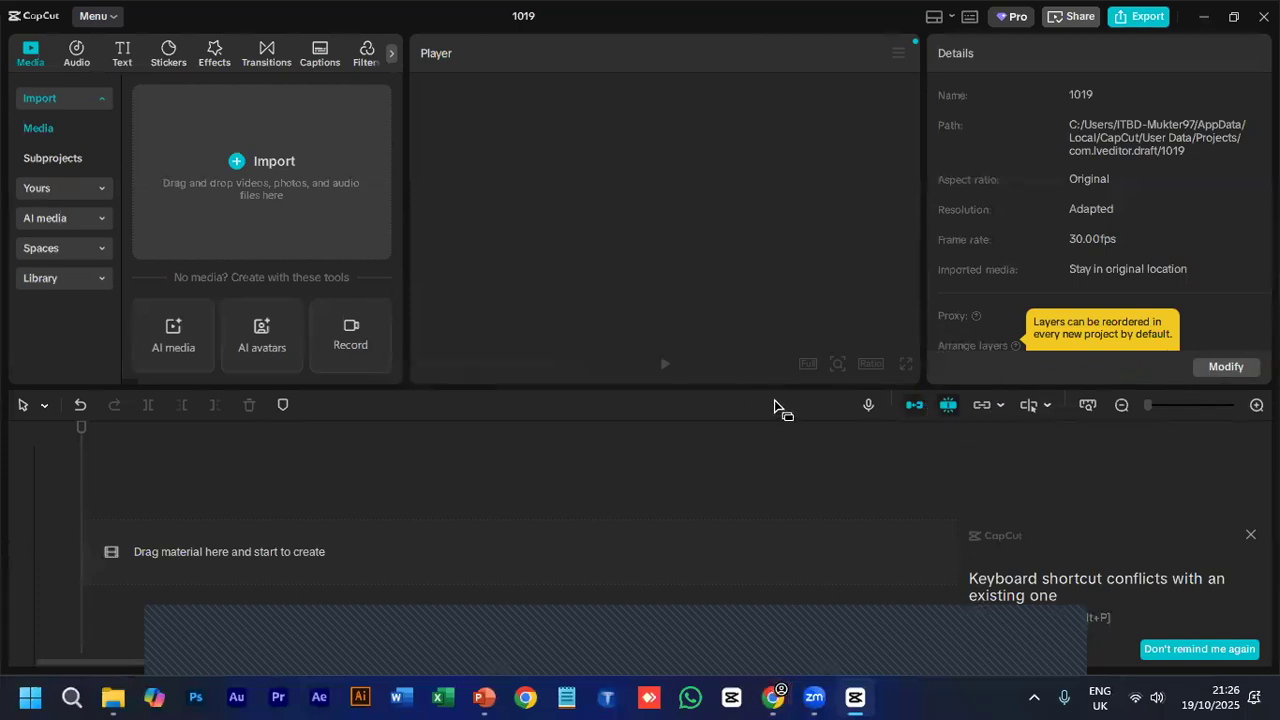
- Enlarge the timeline area slightly, and check the class topics on slide 3 in PowerPoint before returning to CapCut
drag(787, 385, 806, 366)
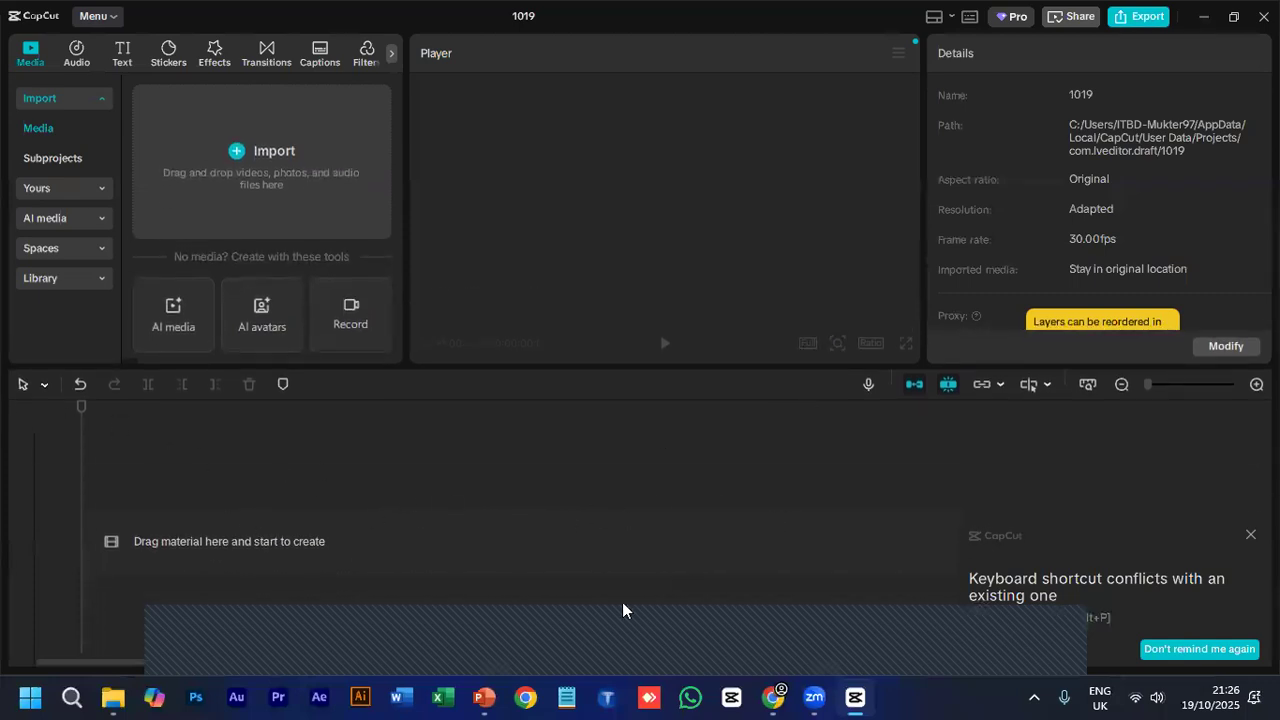
click(483, 697)
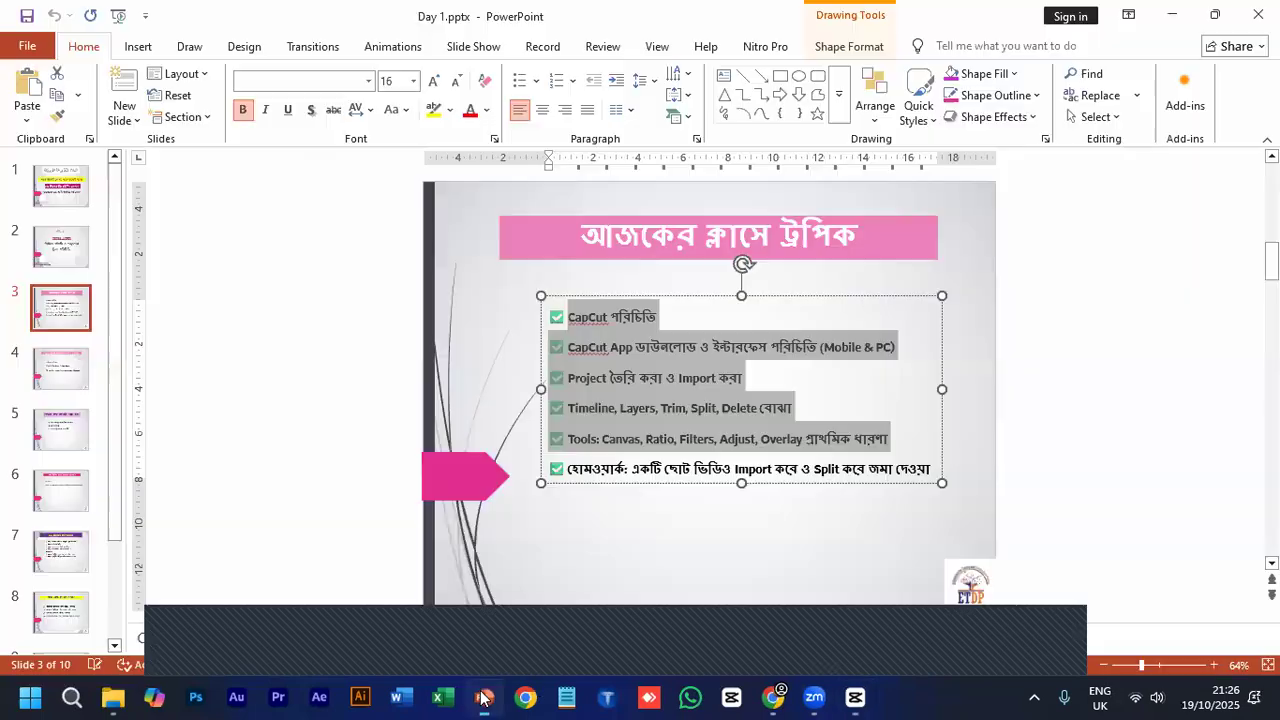
click(569, 439)
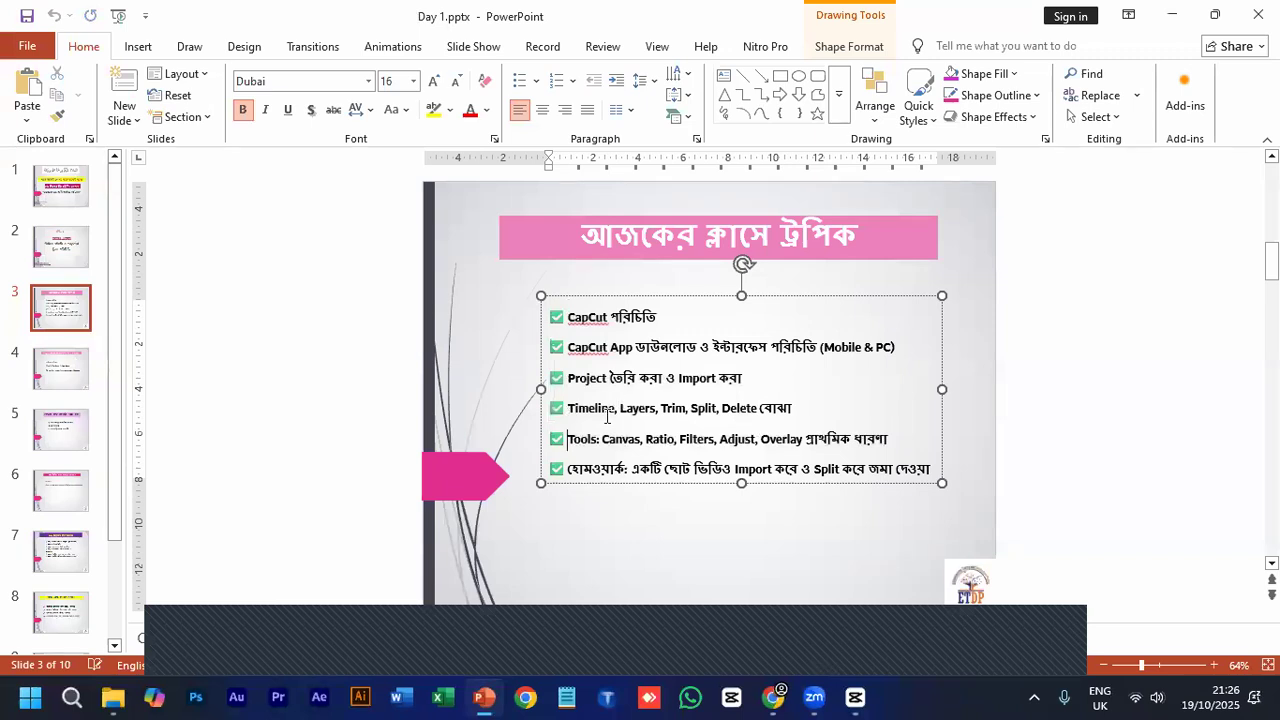
click(848, 697)
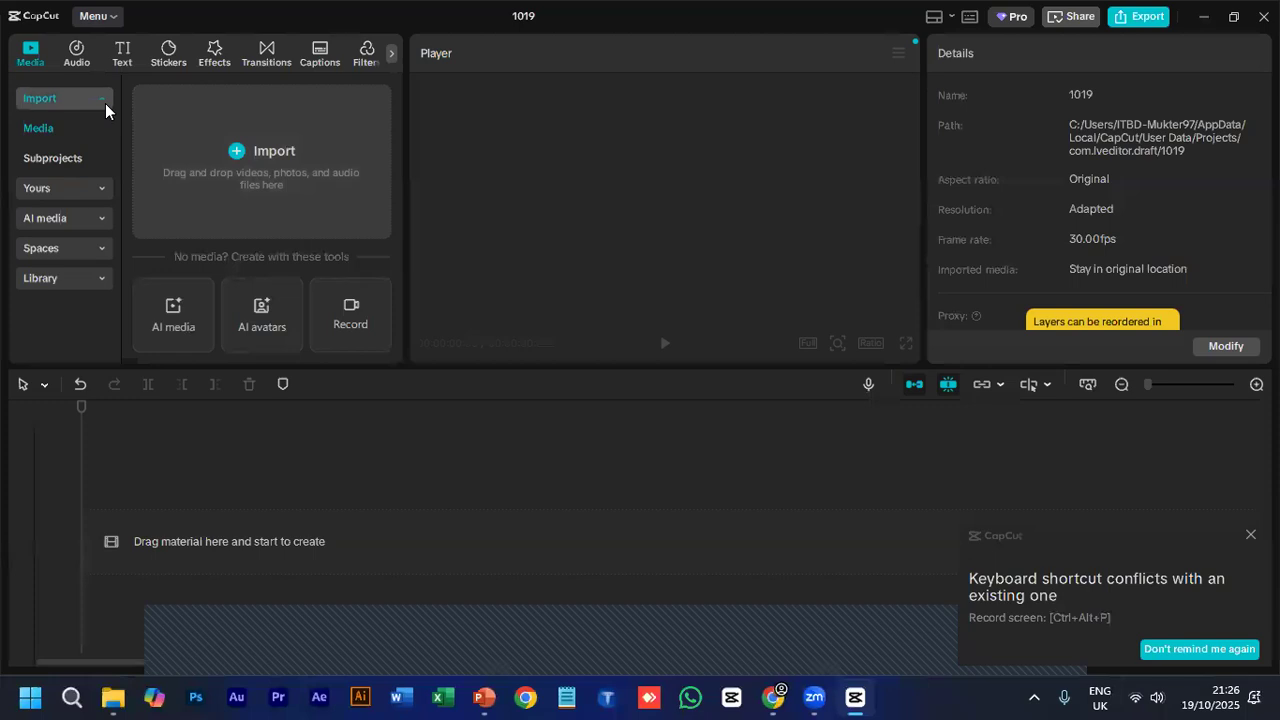
click(448, 646)
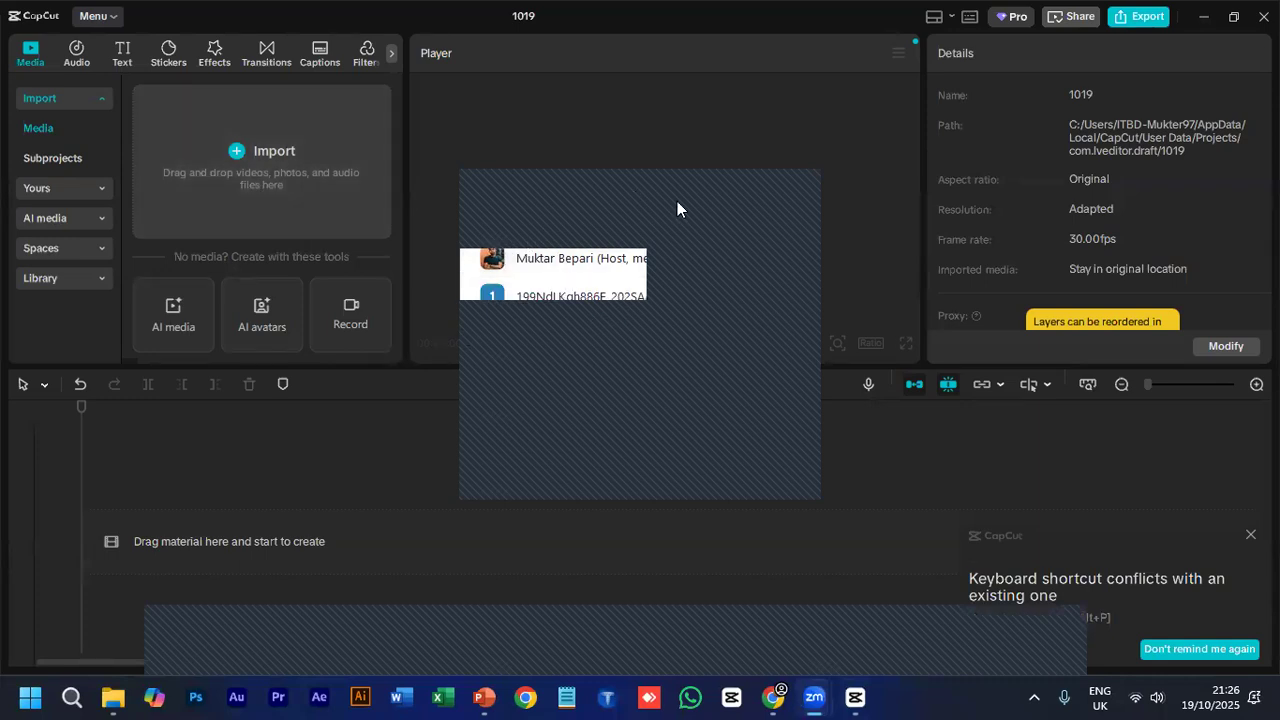
click(712, 176)
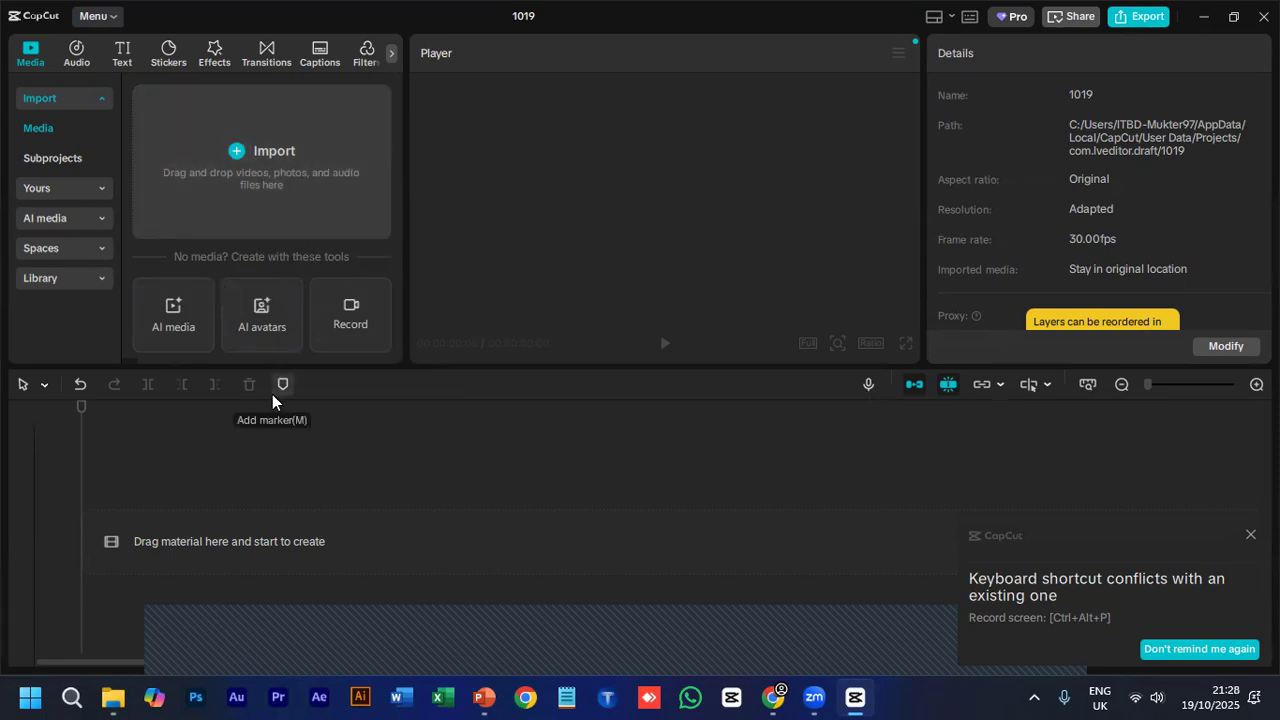
click(259, 168)
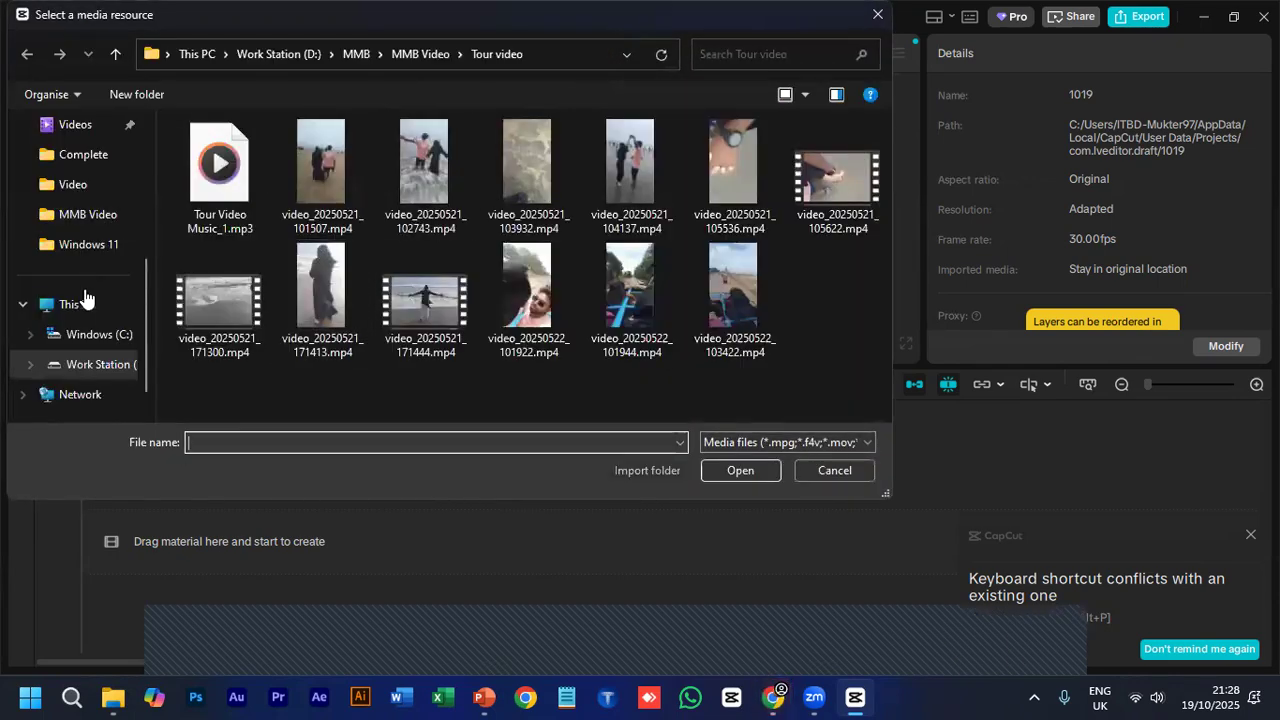
click(85, 302)
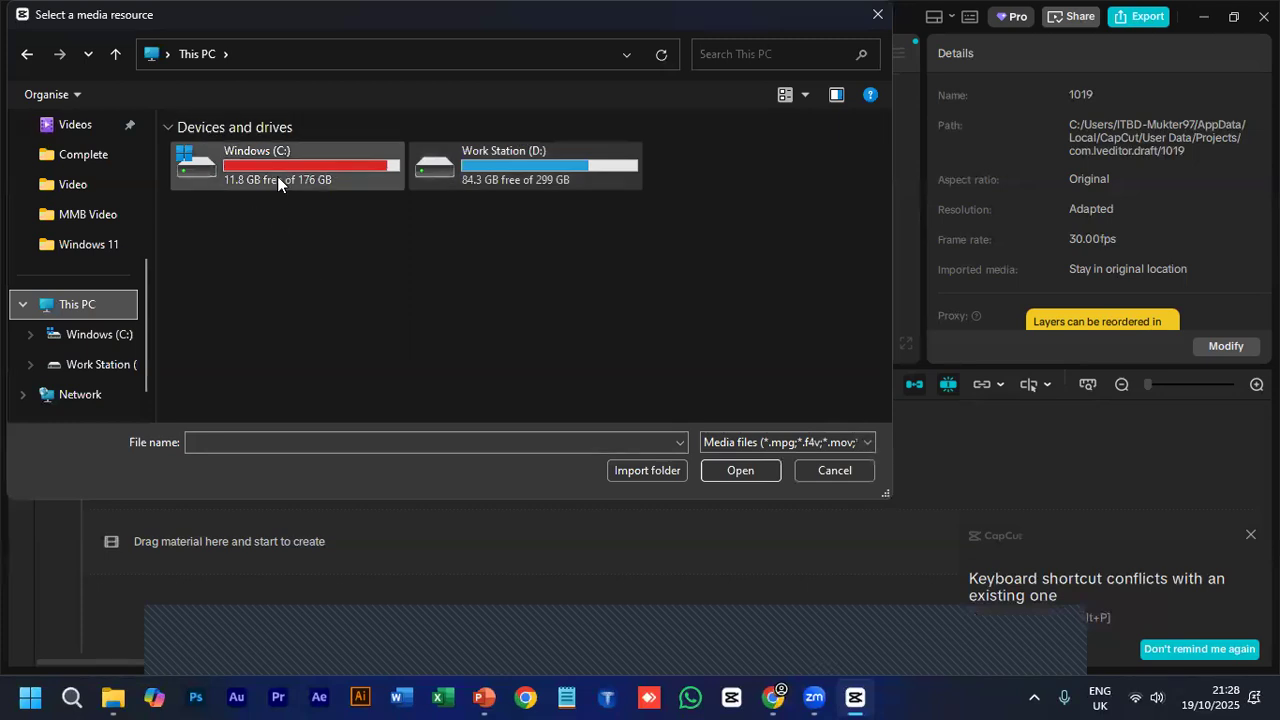
click(462, 172)
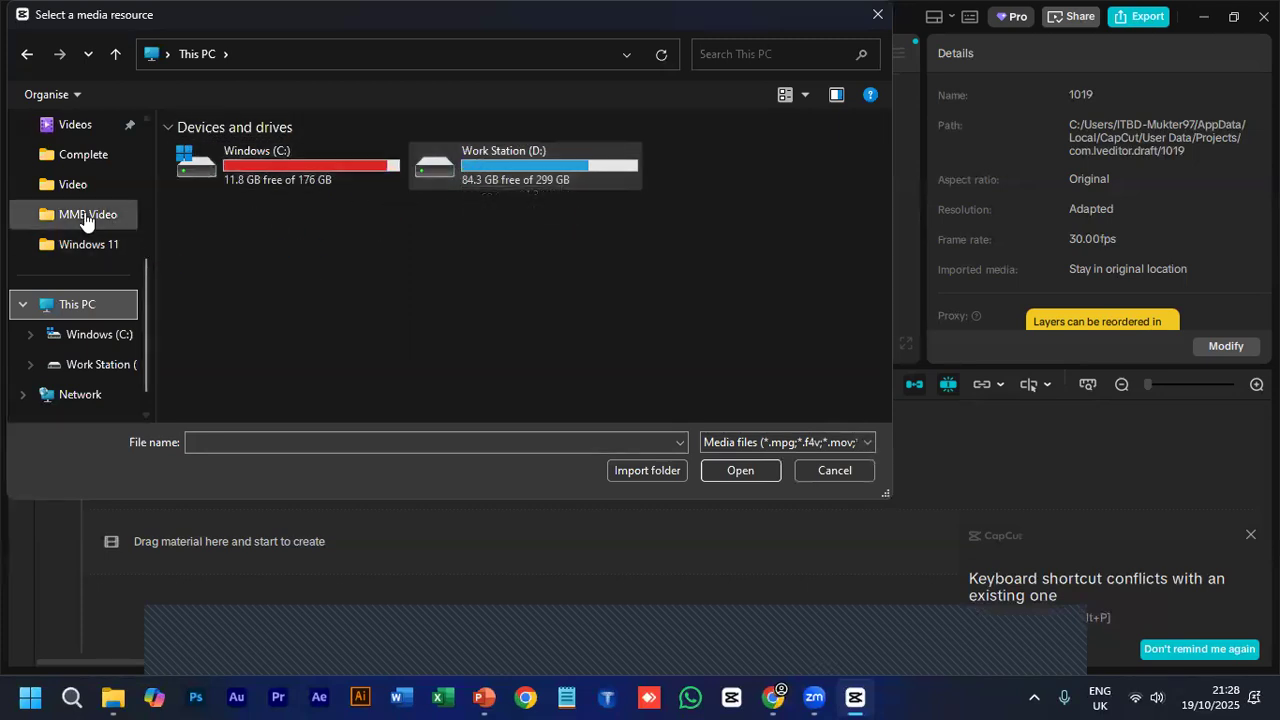
scroll(85, 220, up, 2)
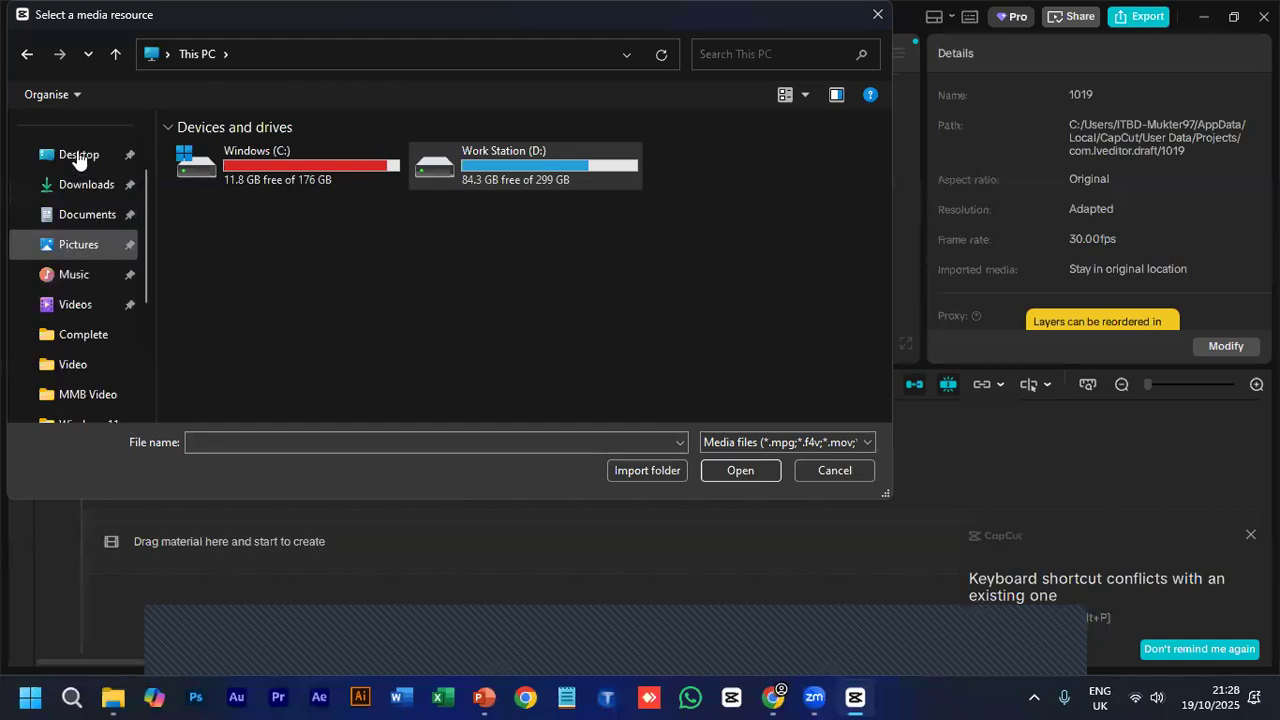
click(80, 185)
scroll(392, 265, down, 3)
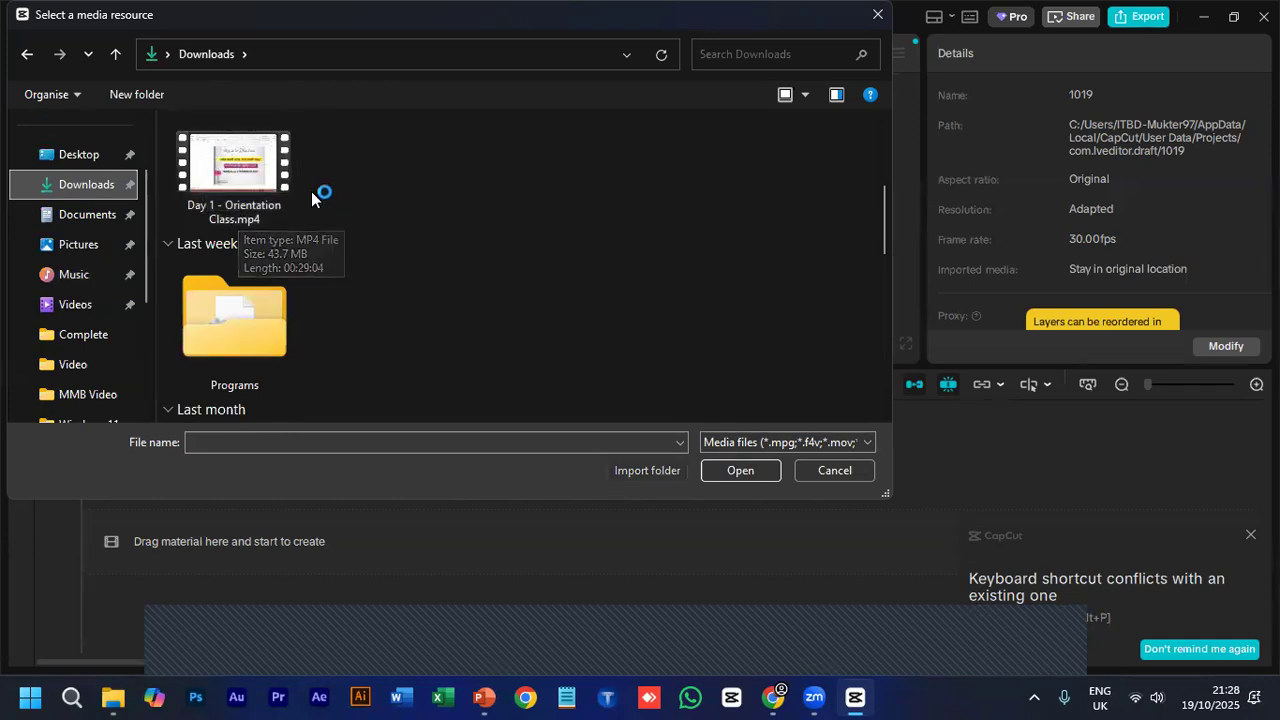
click(215, 160)
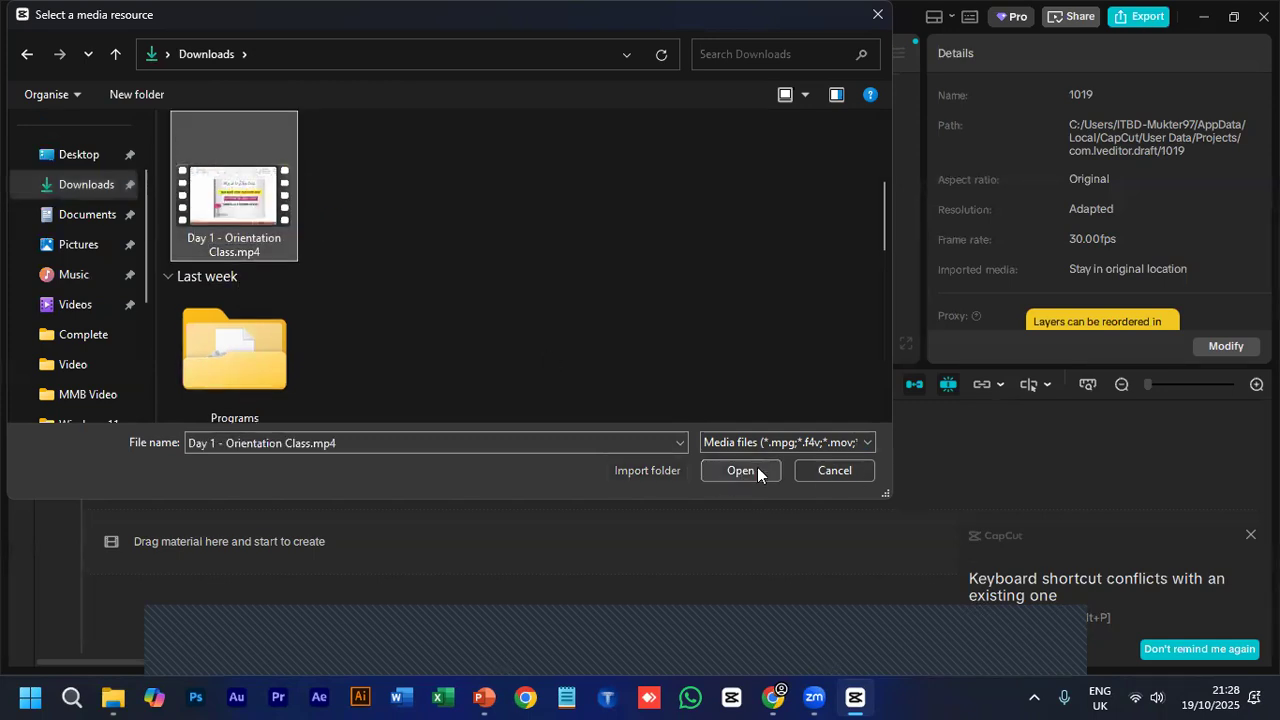
click(825, 475)
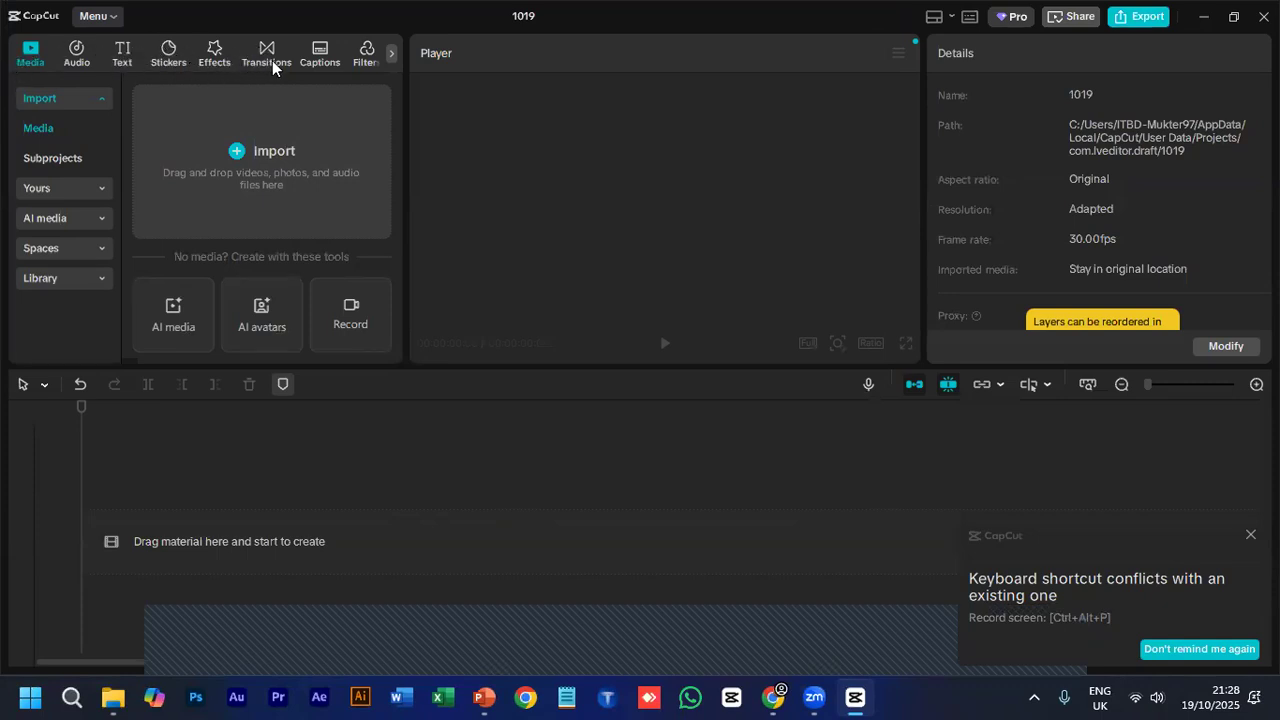
- Examine the remaining editing categories, the Subprojects section and the Favorites under Yours
click(390, 52)
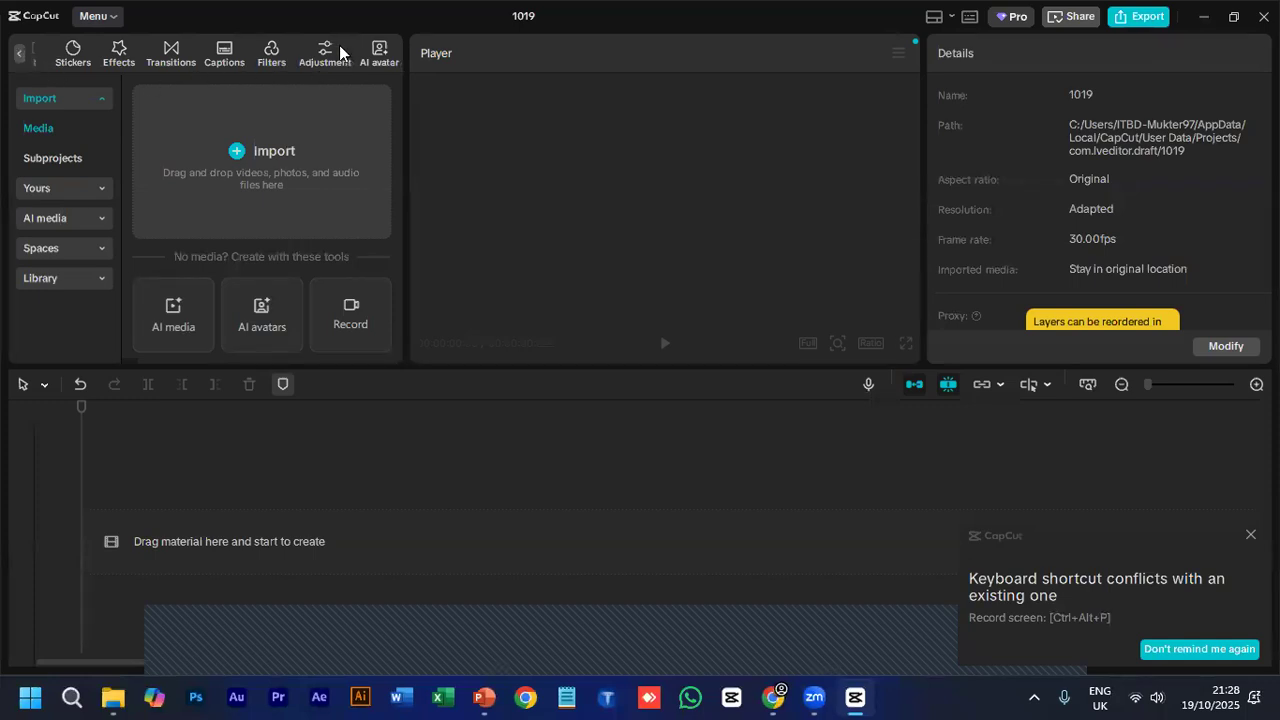
click(17, 56)
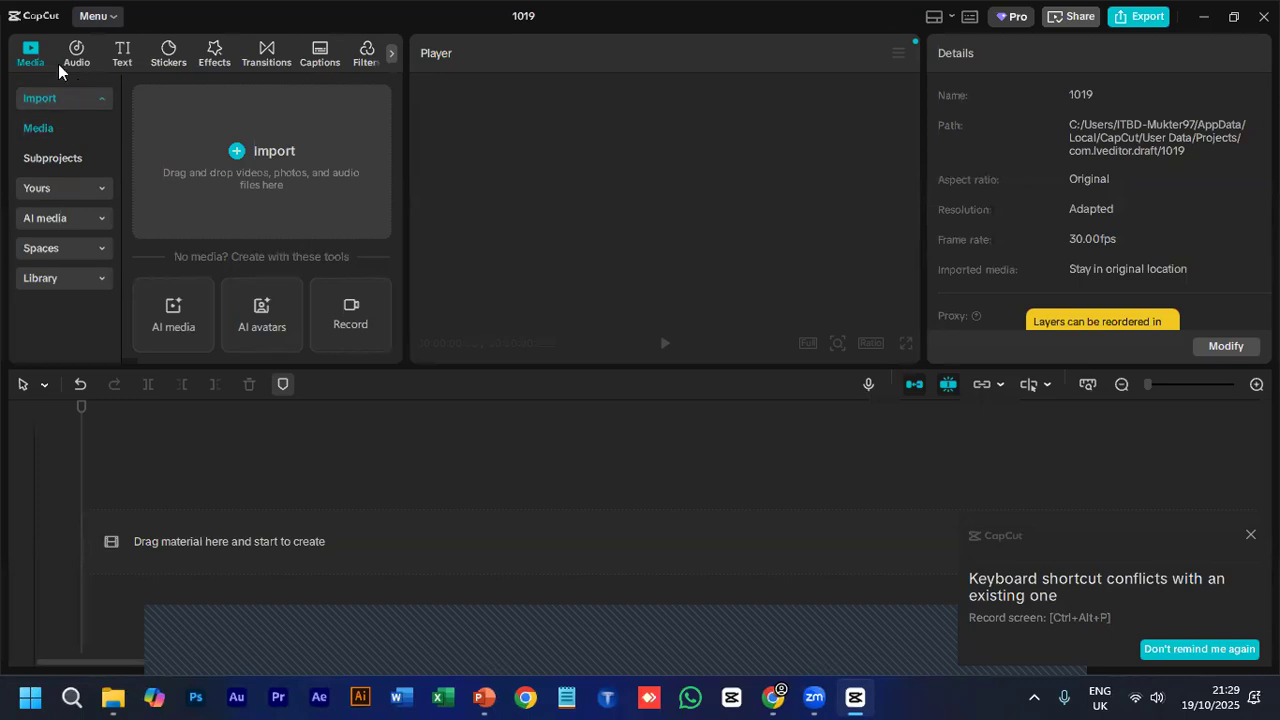
click(43, 157)
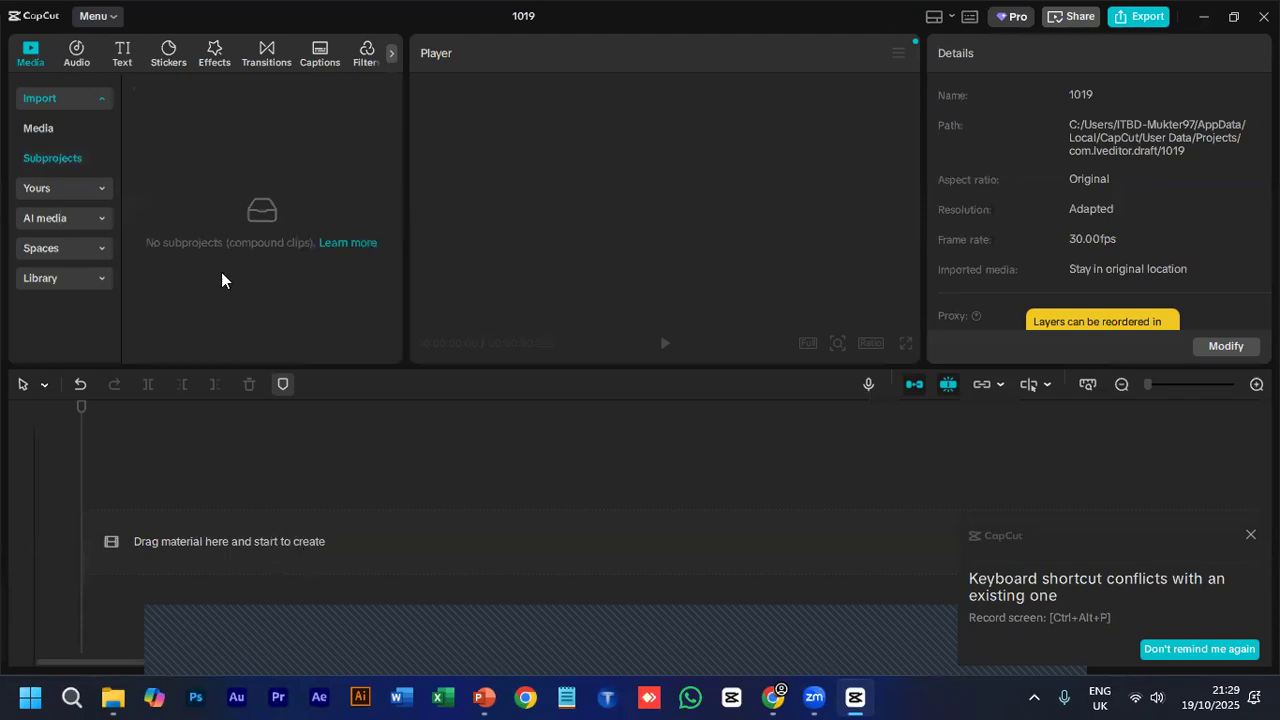
click(99, 187)
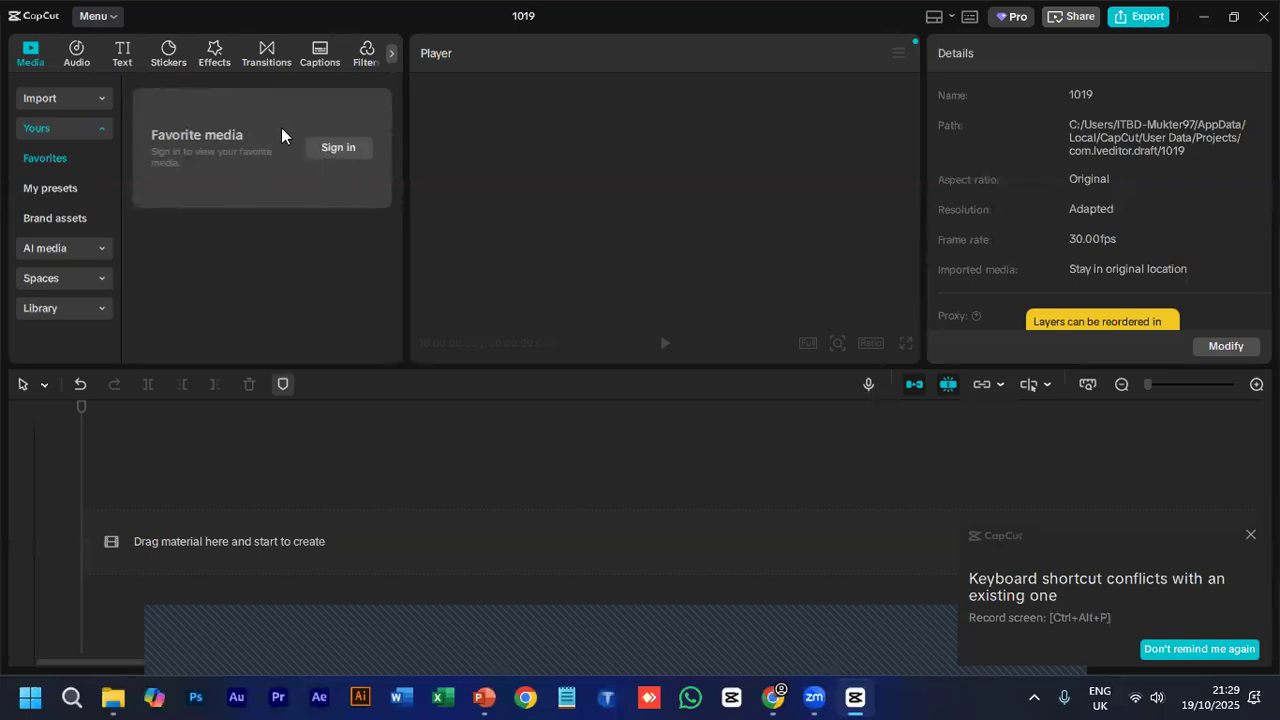
click(84, 124)
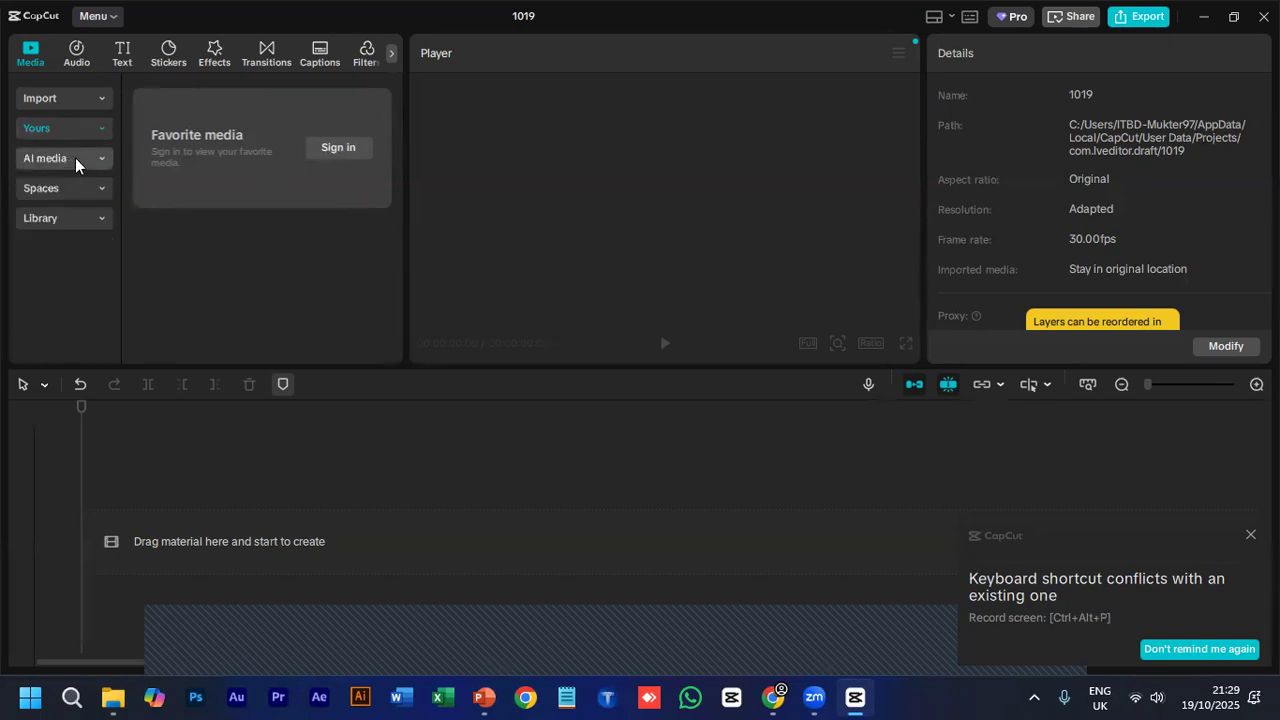
- Examine the AI image, AI dialogue scene and AI video generators, and return to the project's imported media
click(75, 158)
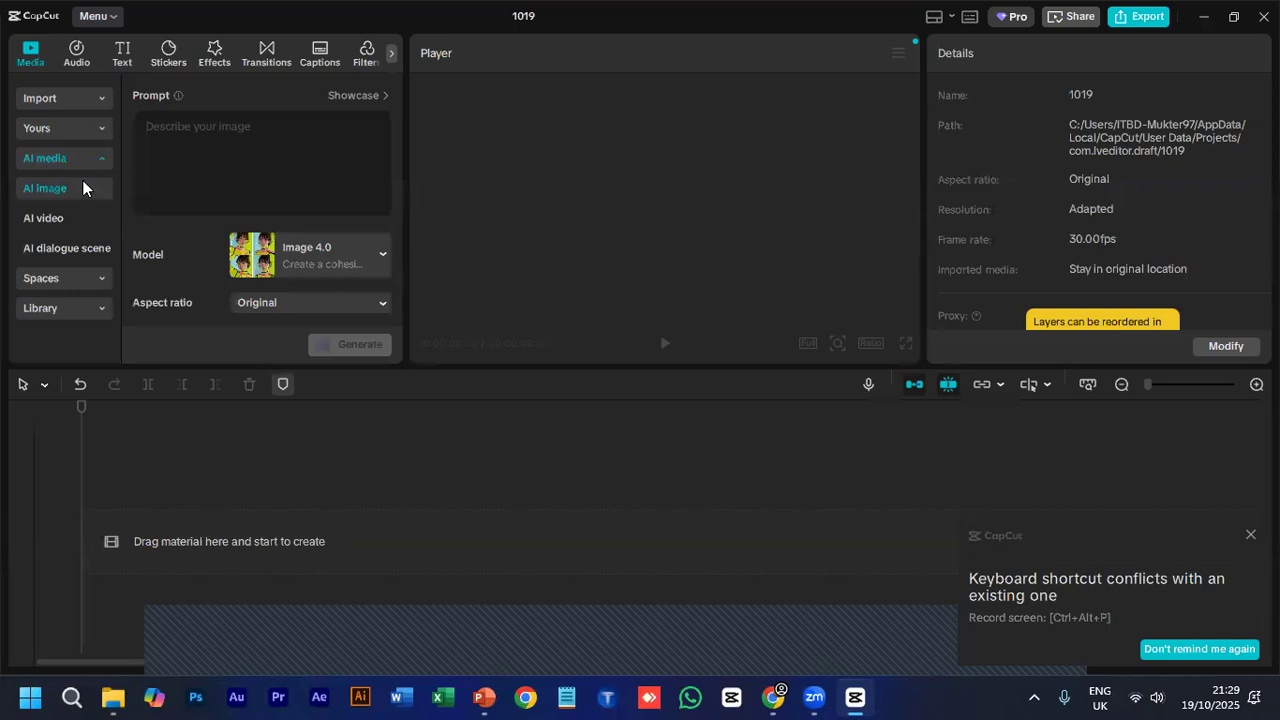
click(94, 248)
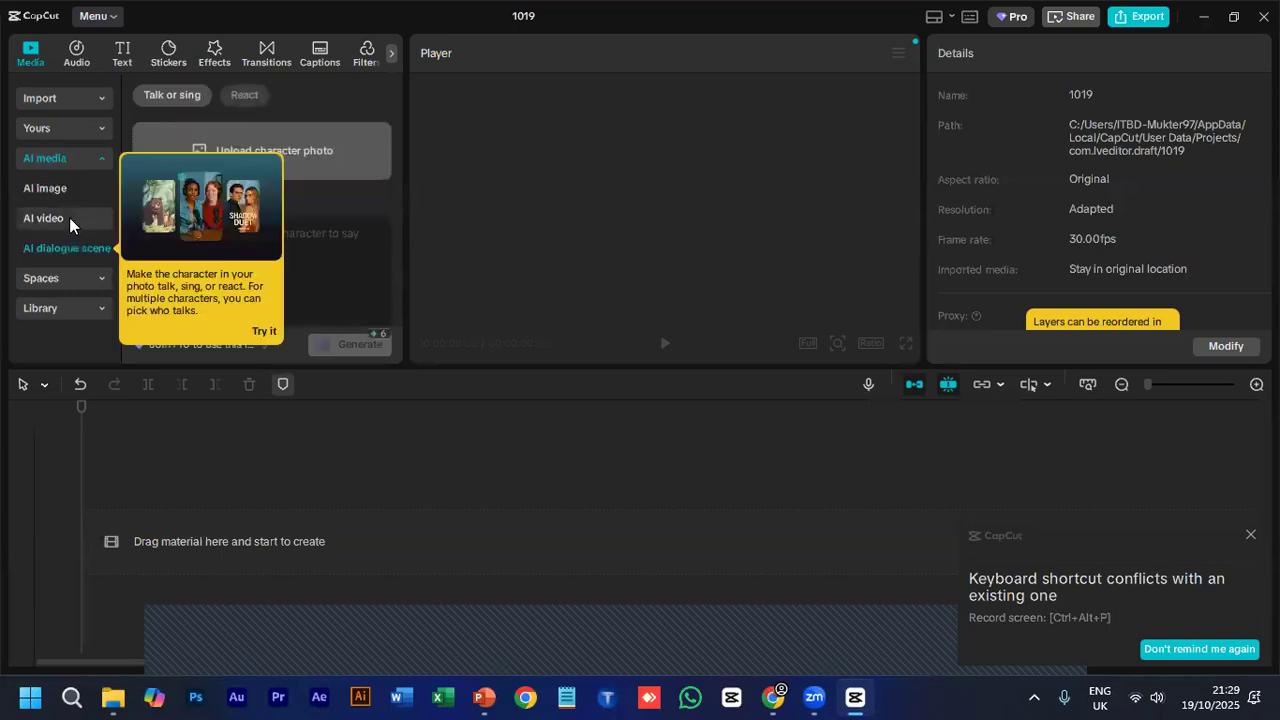
click(61, 212)
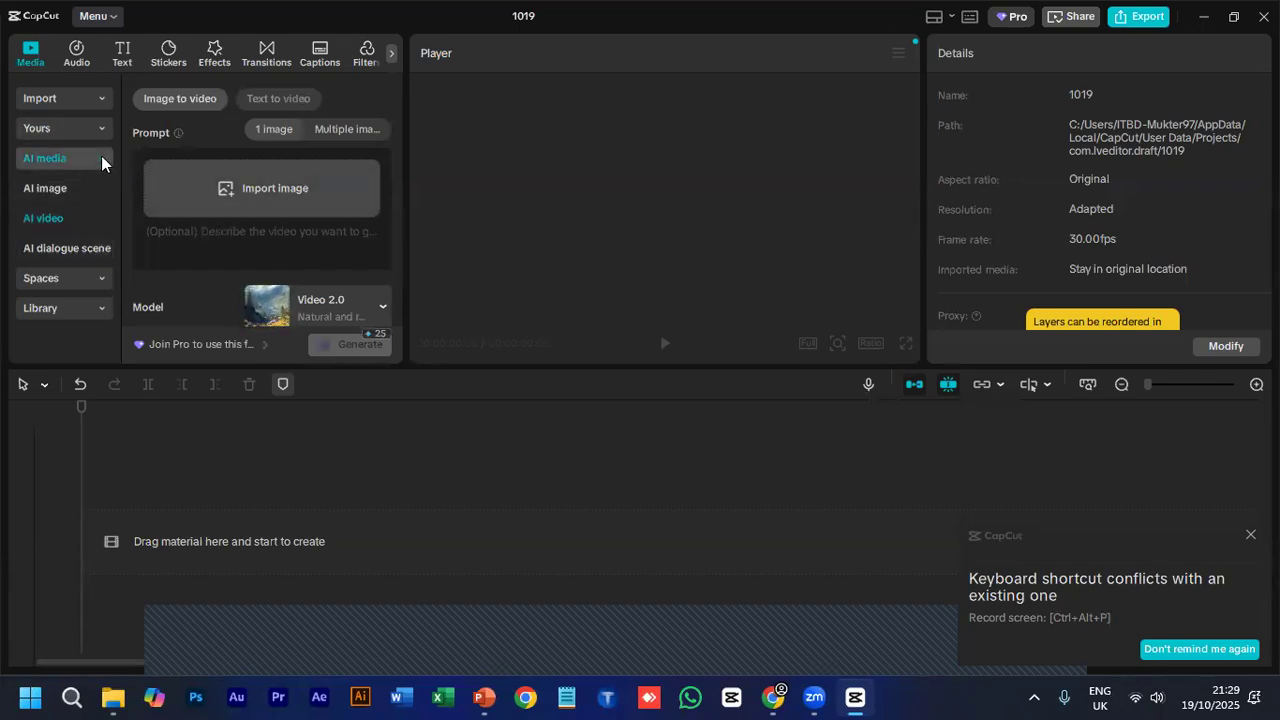
click(101, 160)
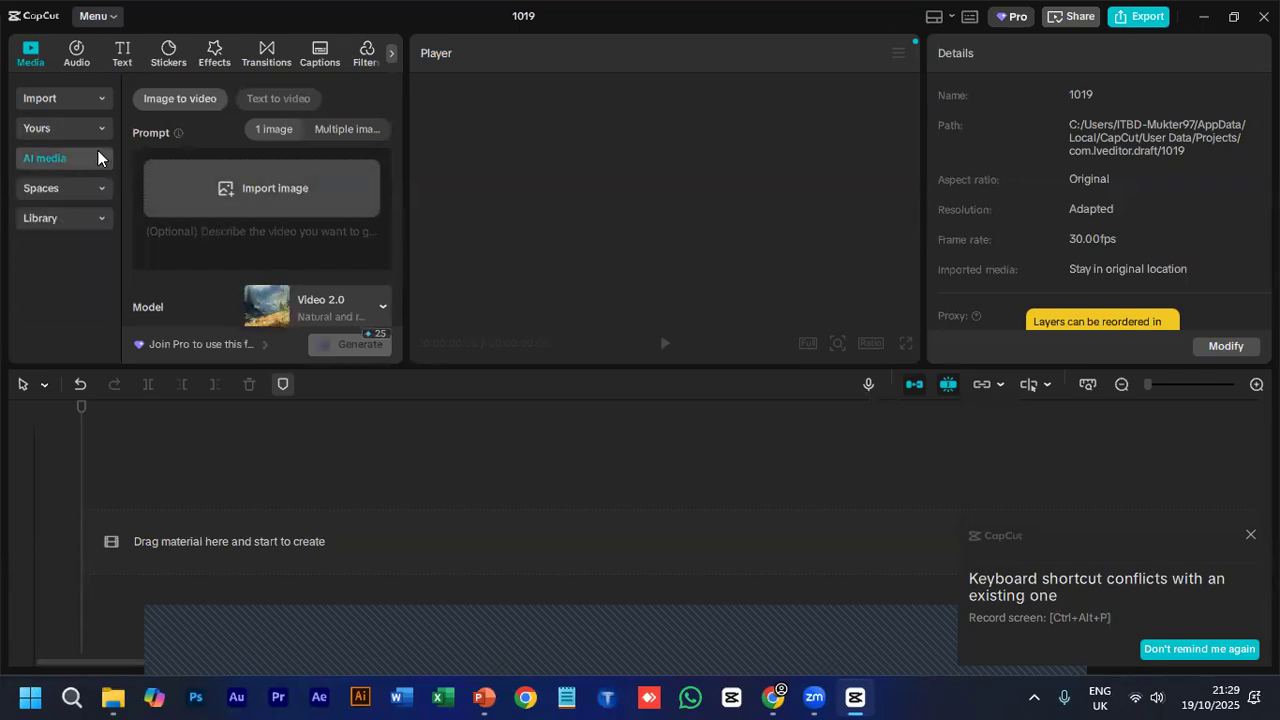
click(52, 99)
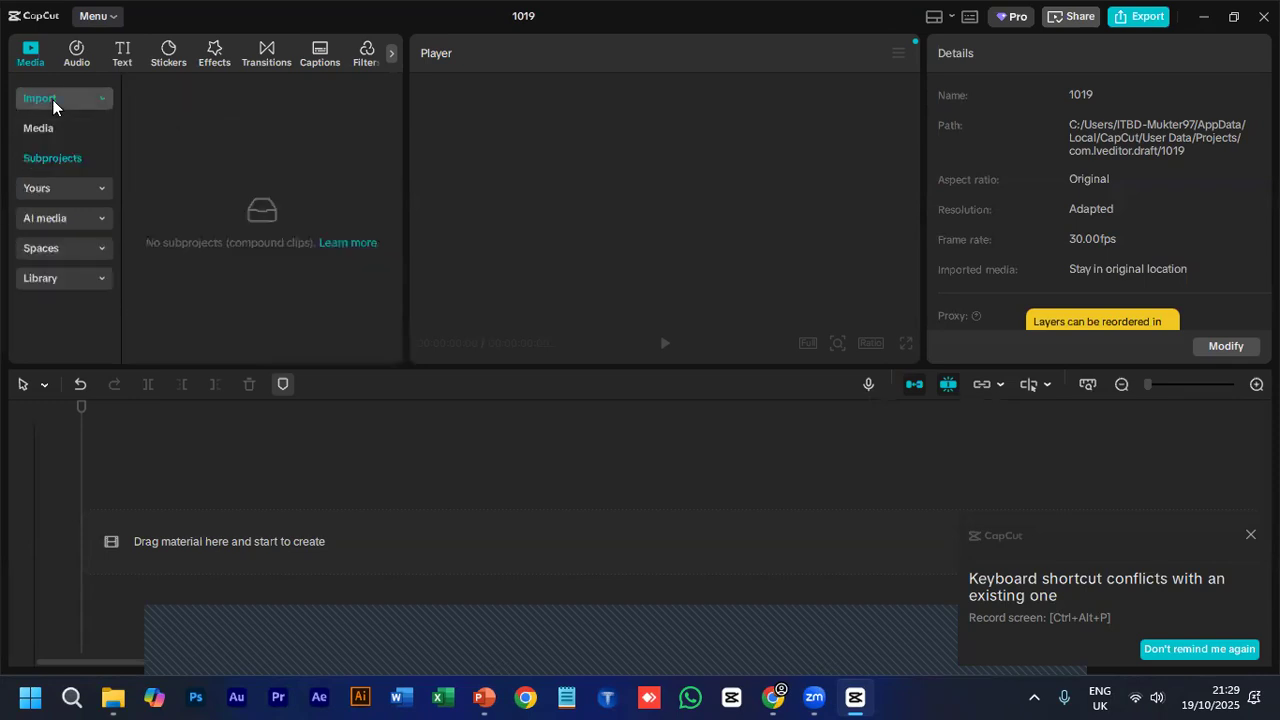
click(66, 126)
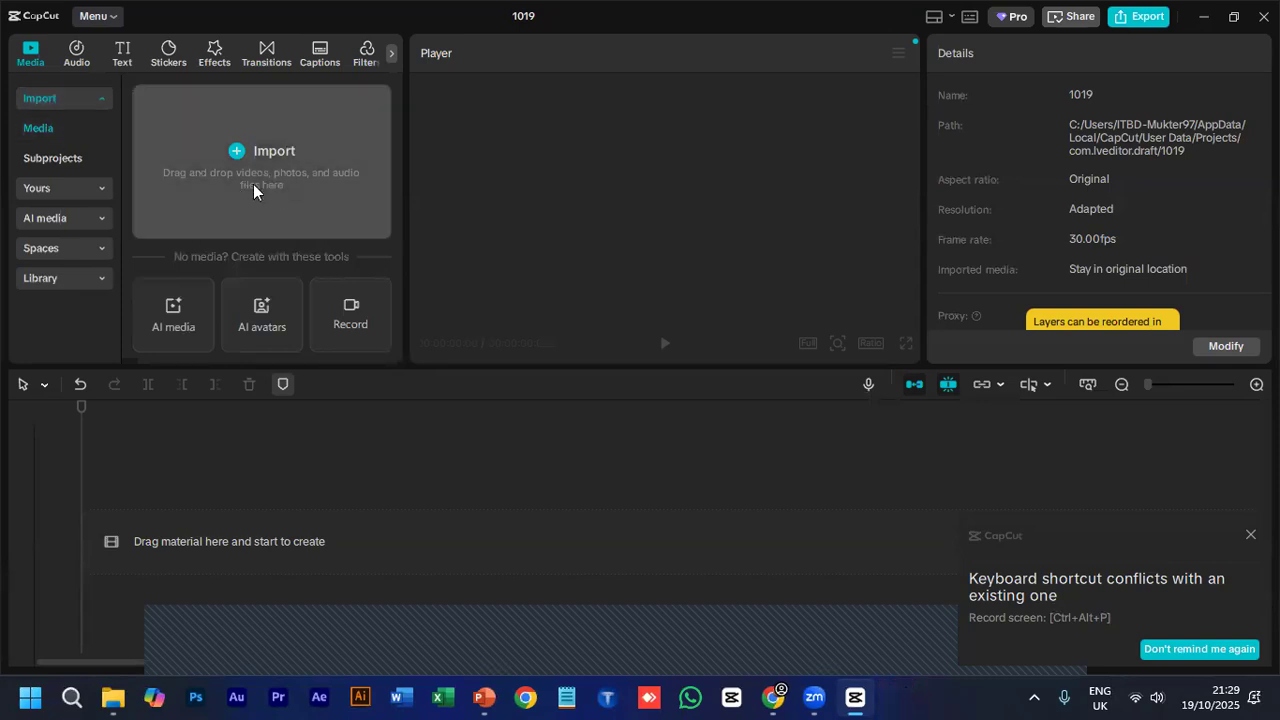
- Look at Spaces, open the stock Library, and enlarge the media area in width and height
click(87, 246)
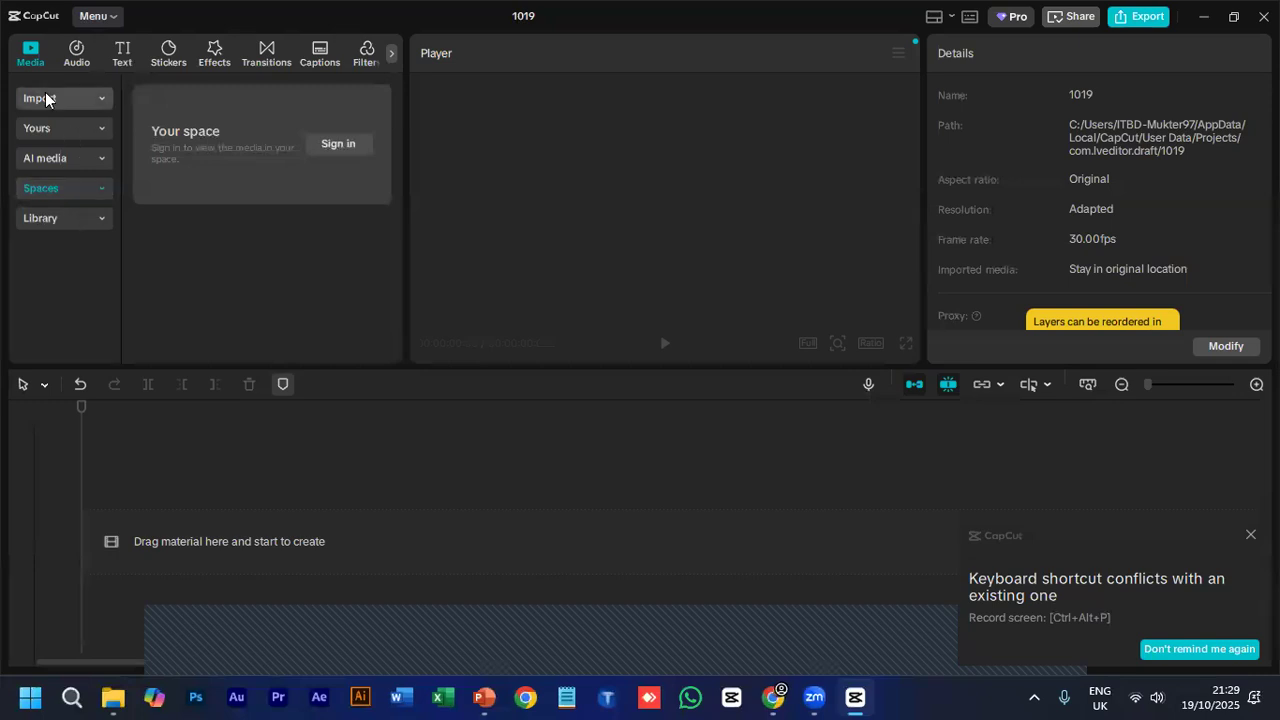
click(66, 216)
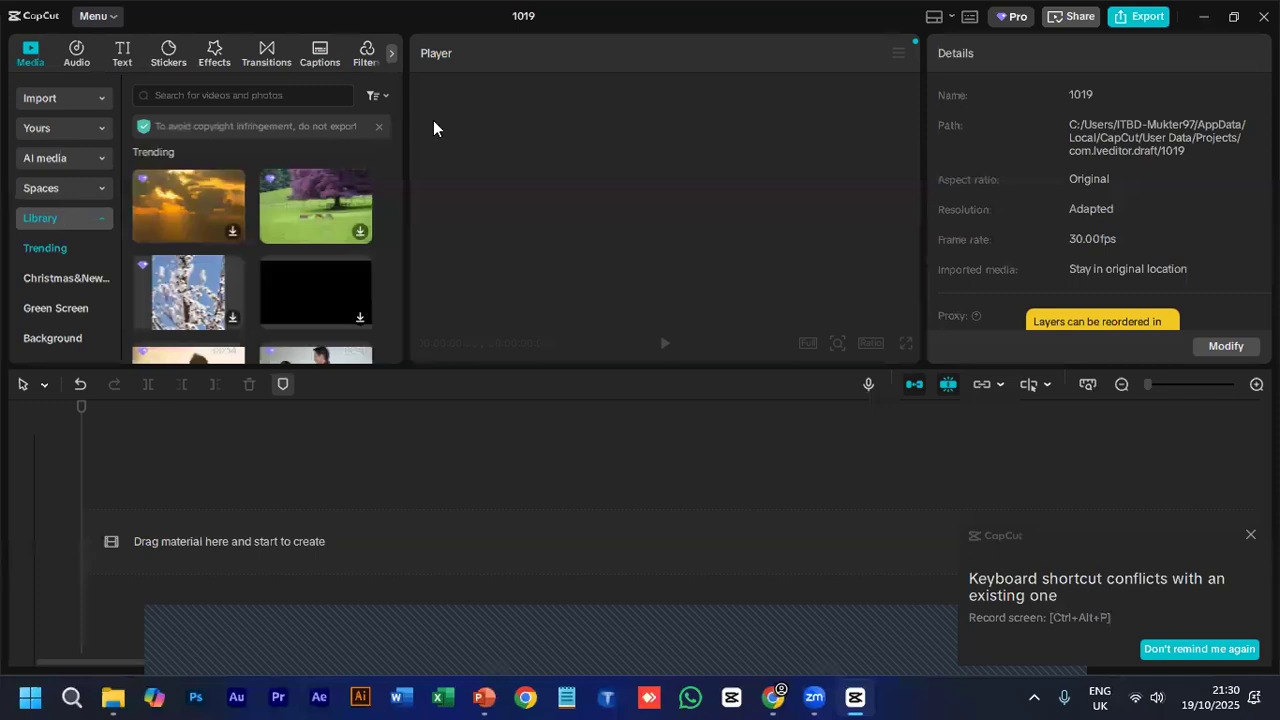
mouse_move(406, 200)
mouse_down()
mouse_move(454, 211)
mouse_move(422, 192)
mouse_up()
drag(352, 367, 352, 418)
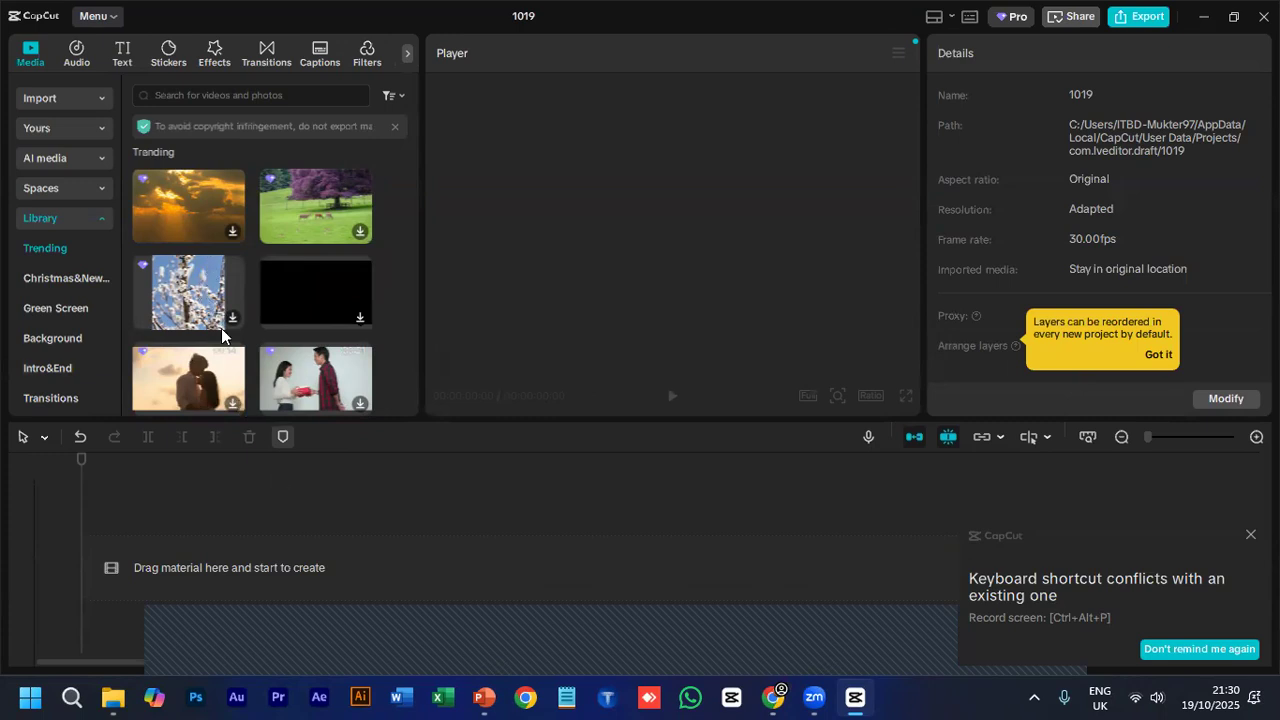
- Examine the Trending stock clips and the list of available Library categories
scroll(288, 258, down, 1)
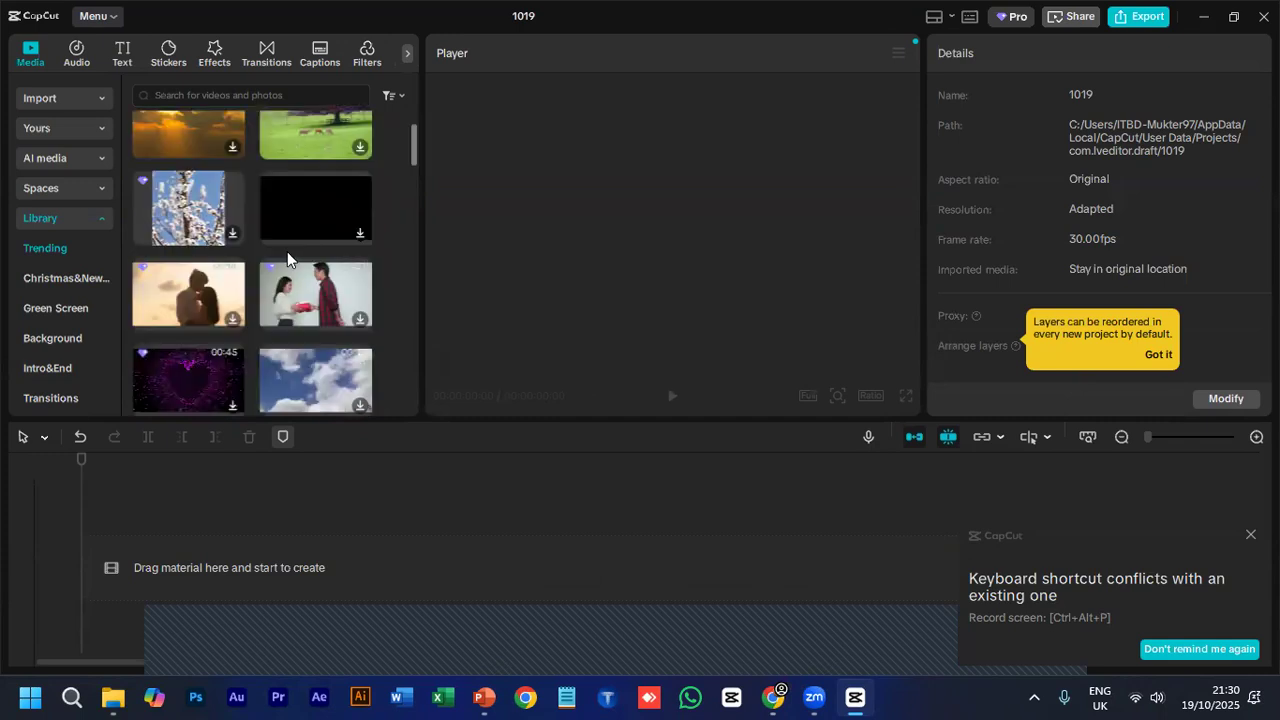
scroll(227, 314, down, 2)
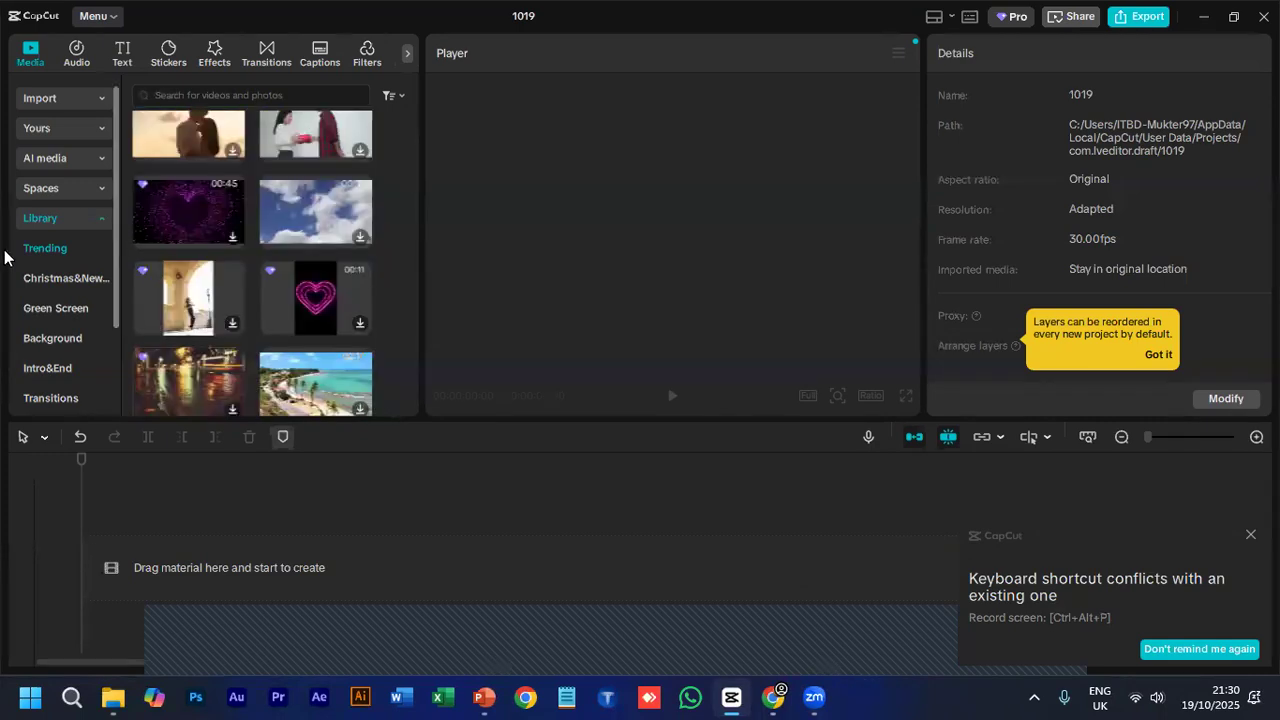
scroll(72, 318, down, 1)
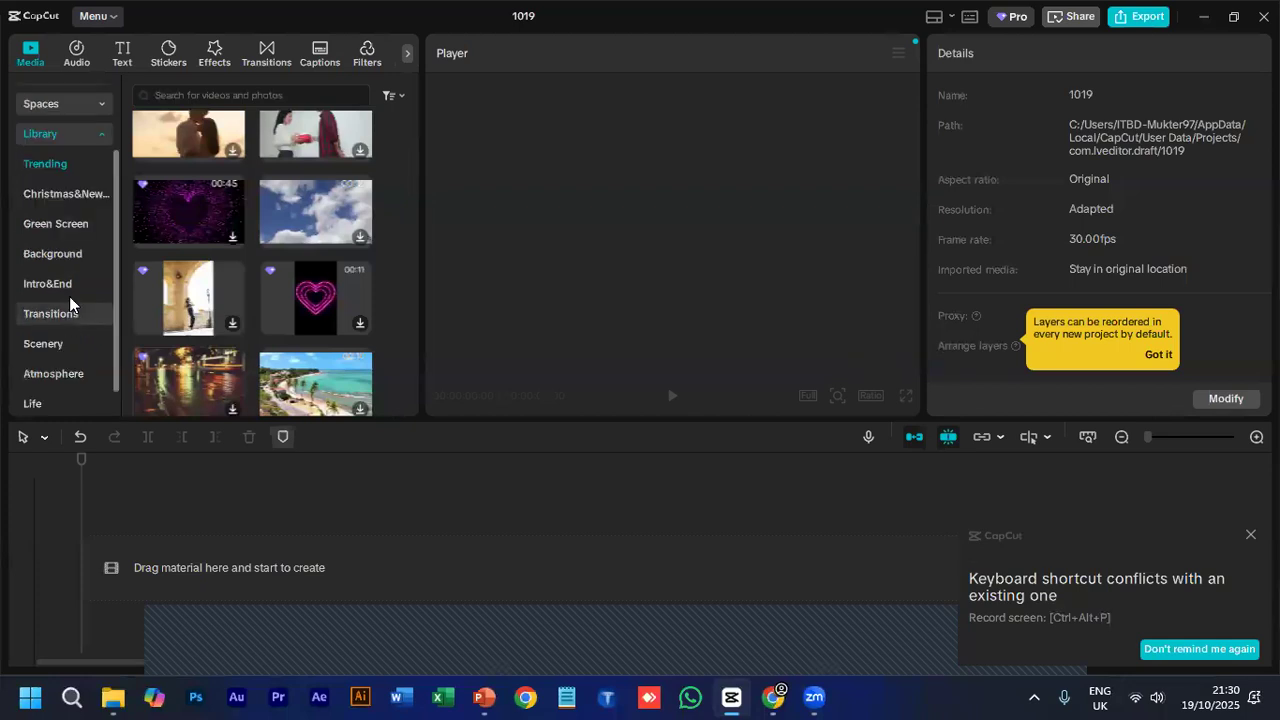
scroll(68, 285, up, 1)
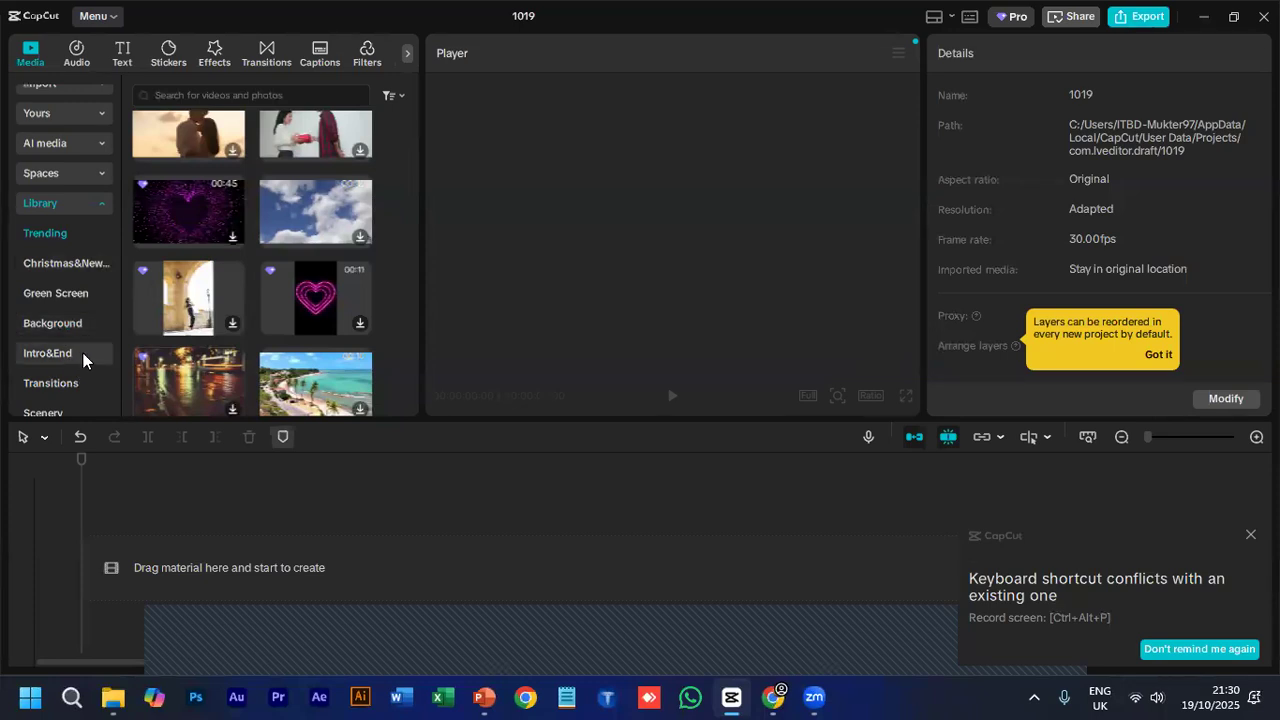
scroll(70, 380, down, 2)
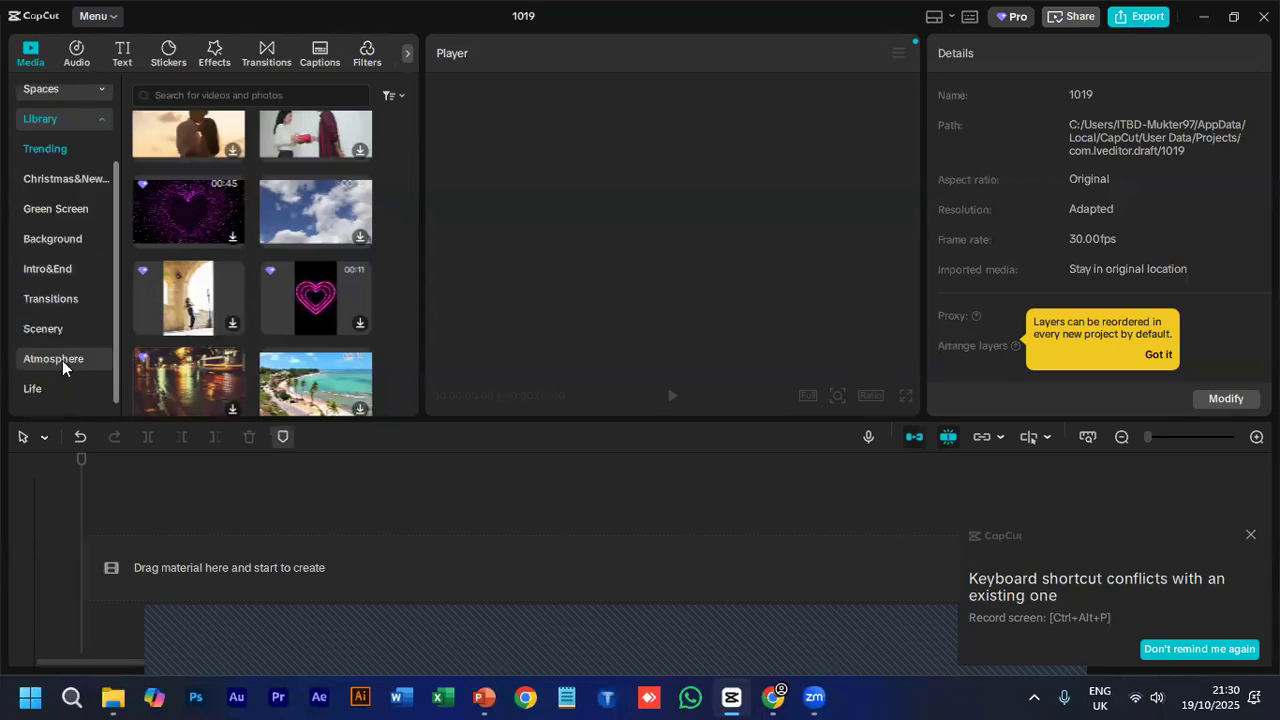
- Browse the Christmas & New Year and Green Screen stock clips in the Library
click(59, 182)
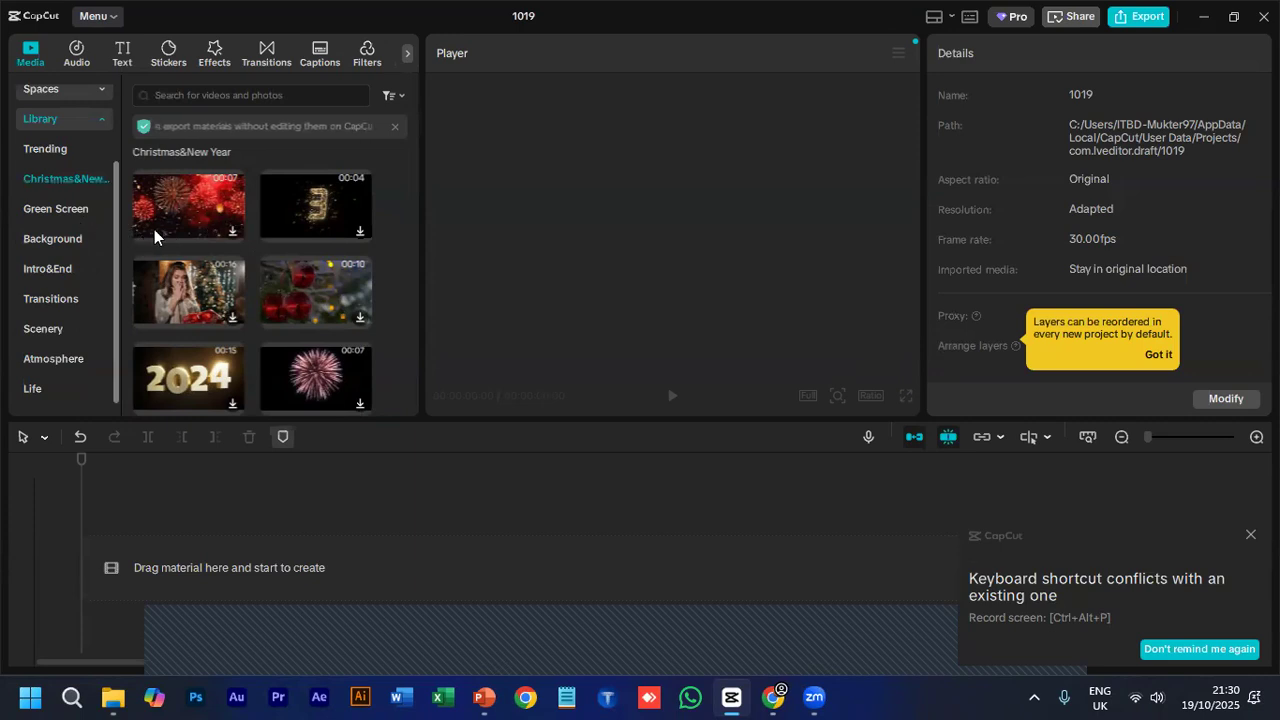
click(70, 214)
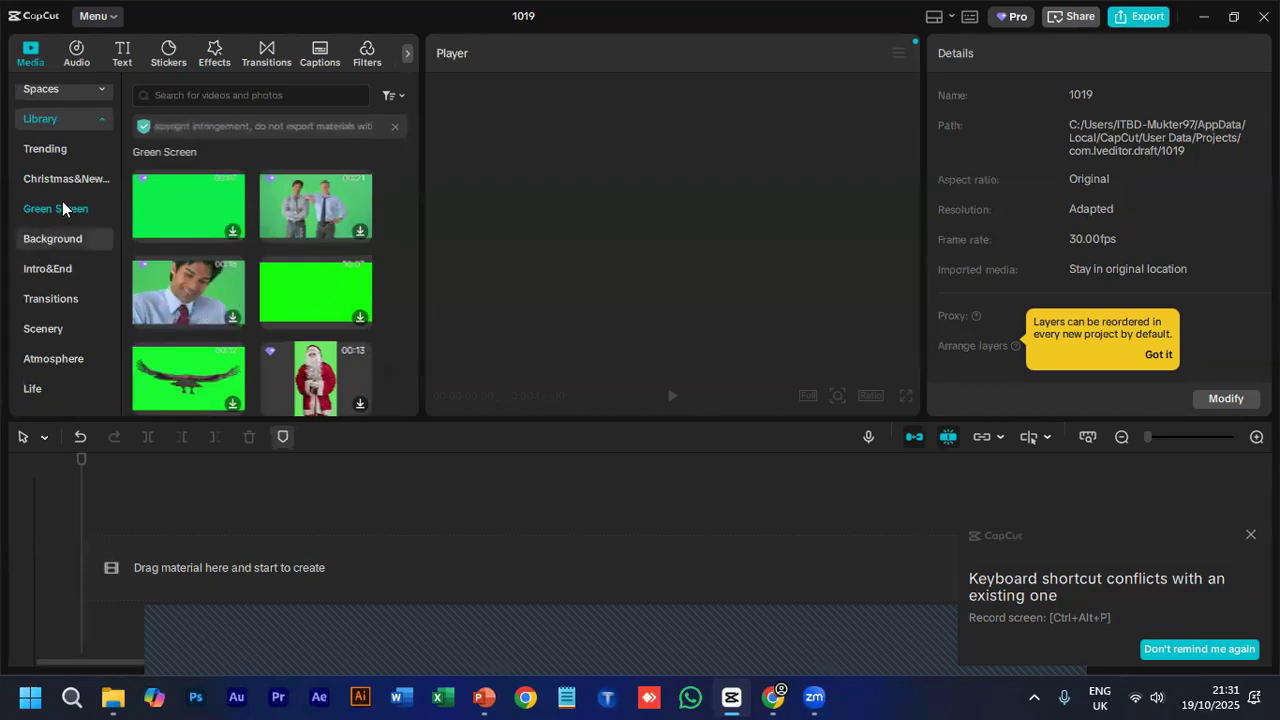
scroll(290, 298, down, 1)
scroll(286, 298, down, 1)
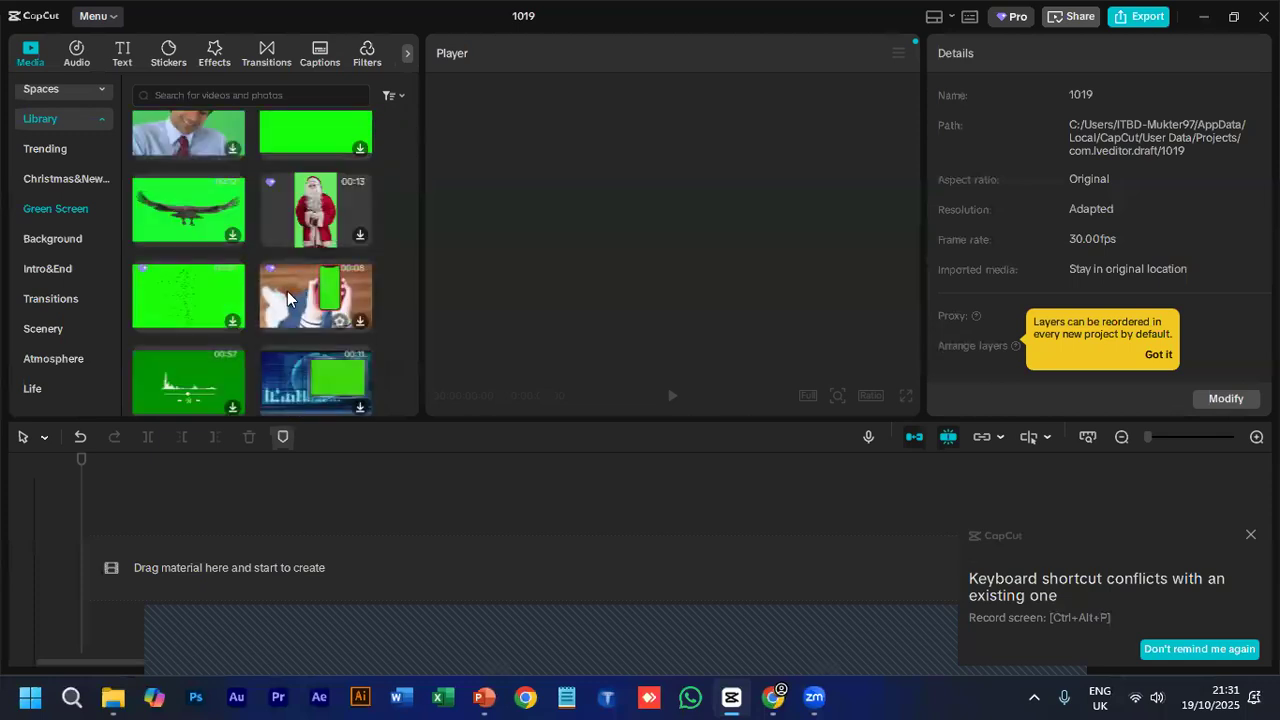
- Browse the Background, Intro&End and Transitions stock clips in the Library
click(63, 238)
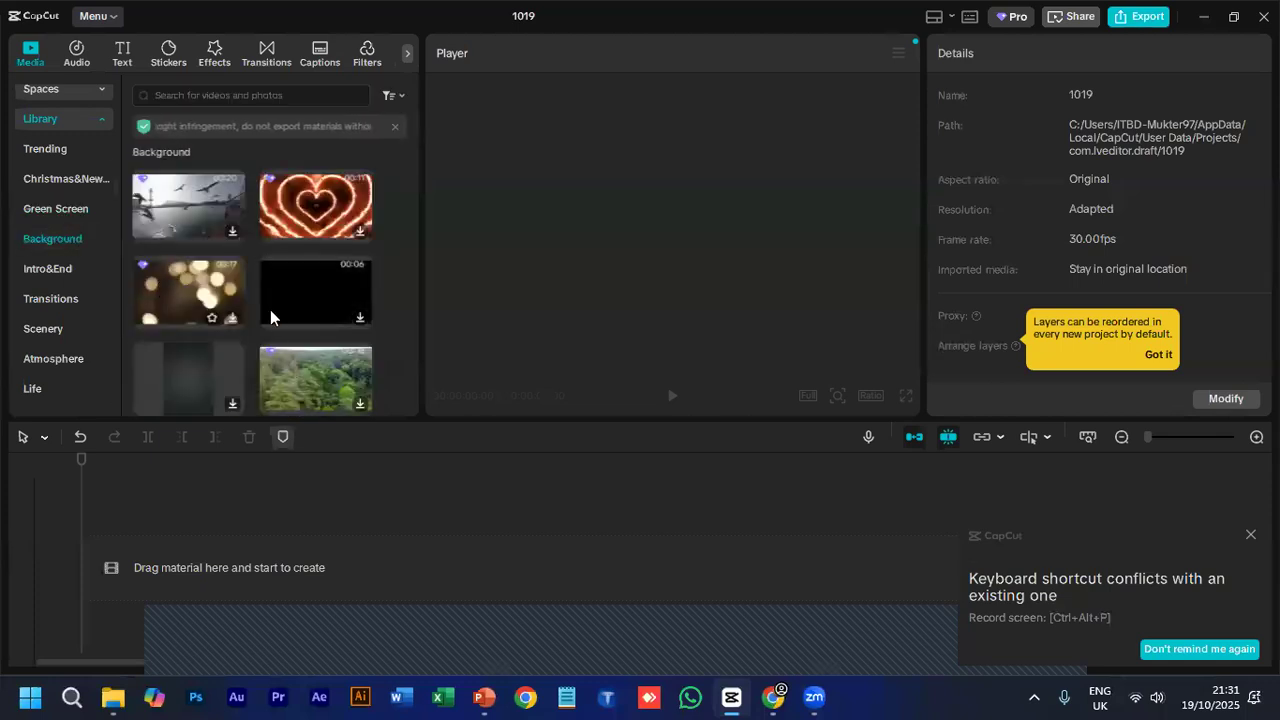
scroll(278, 323, down, 1)
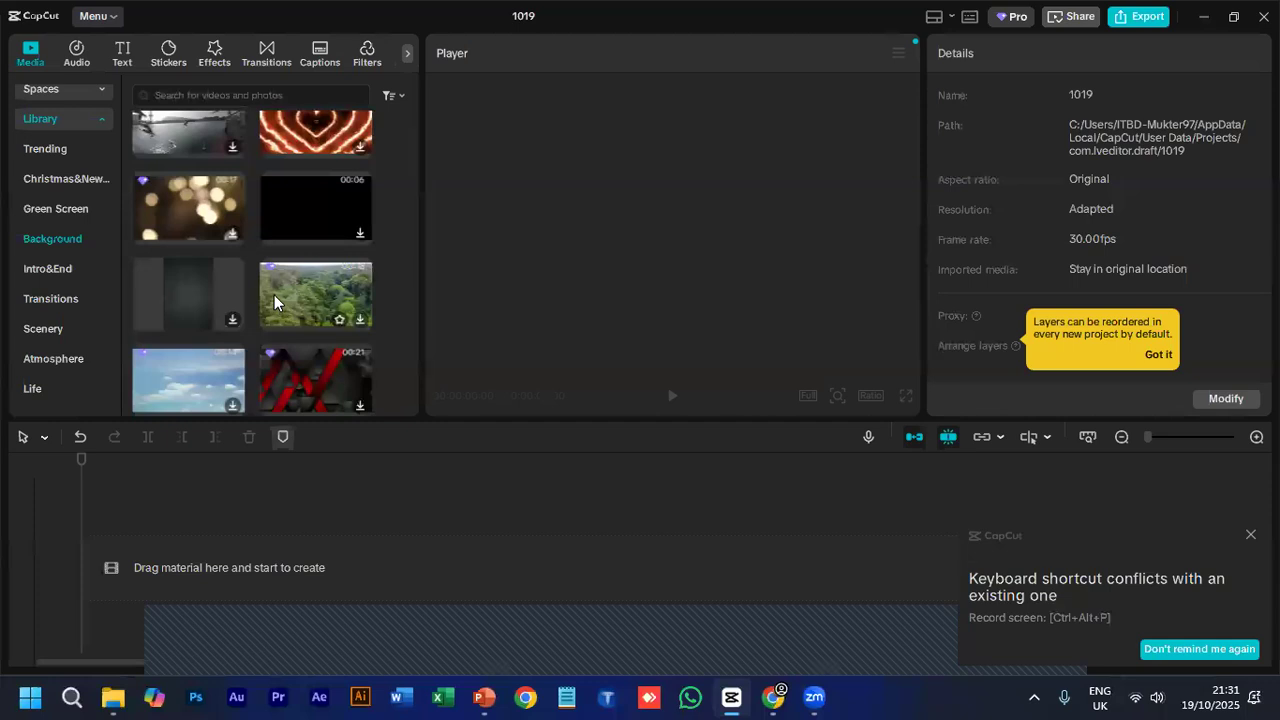
scroll(277, 295, up, 1)
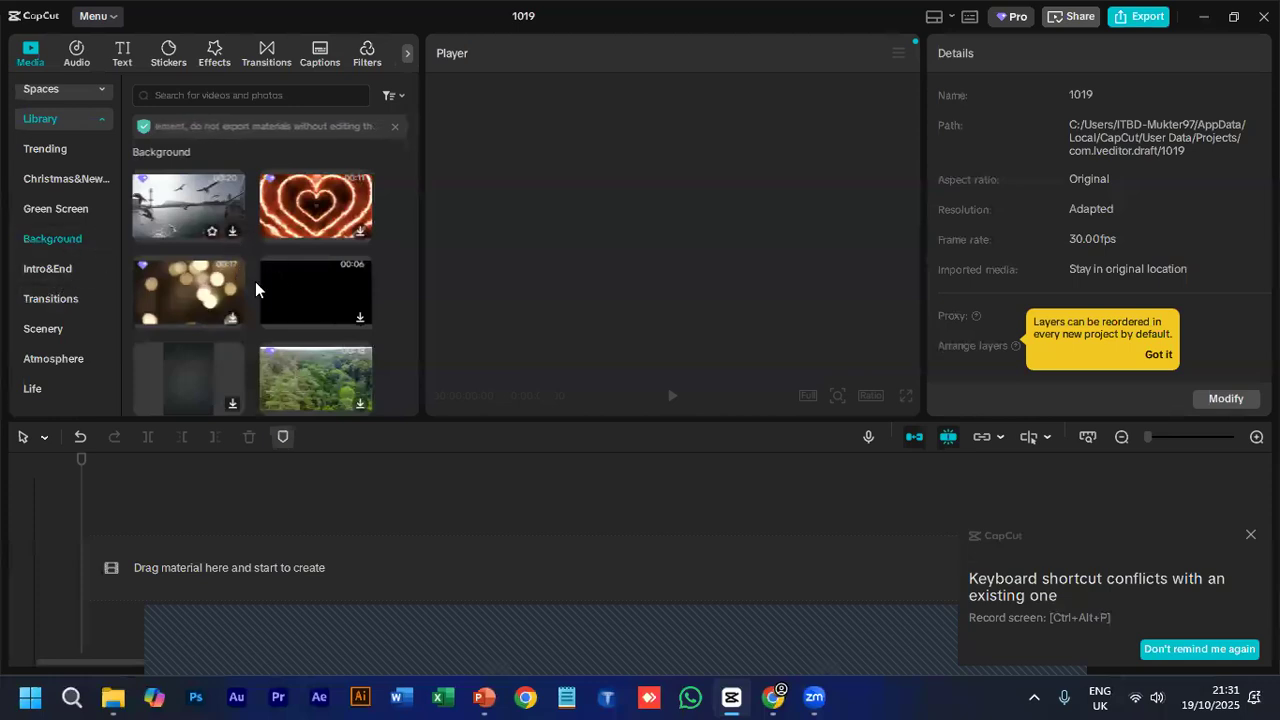
click(53, 284)
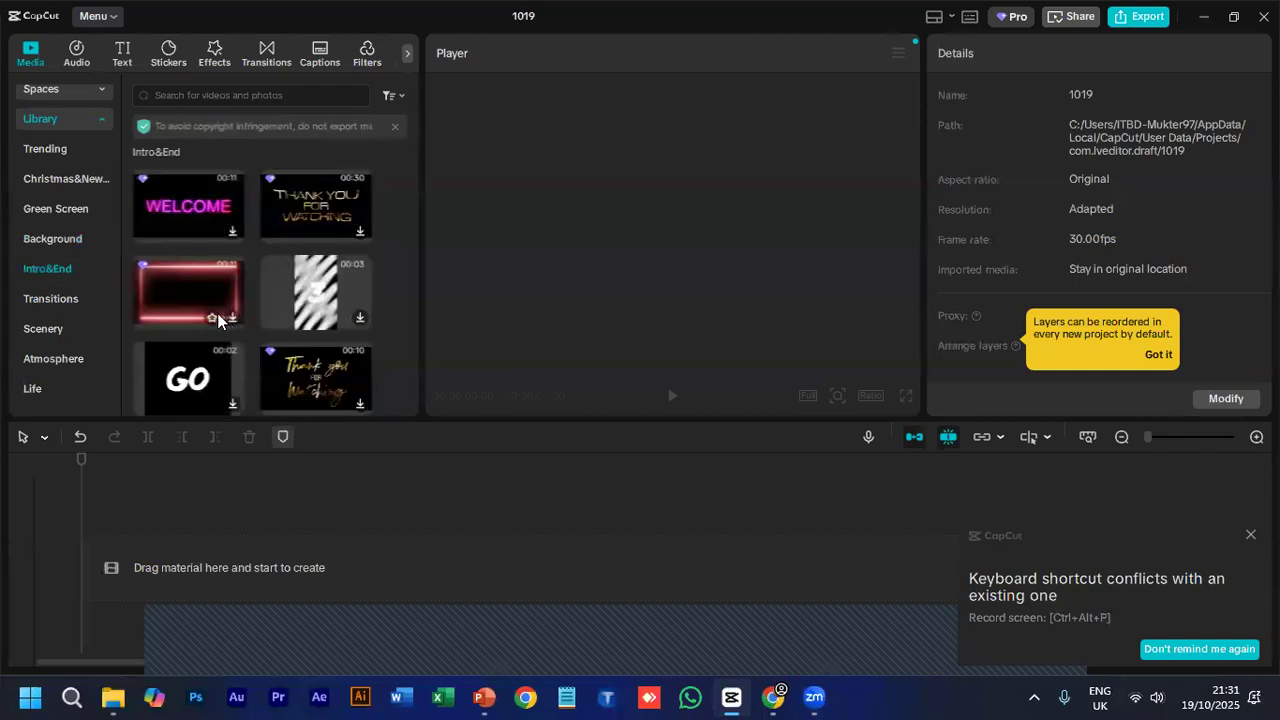
click(67, 306)
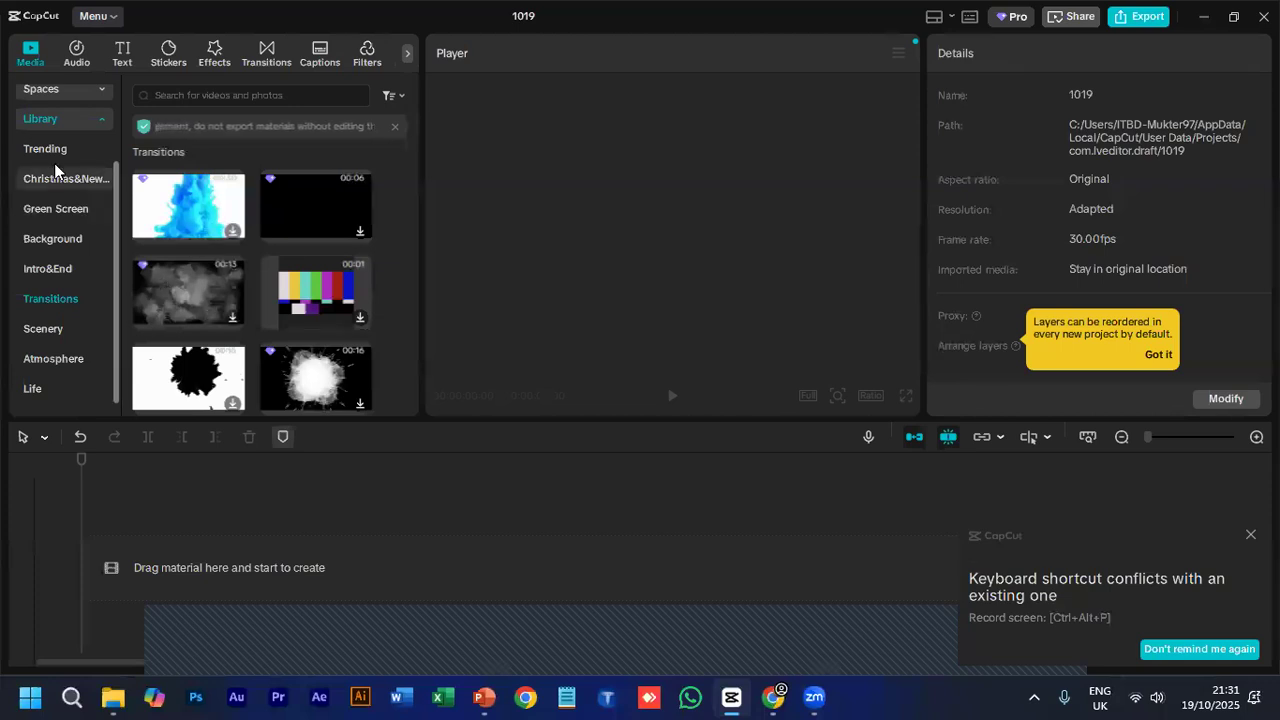
- Review the media source groups, switching between Import and Library and looking through the Library category list
scroll(55, 170, up, 2)
click(97, 208)
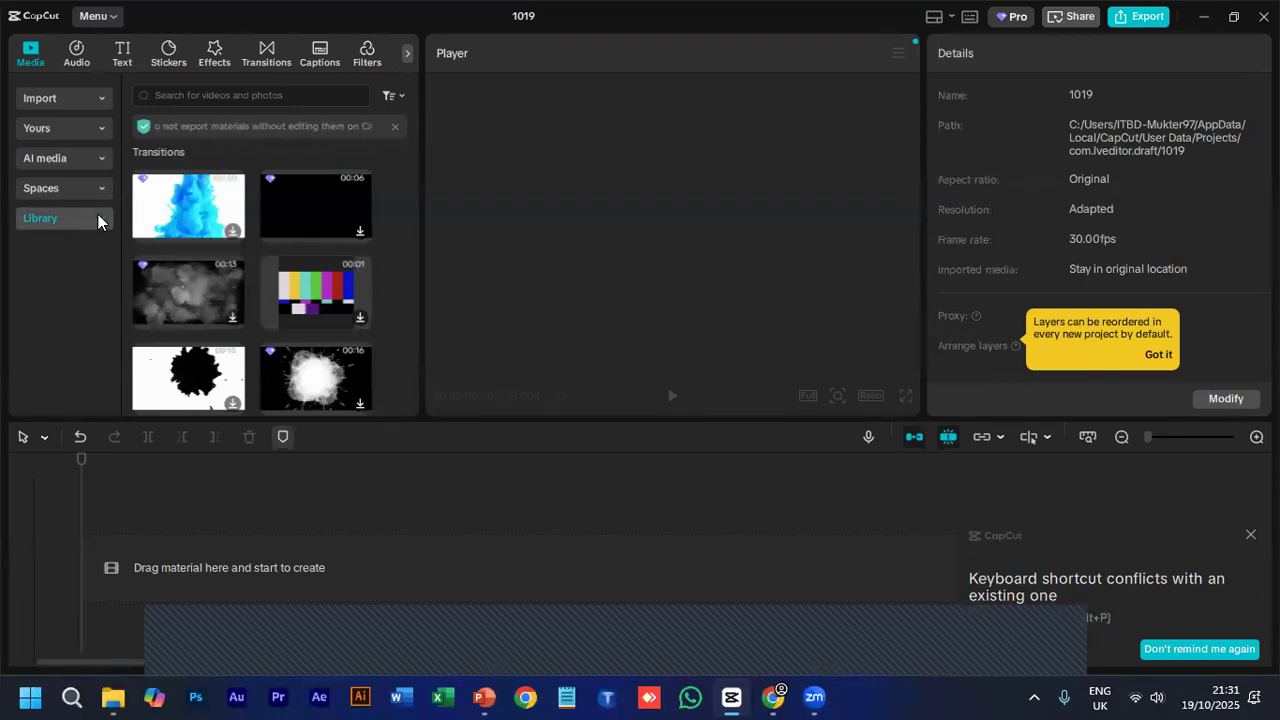
click(96, 221)
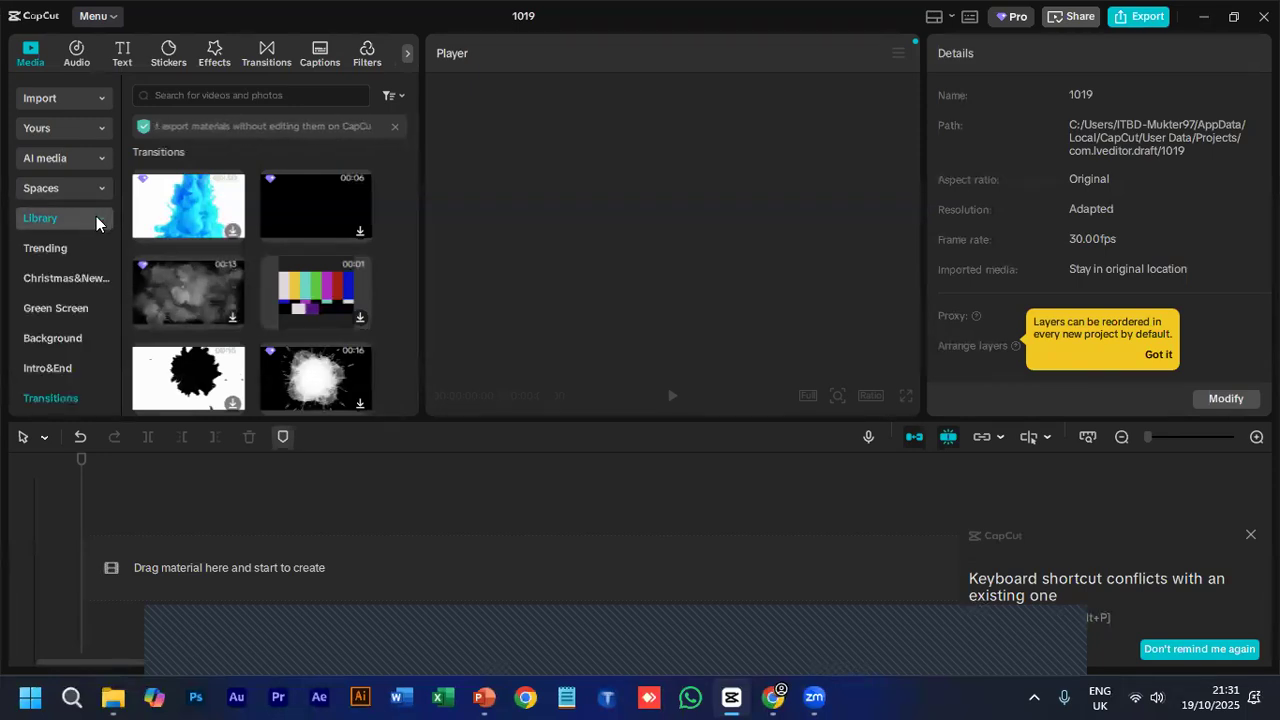
click(38, 100)
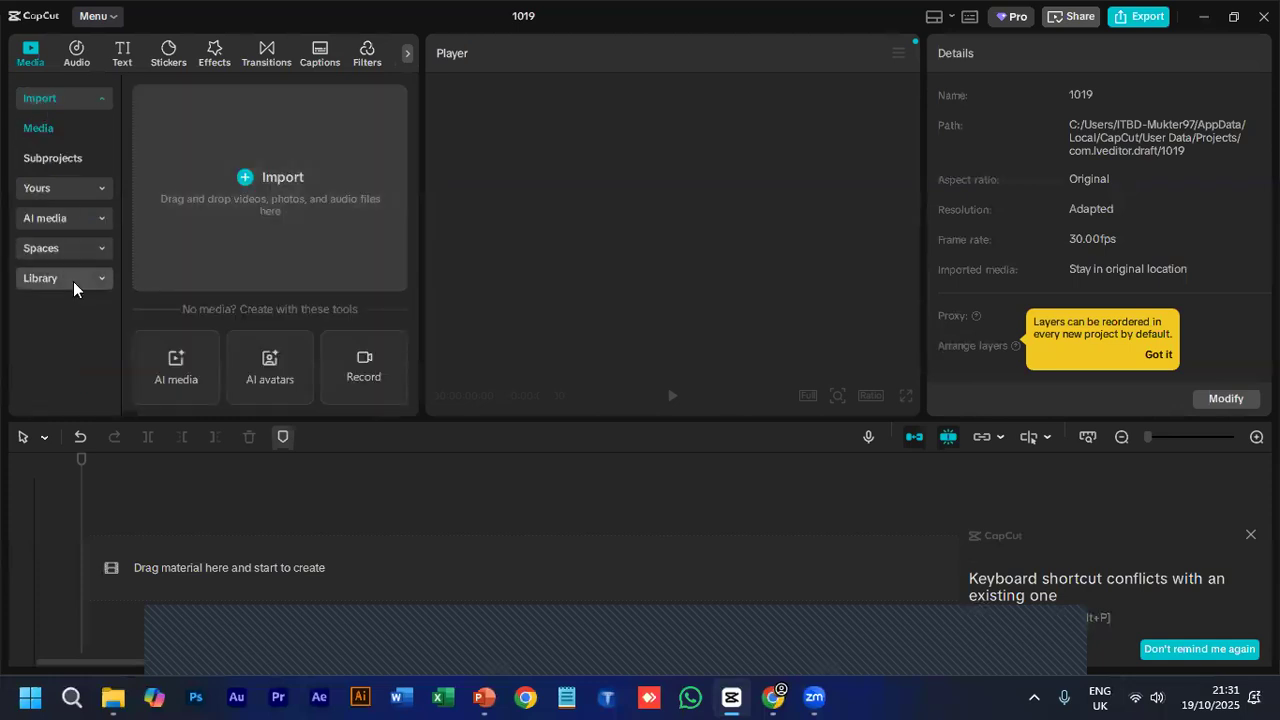
click(72, 284)
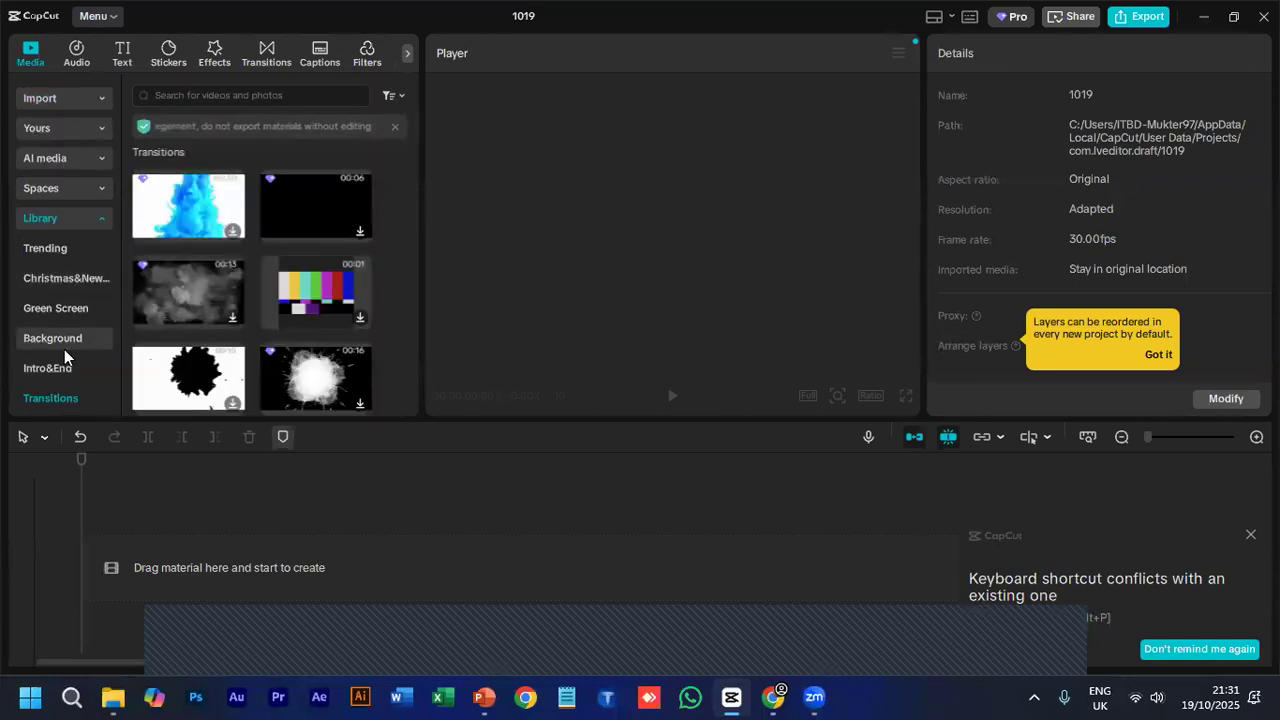
scroll(64, 349, down, 2)
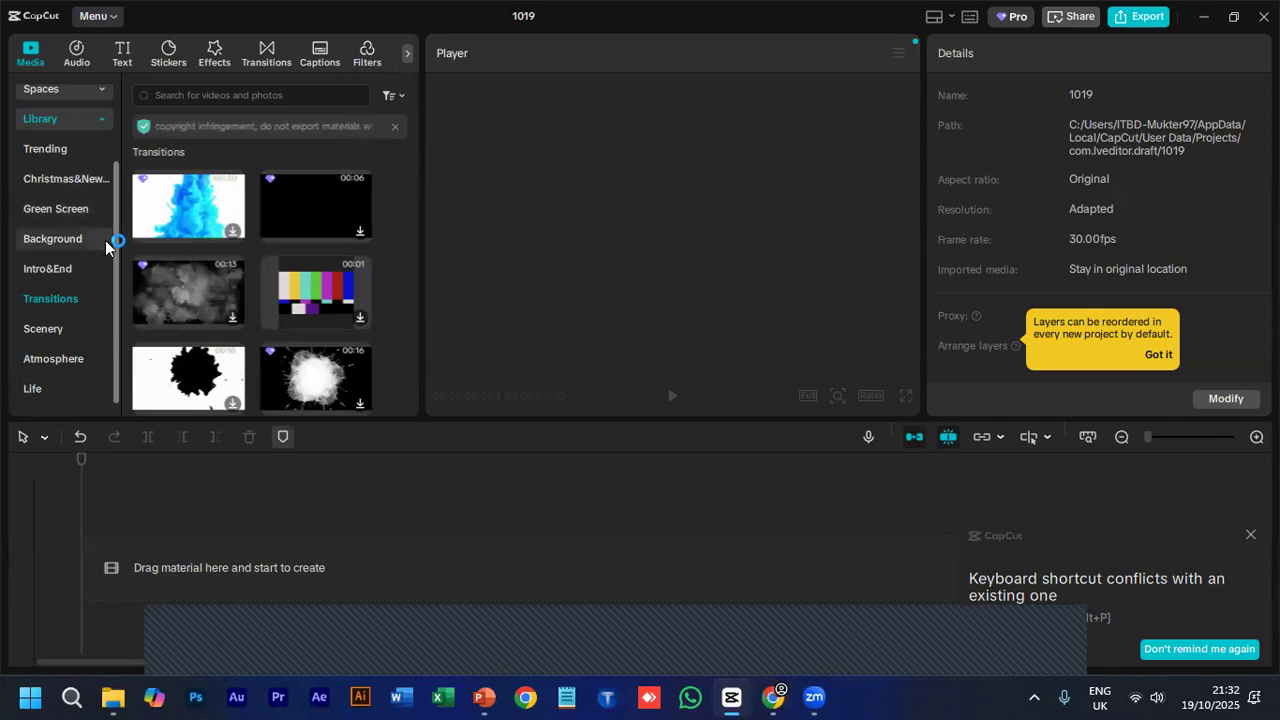
scroll(88, 205, up, 2)
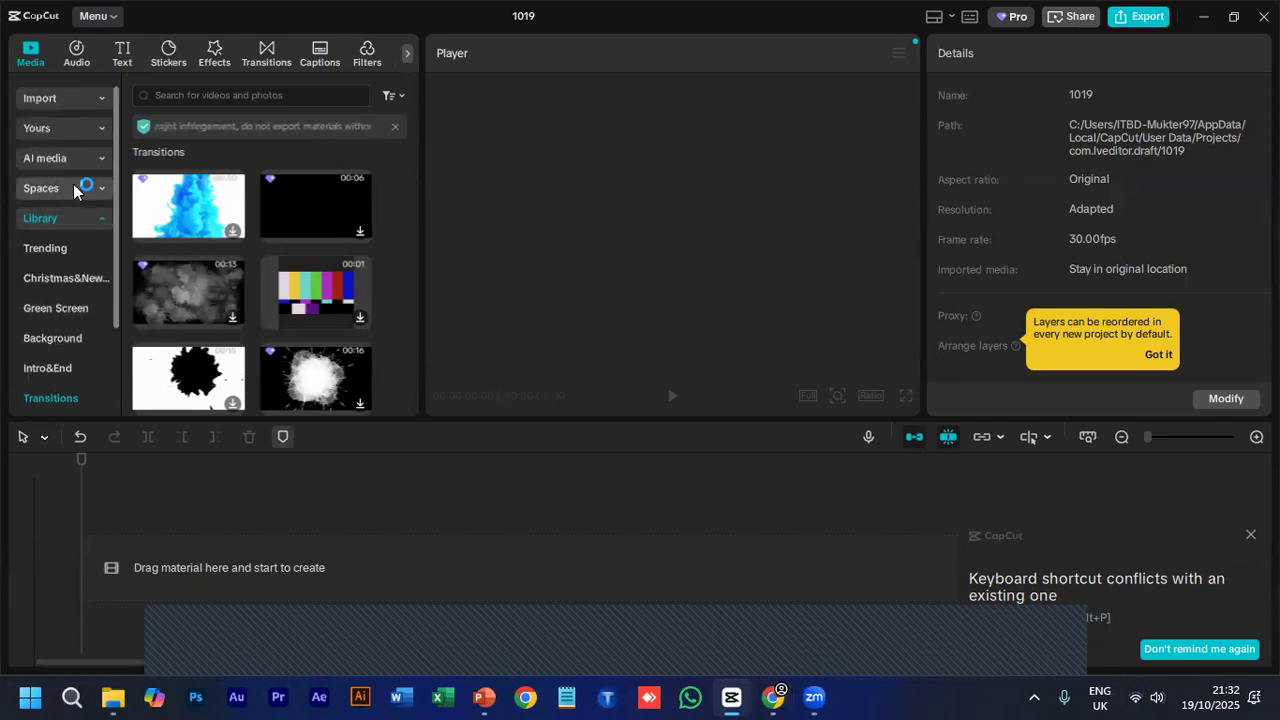
- Import the video Day 1 - Orientation Class.mp4 from the Downloads folder into the project's media
click(52, 99)
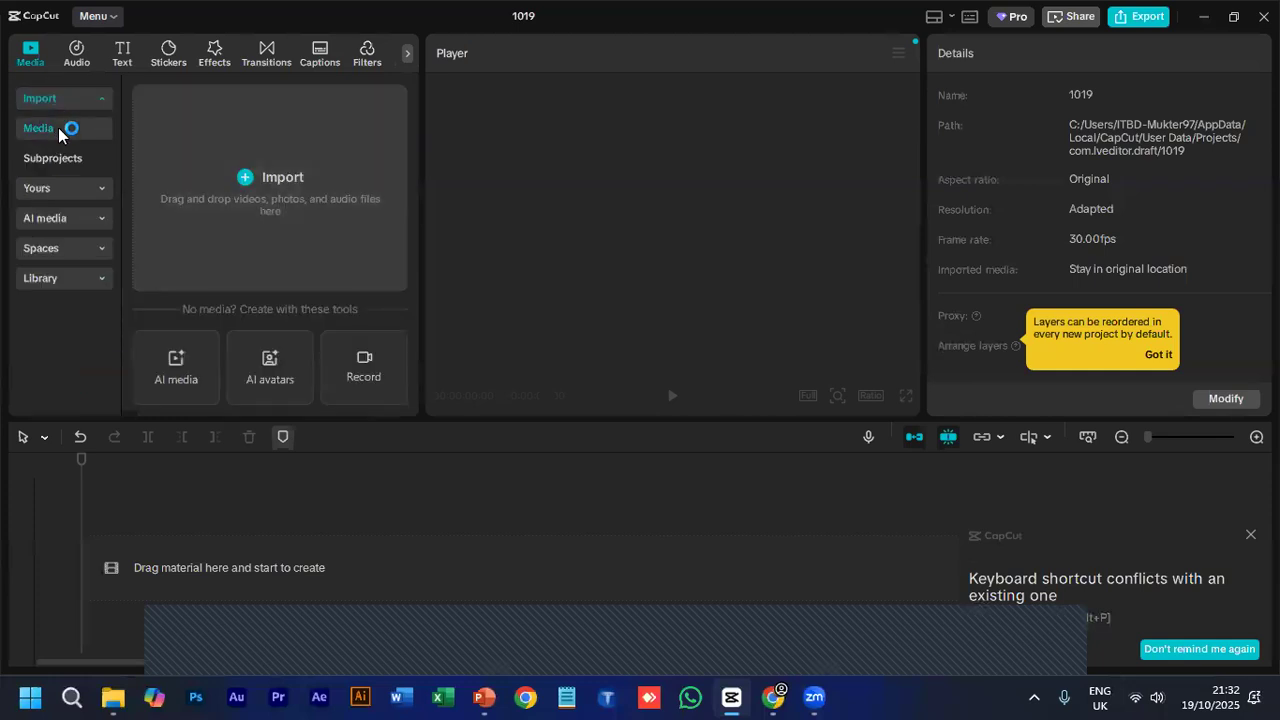
click(58, 127)
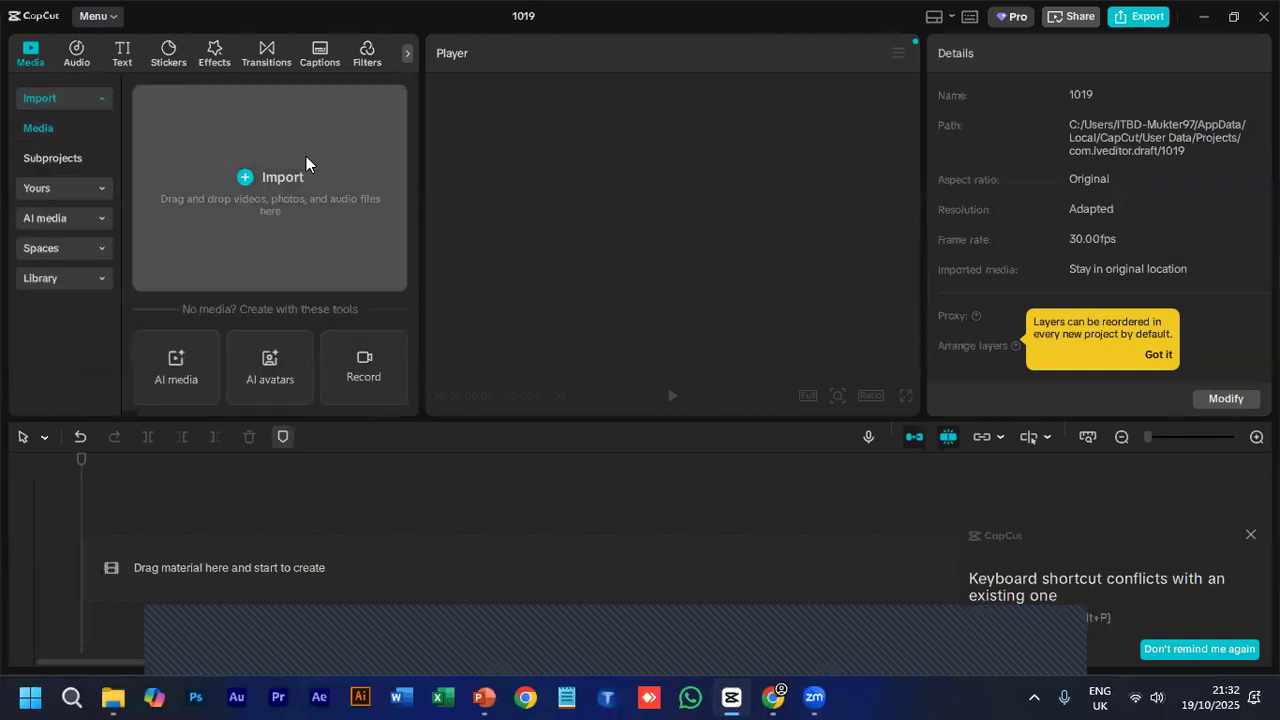
click(268, 171)
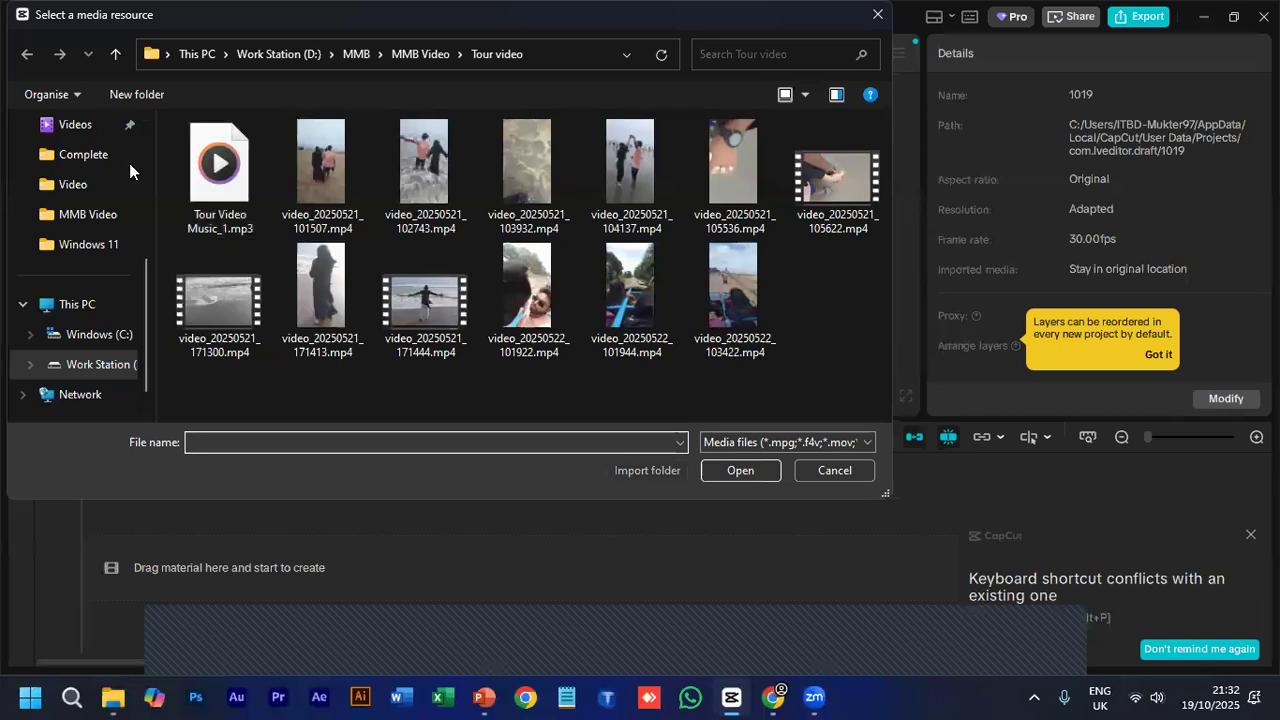
click(55, 304)
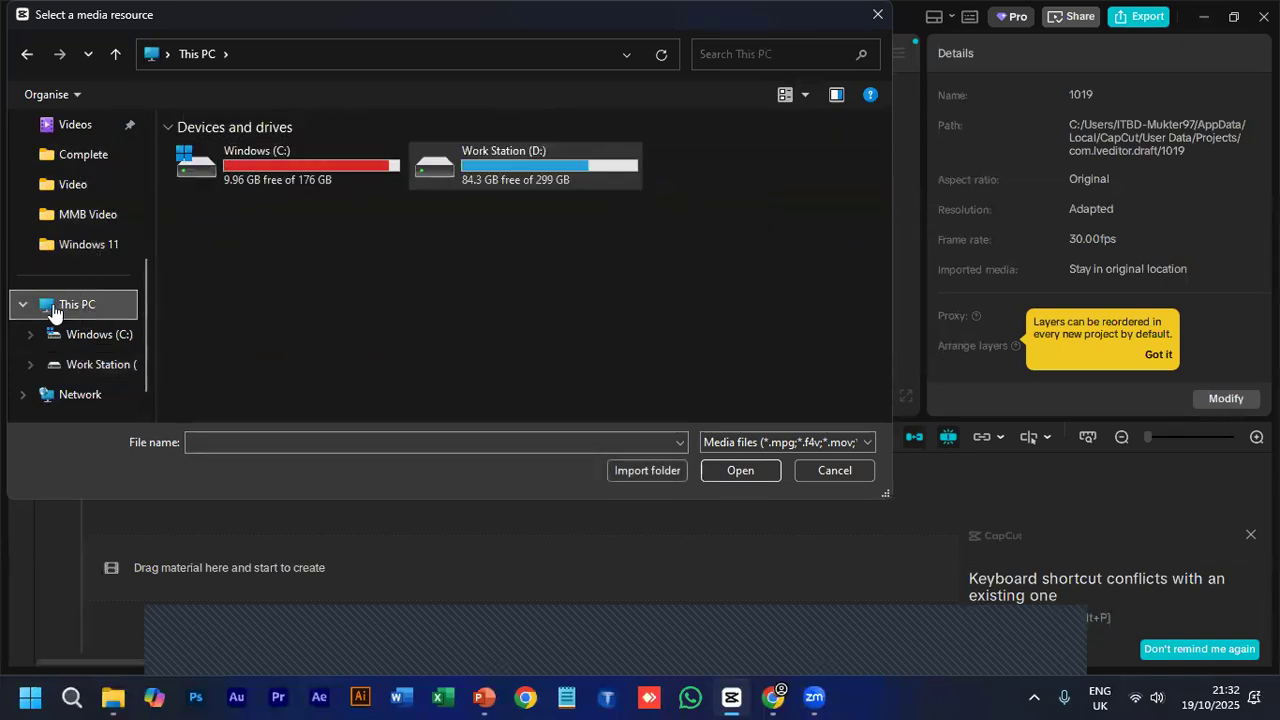
scroll(80, 250, up, 3)
click(88, 284)
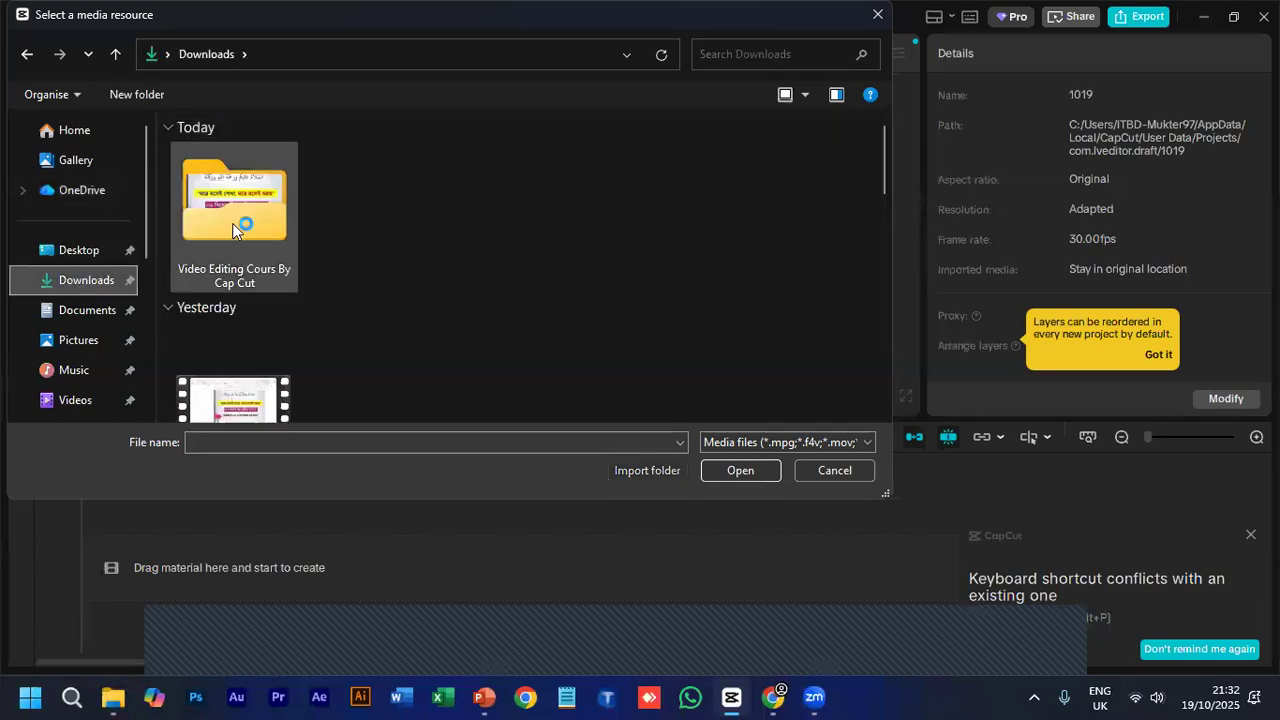
scroll(257, 184, down, 2)
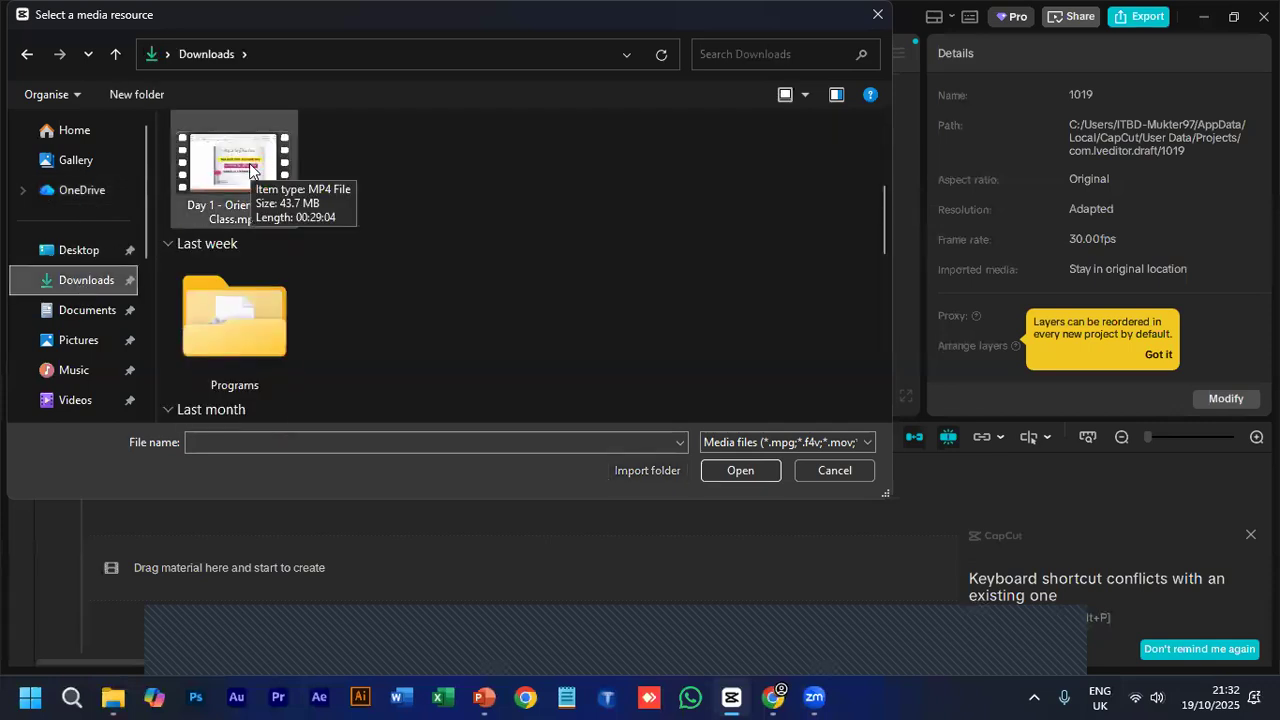
click(250, 168)
click(737, 473)
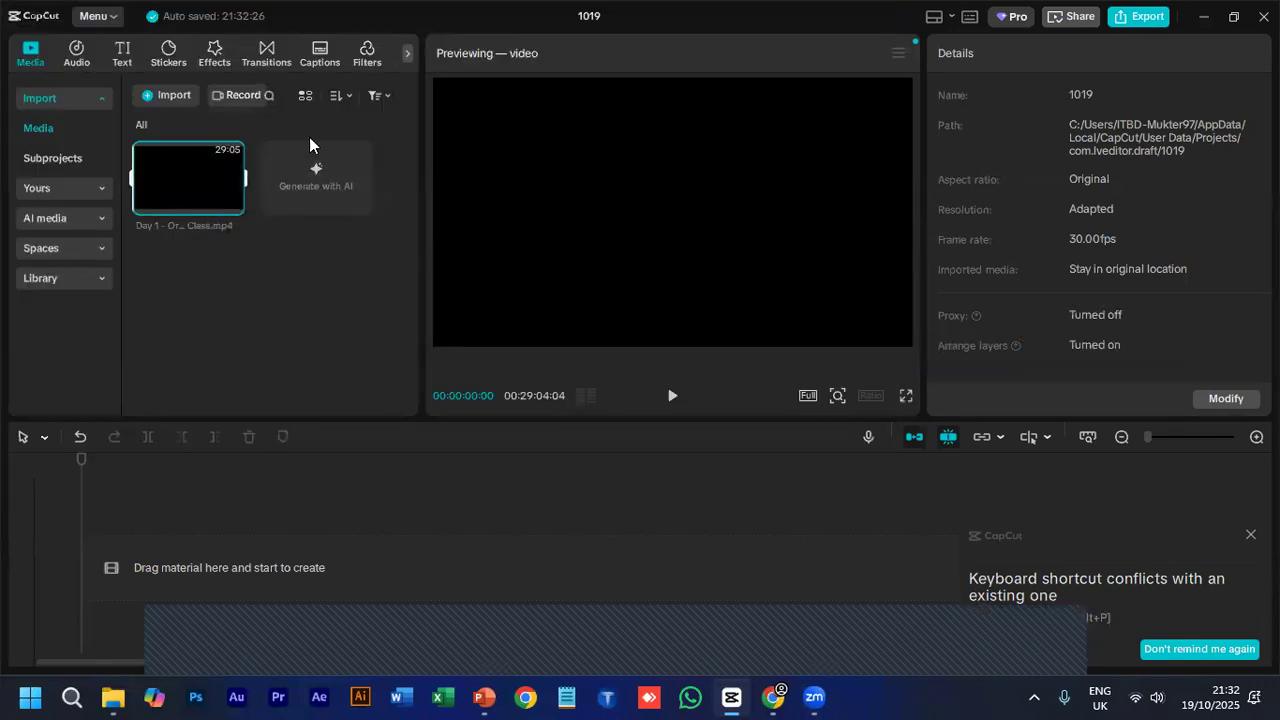
- Preview the imported video, place it at the start of the timeline, select it and move the playhead to 00:09:34:20
click(178, 160)
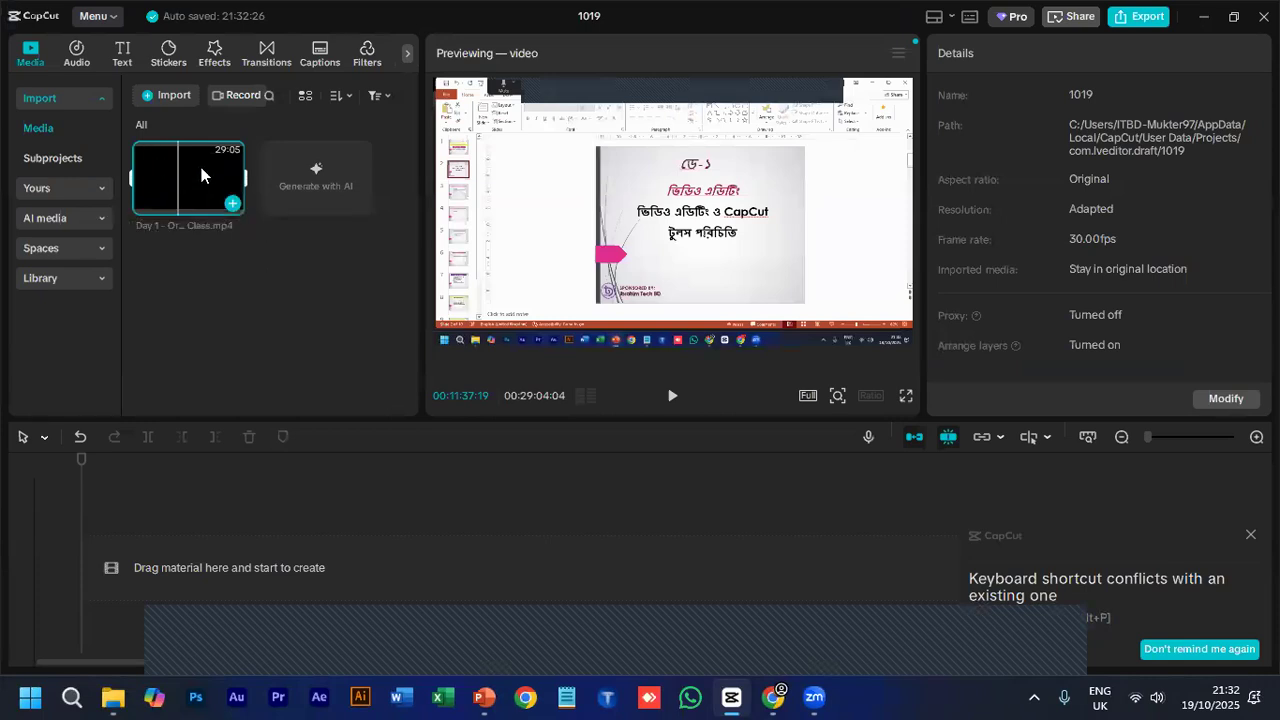
drag(201, 167, 148, 555)
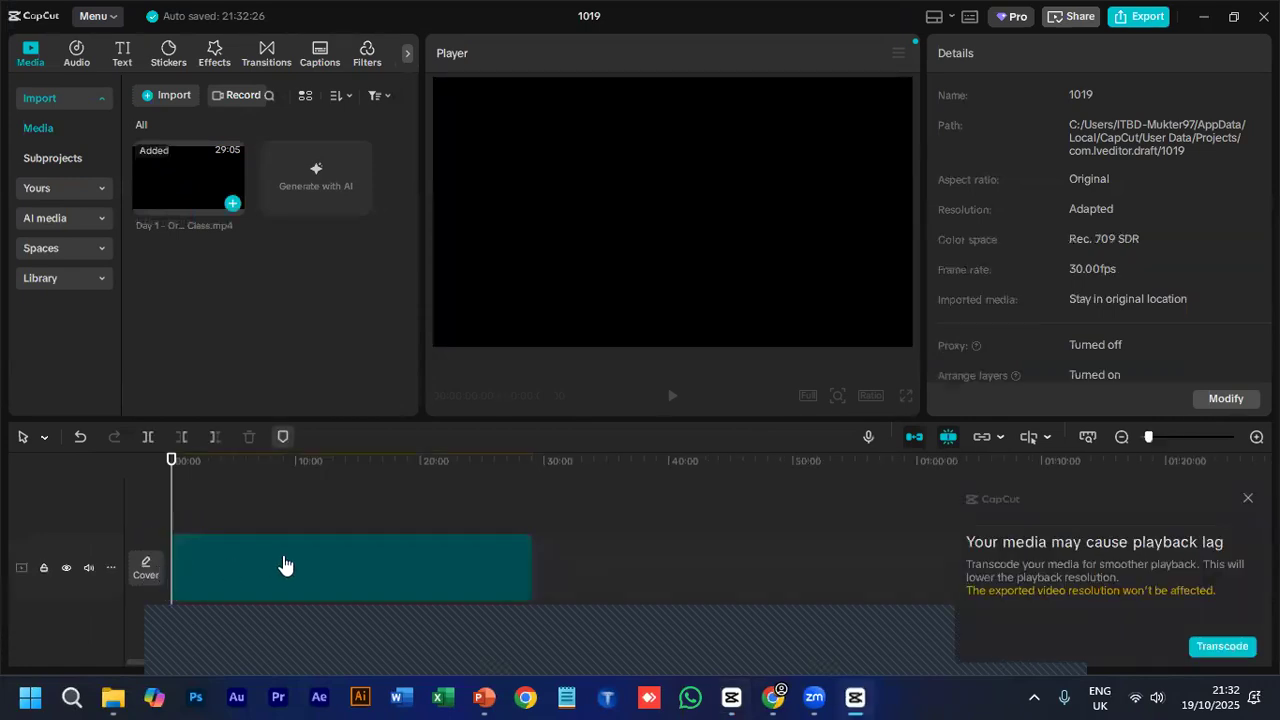
click(364, 548)
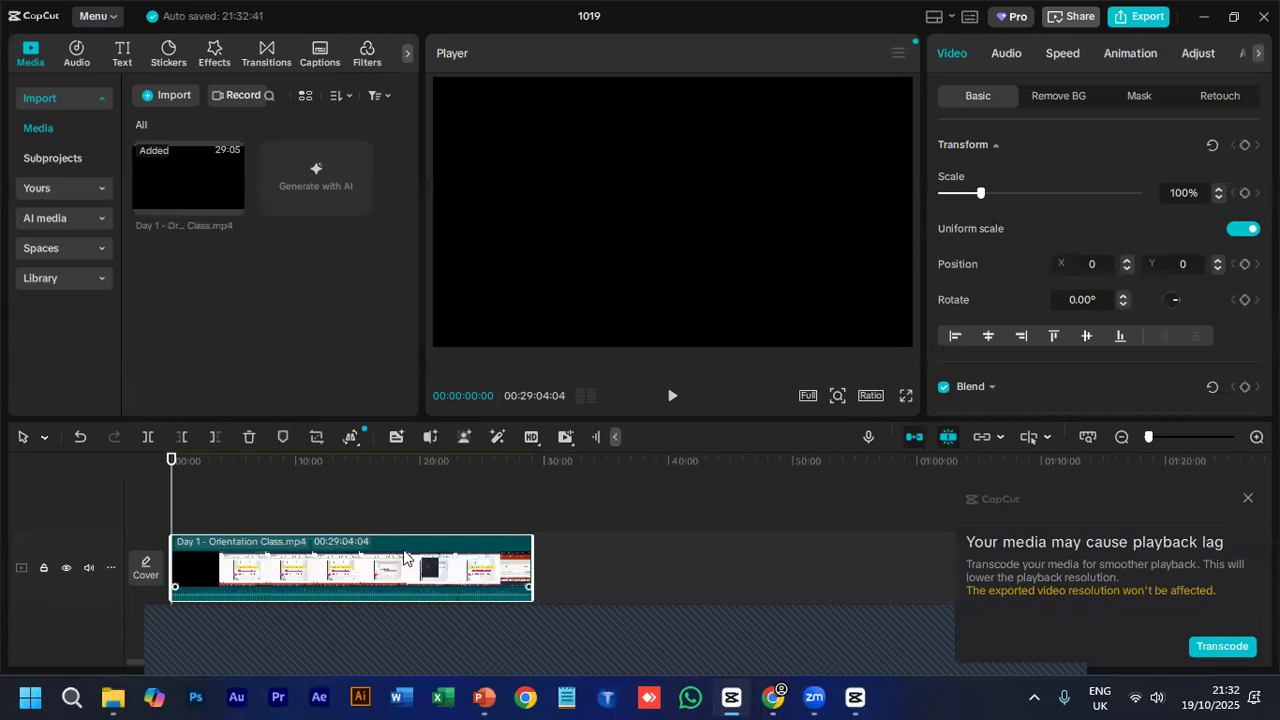
click(290, 464)
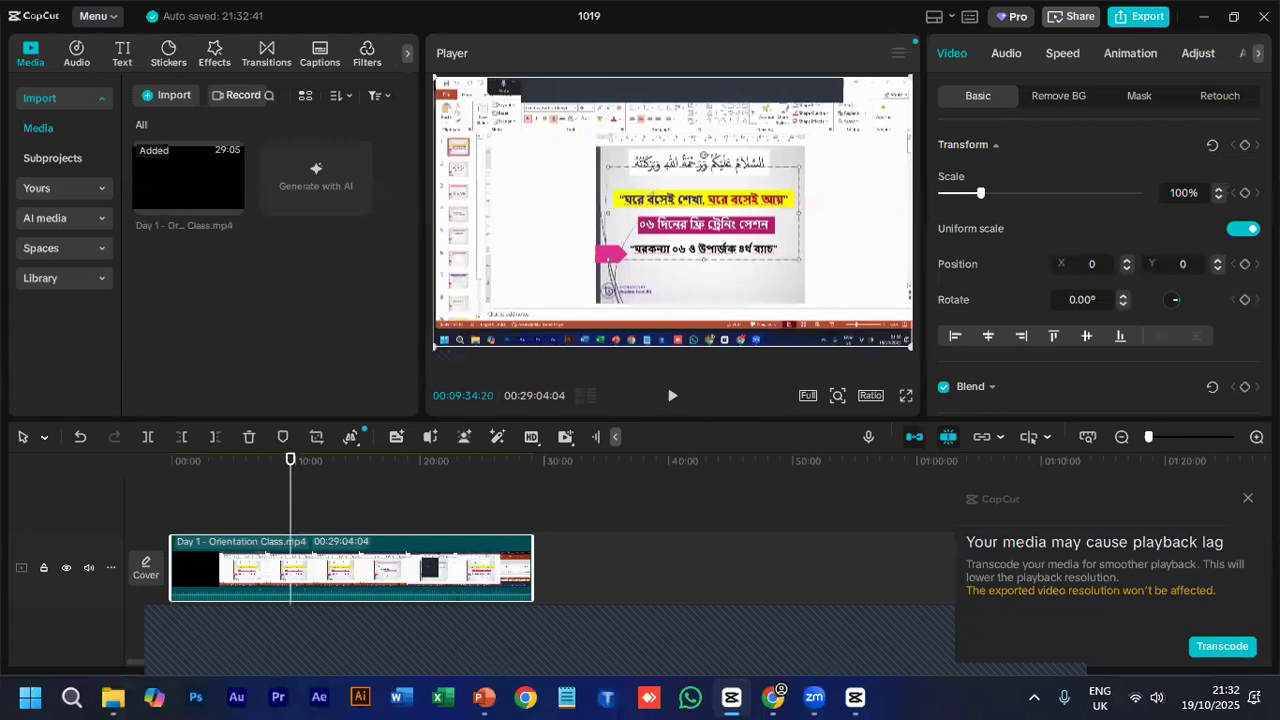
- Dismiss the pop-up notices and view the Select, Split, Select leftward and Select rightward mode options
click(1248, 498)
click(1248, 538)
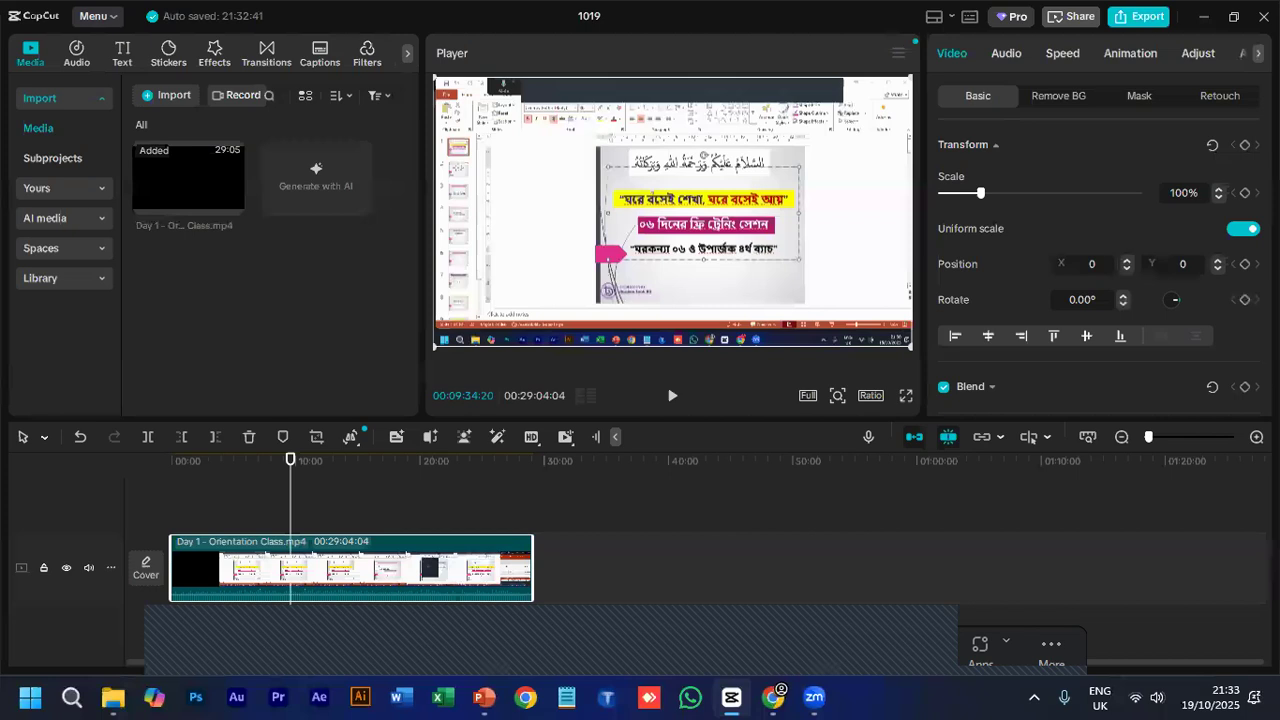
click(45, 440)
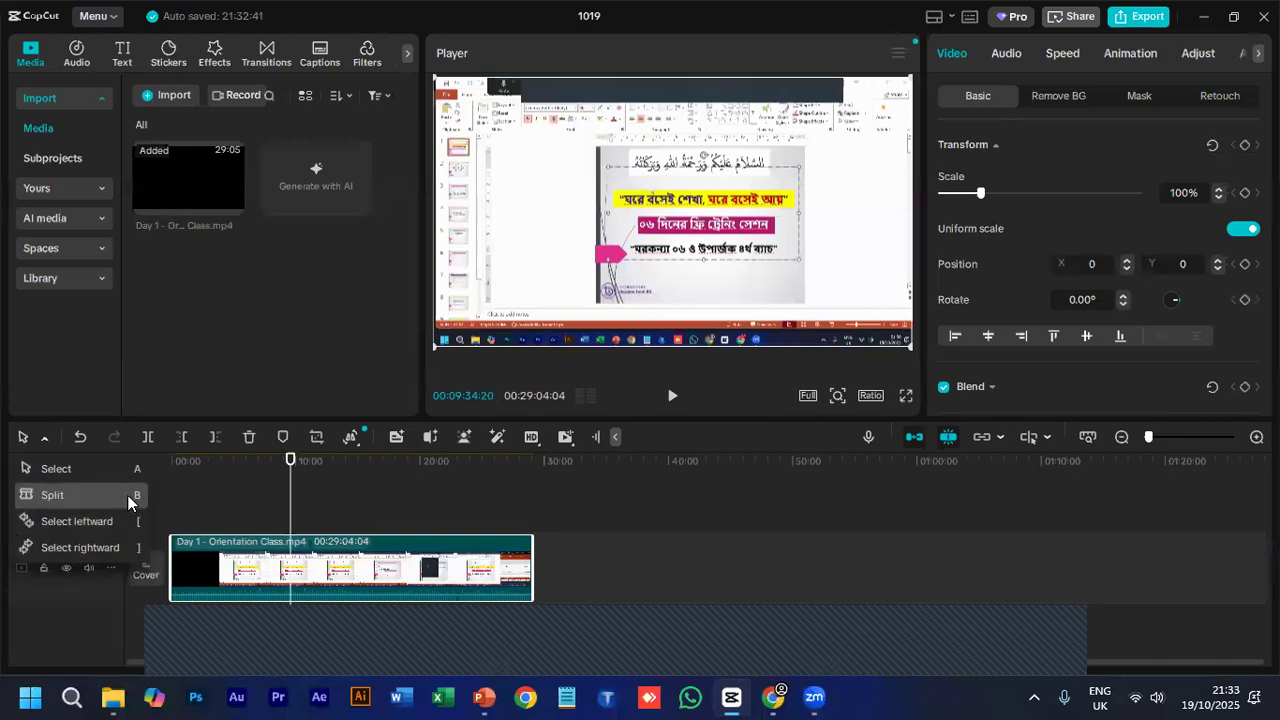
click(302, 529)
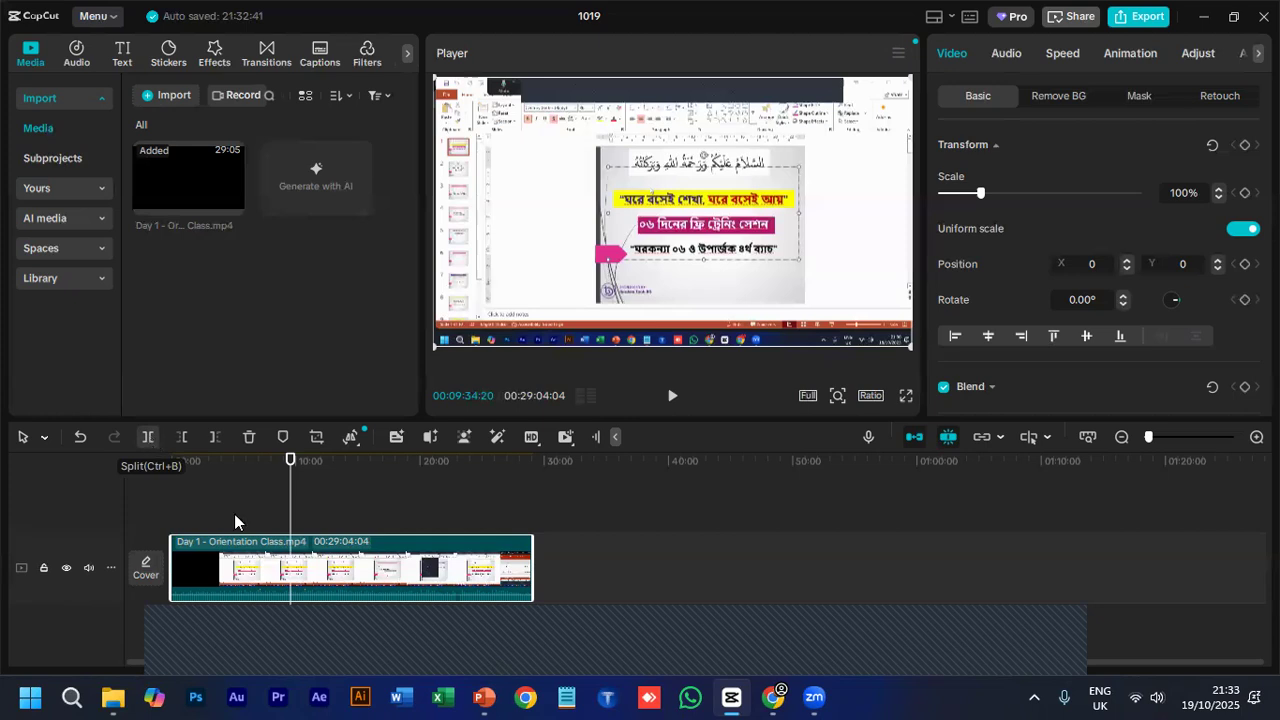
- Split the timeline clip at 00:08:53:29
drag(290, 459, 265, 459)
click(282, 460)
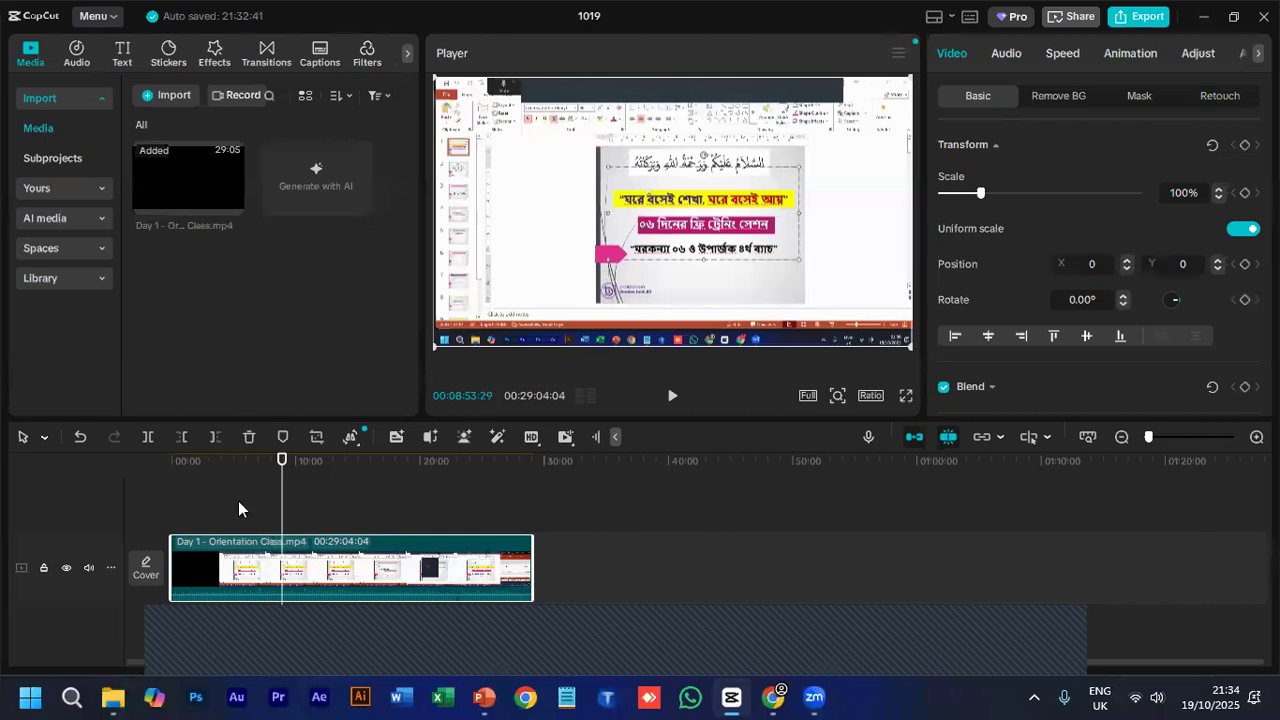
click(147, 440)
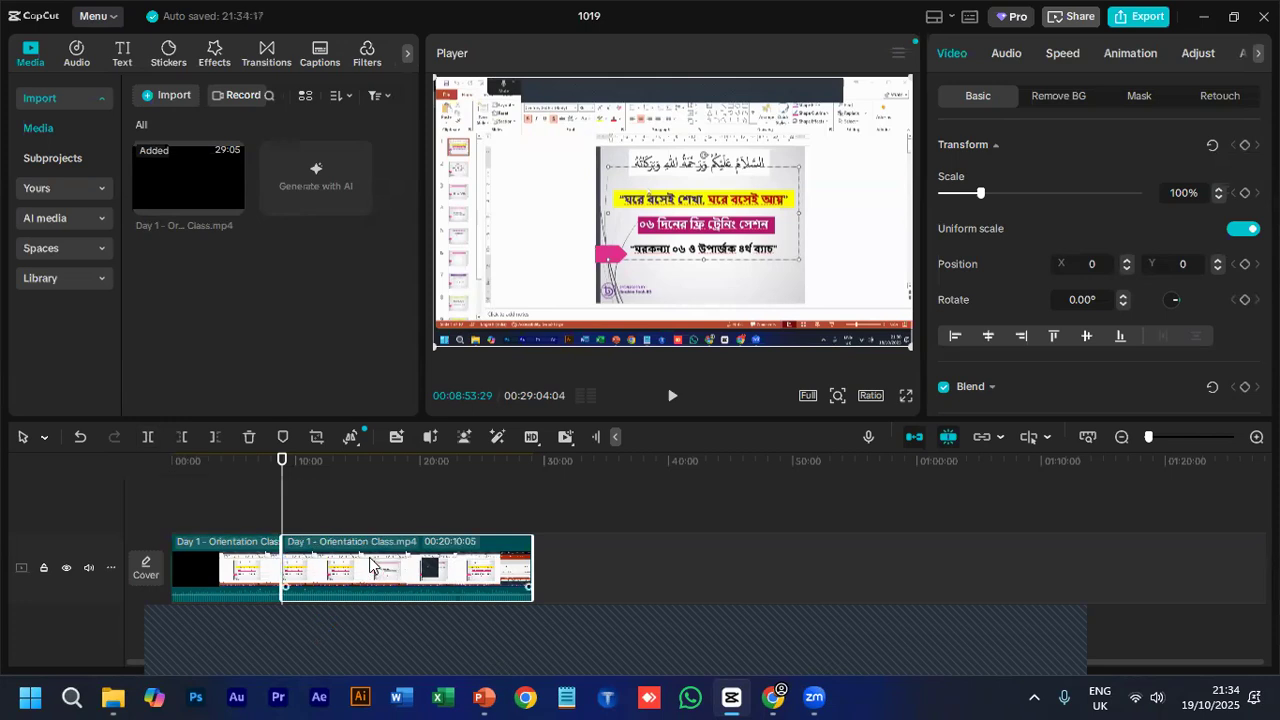
- Try to shift the second clip segment along the track and shorten it from its end
drag(436, 576, 388, 572)
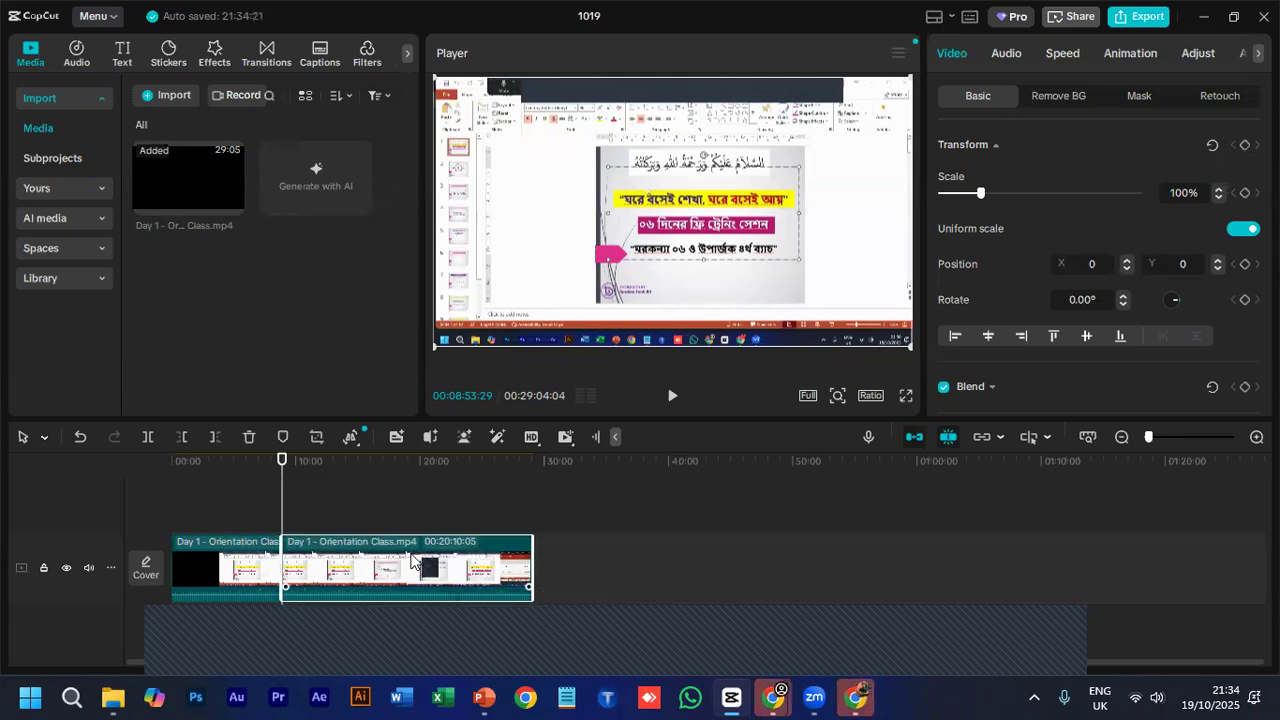
drag(526, 580, 298, 558)
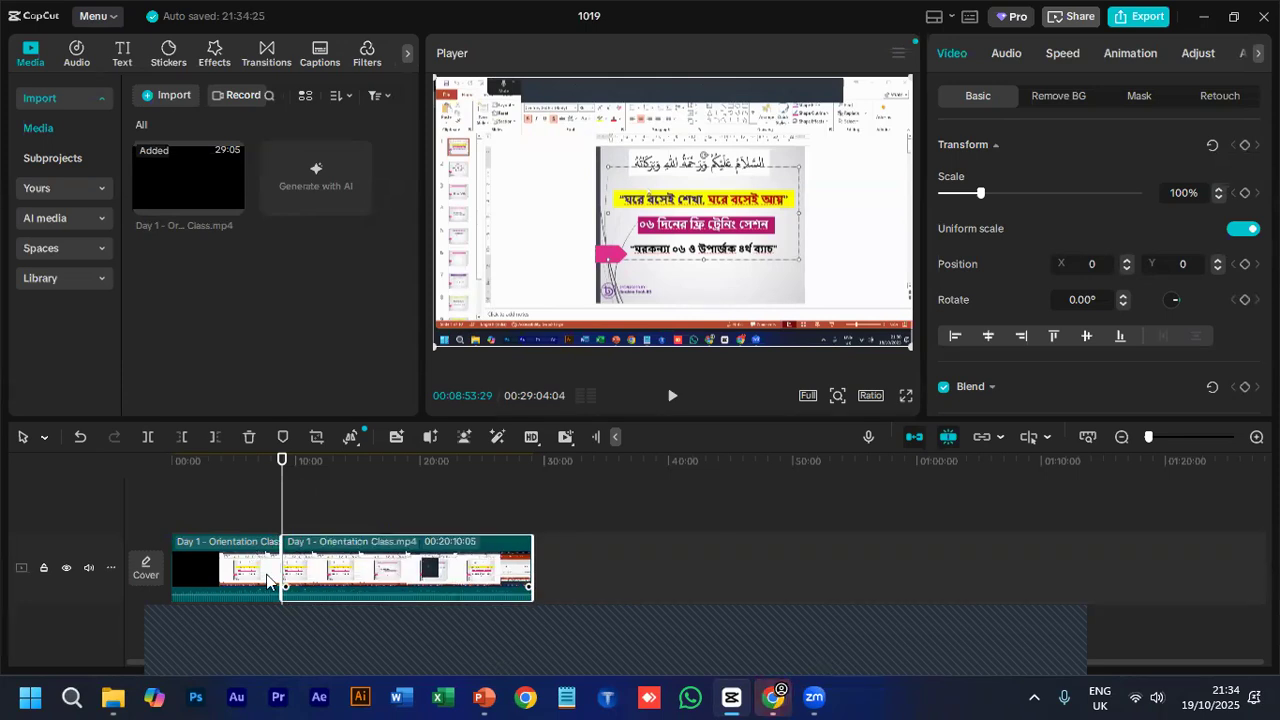
- Inspect the frames at 00:06:33:20 and 00:11:59:14, selecting the first and second clip segments in turn
click(254, 460)
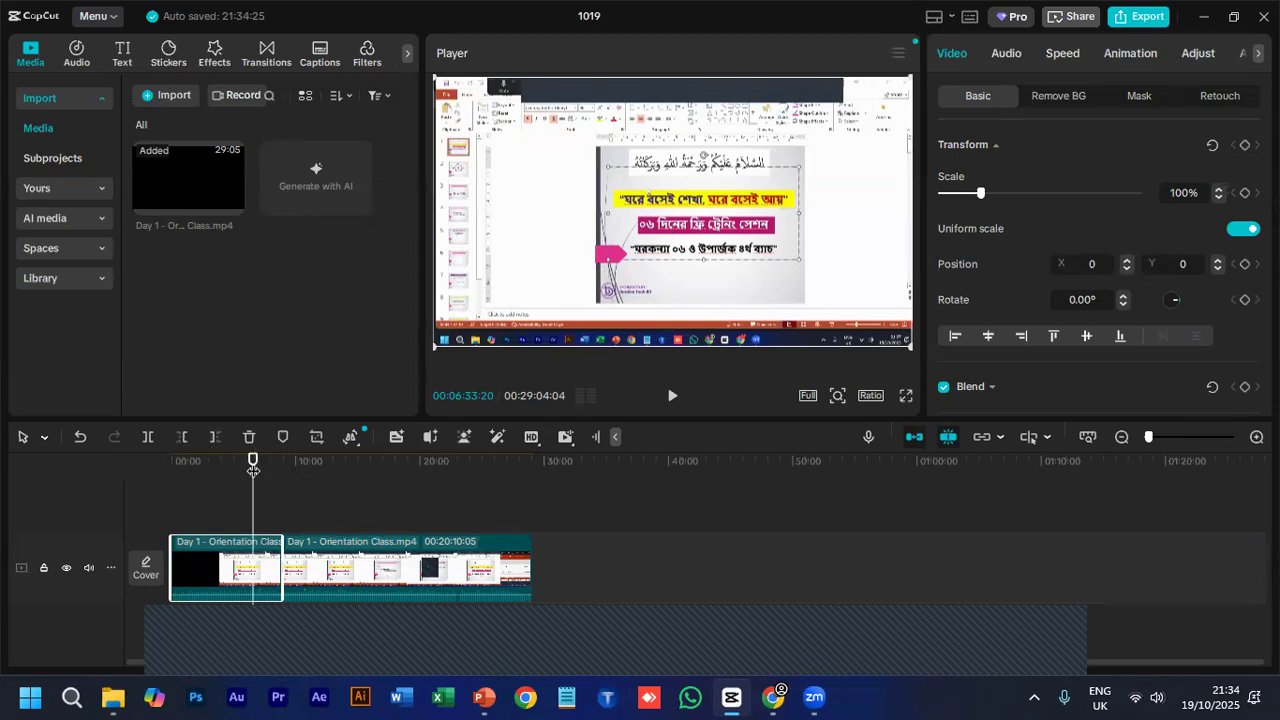
click(316, 498)
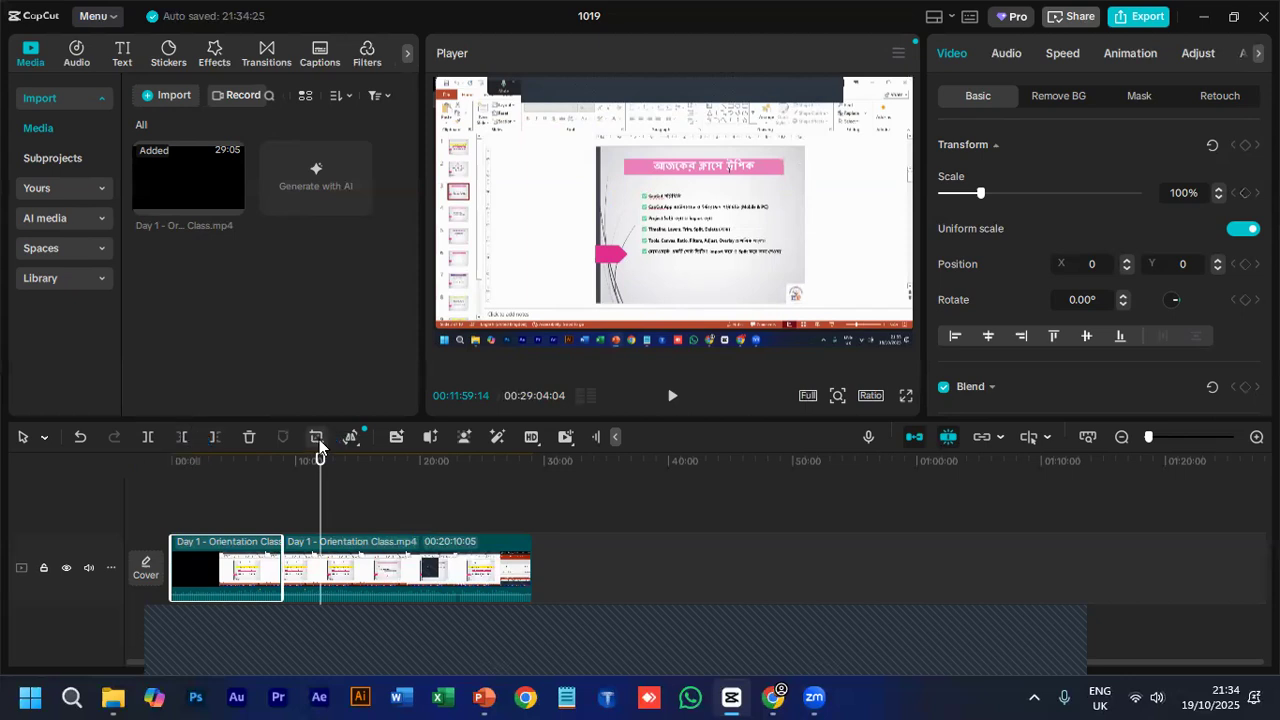
click(348, 558)
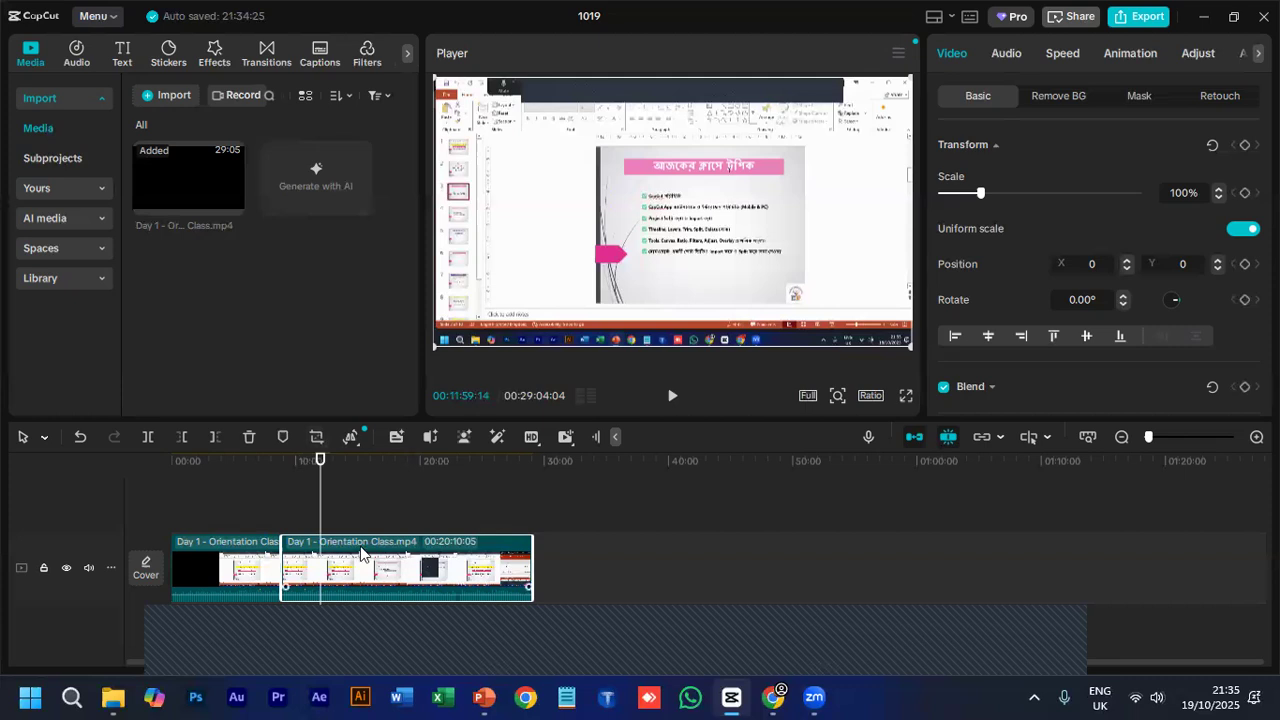
- View the Freeze, Reverse, Mirror and Rotate options for the second clip segment
click(553, 579)
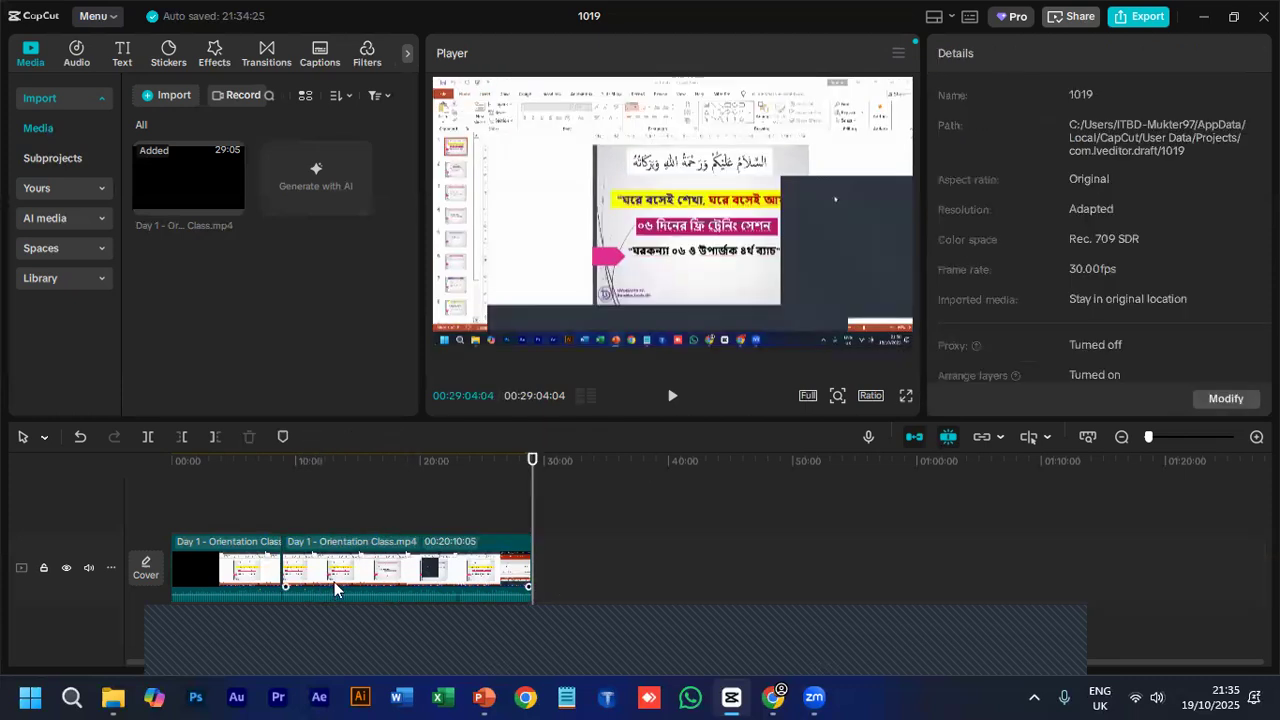
click(334, 582)
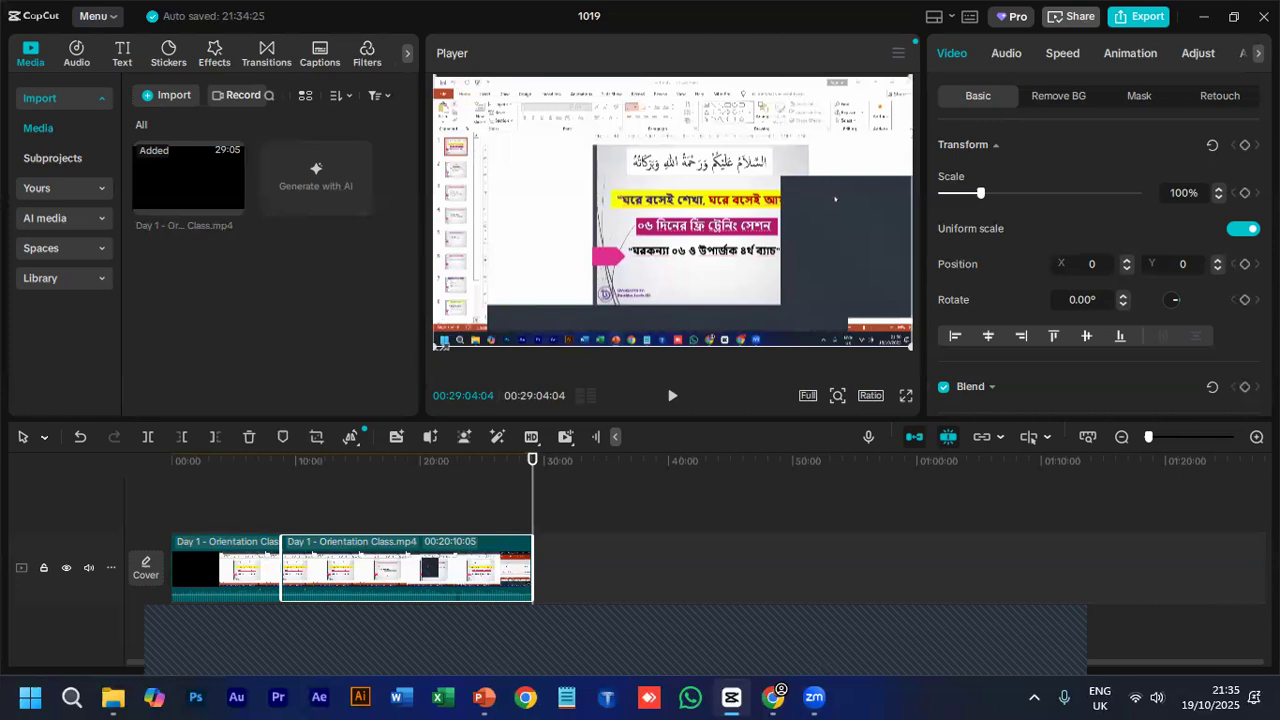
mouse_move(439, 345)
mouse_down()
mouse_move(369, 377)
mouse_move(424, 341)
mouse_move(436, 347)
mouse_up()
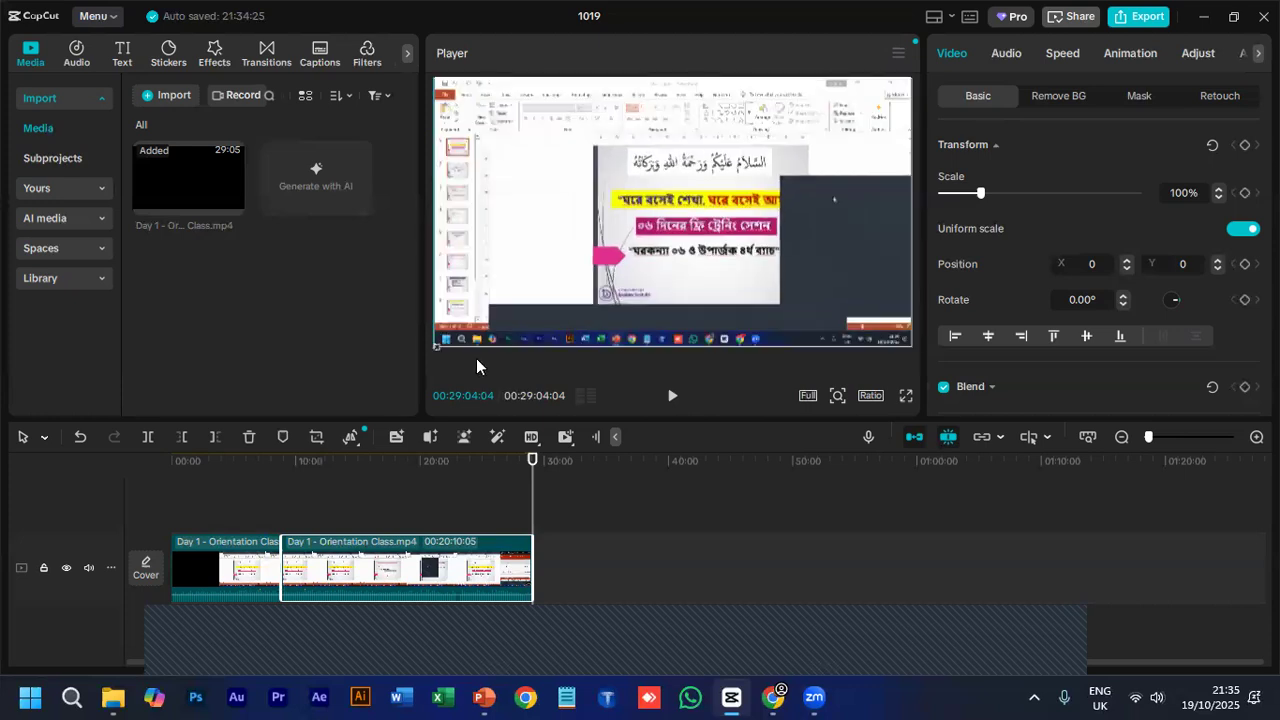
click(350, 438)
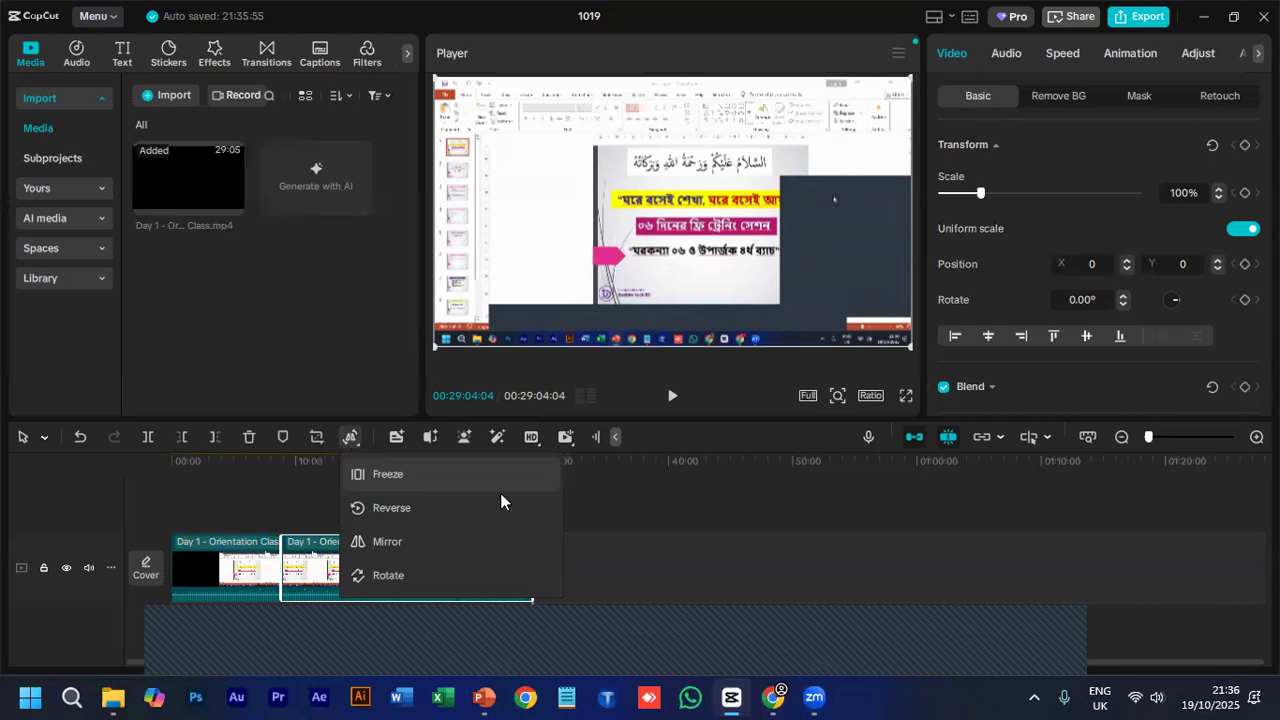
click(626, 531)
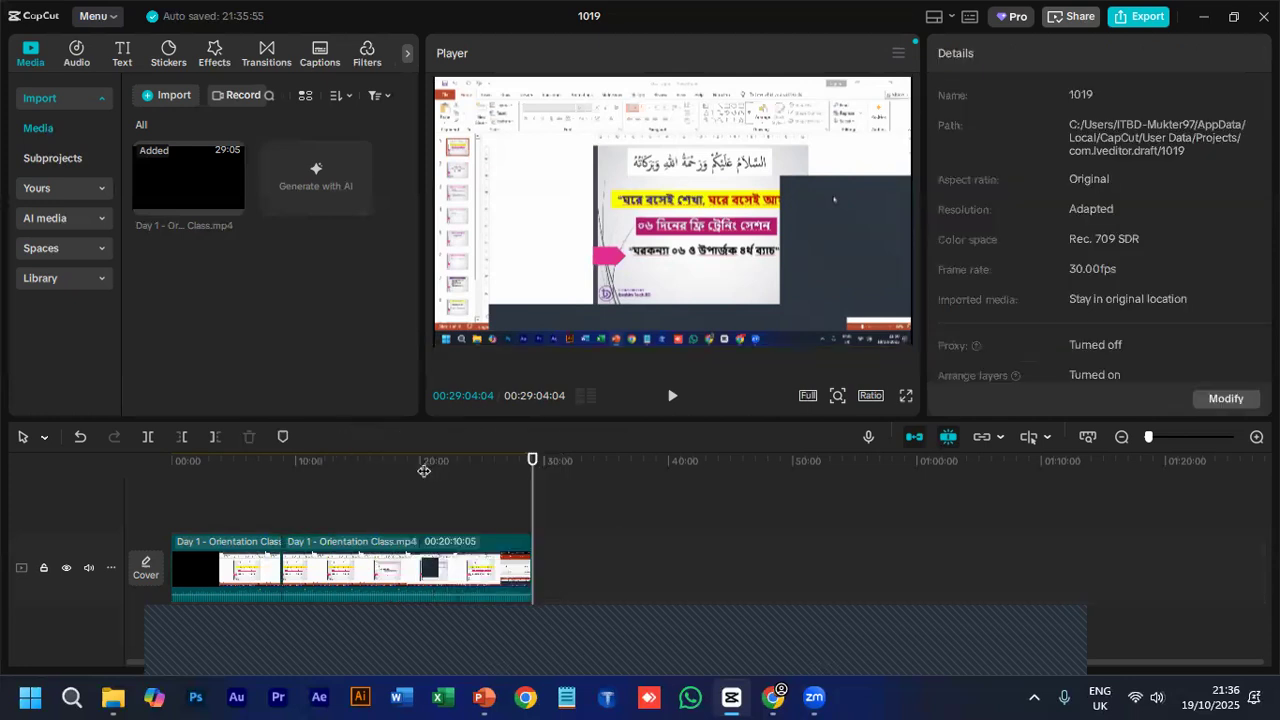
- Insert a freeze frame into the second clip segment at 00:16:21:28
click(424, 464)
click(409, 466)
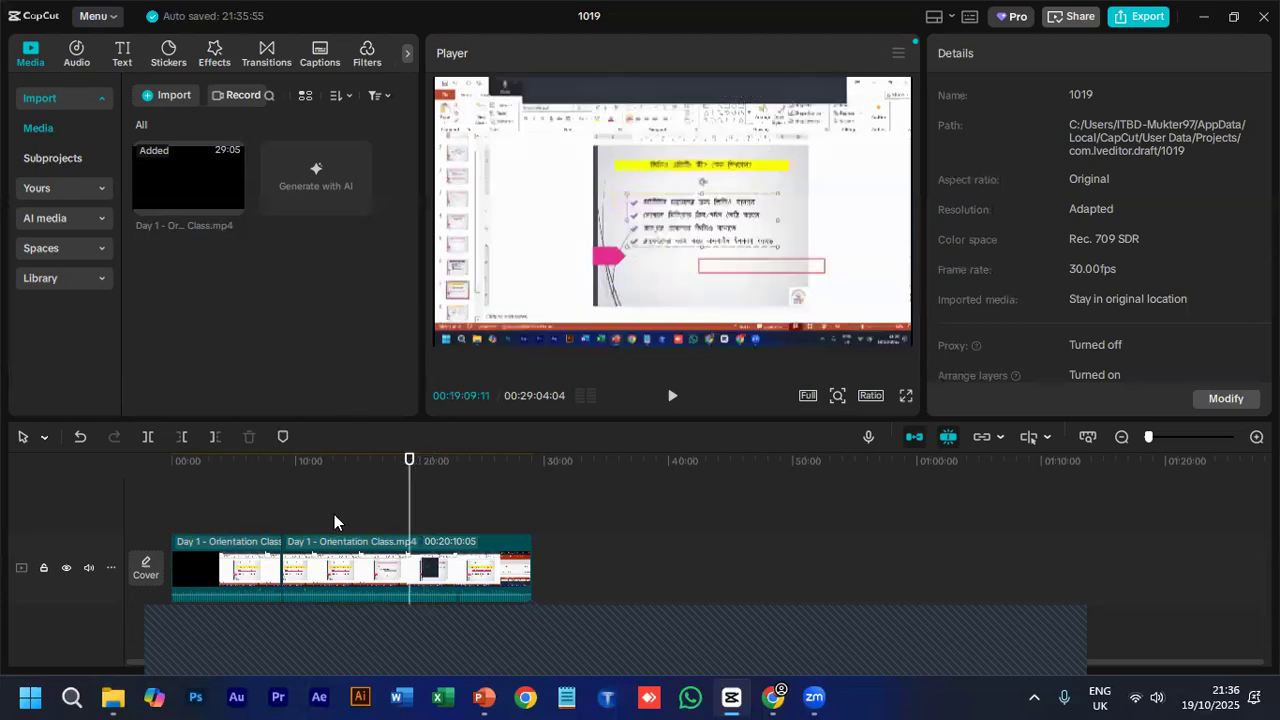
click(392, 567)
click(502, 510)
click(375, 508)
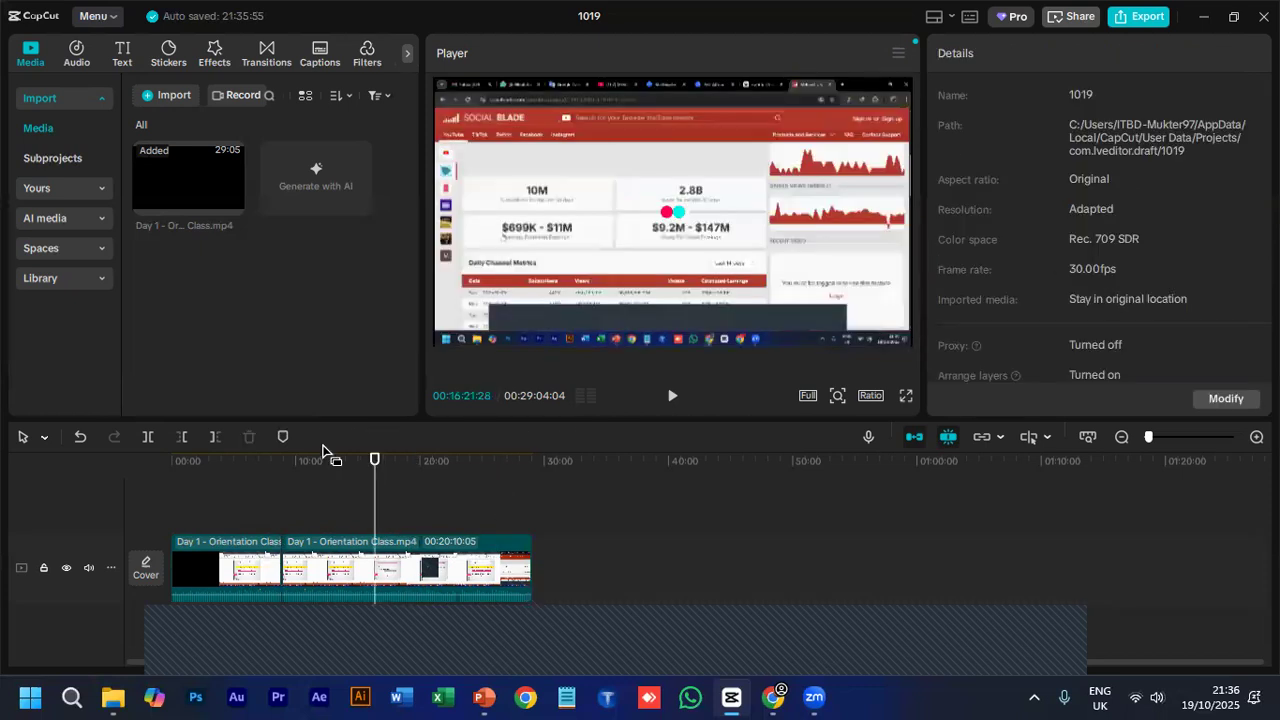
click(405, 558)
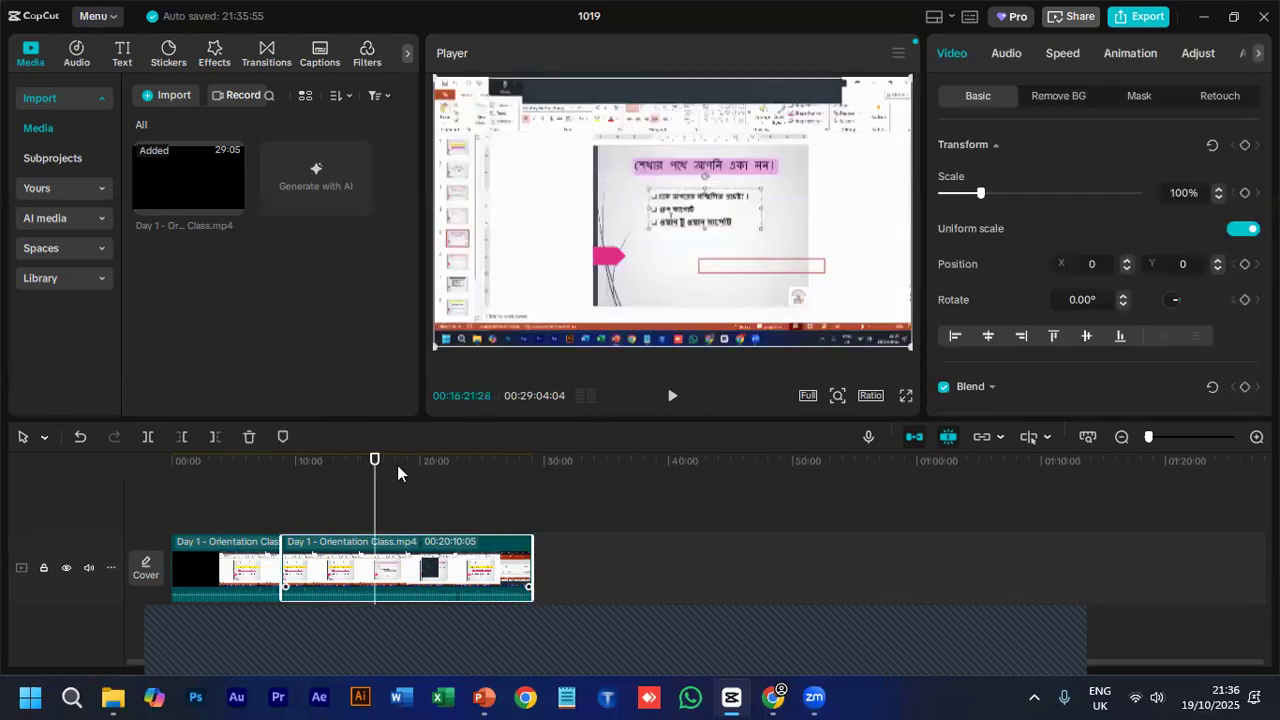
click(350, 437)
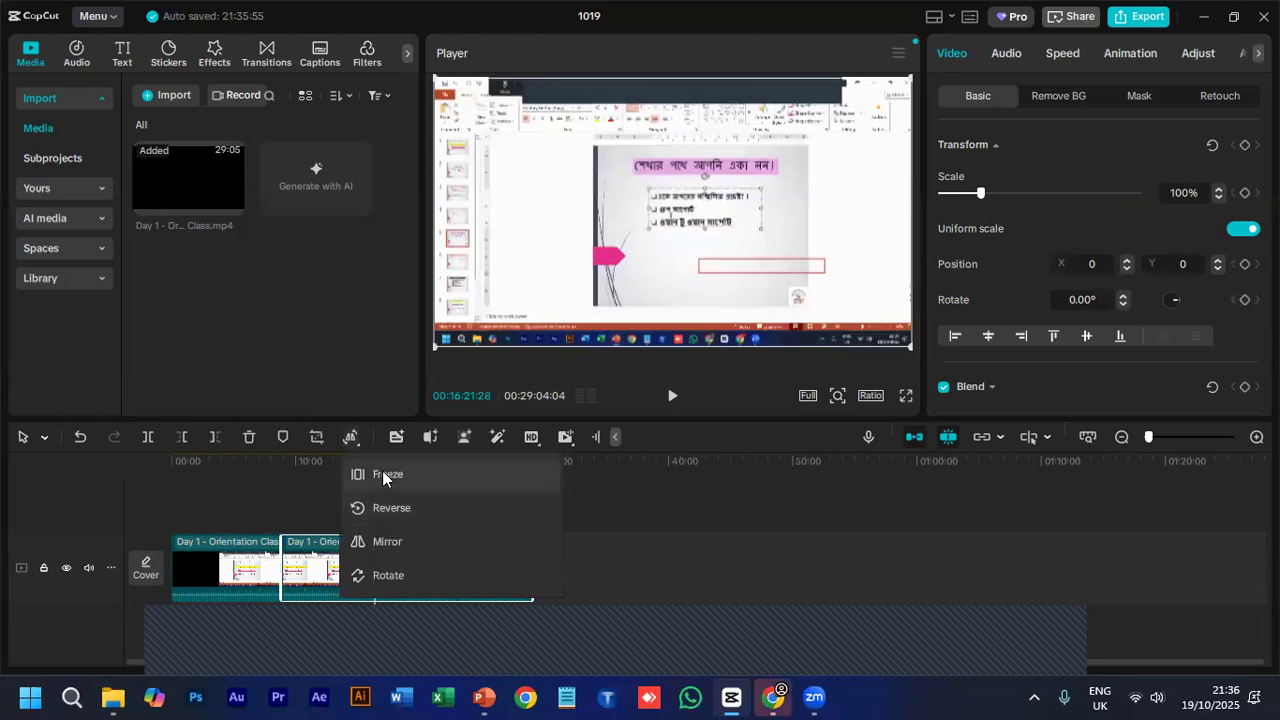
click(379, 471)
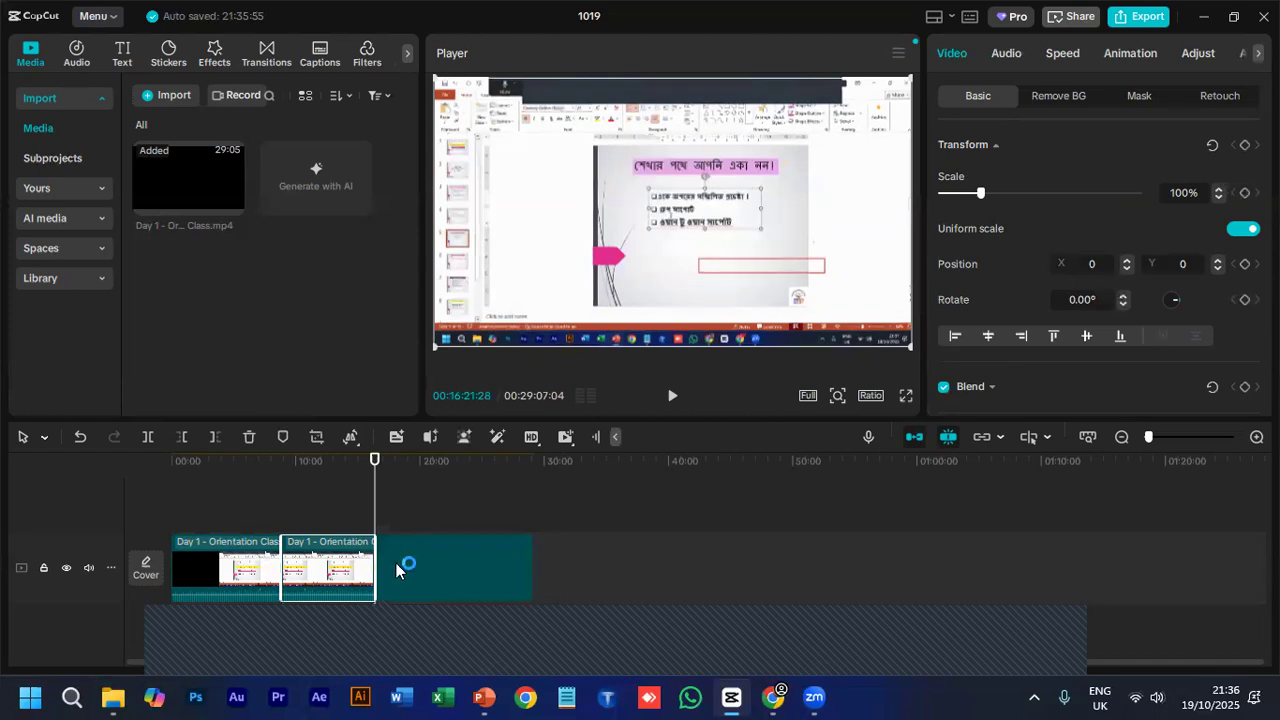
- Mirror the last clip segment on the timeline
click(392, 545)
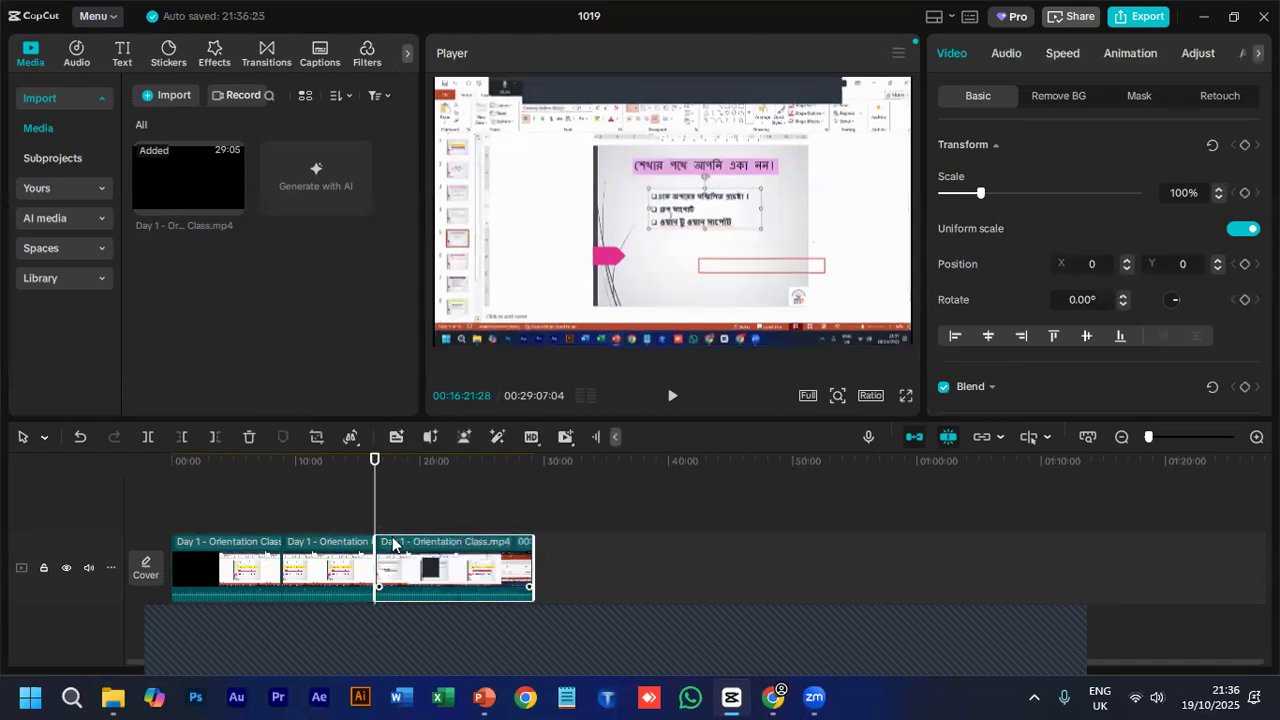
click(347, 430)
click(351, 436)
click(351, 437)
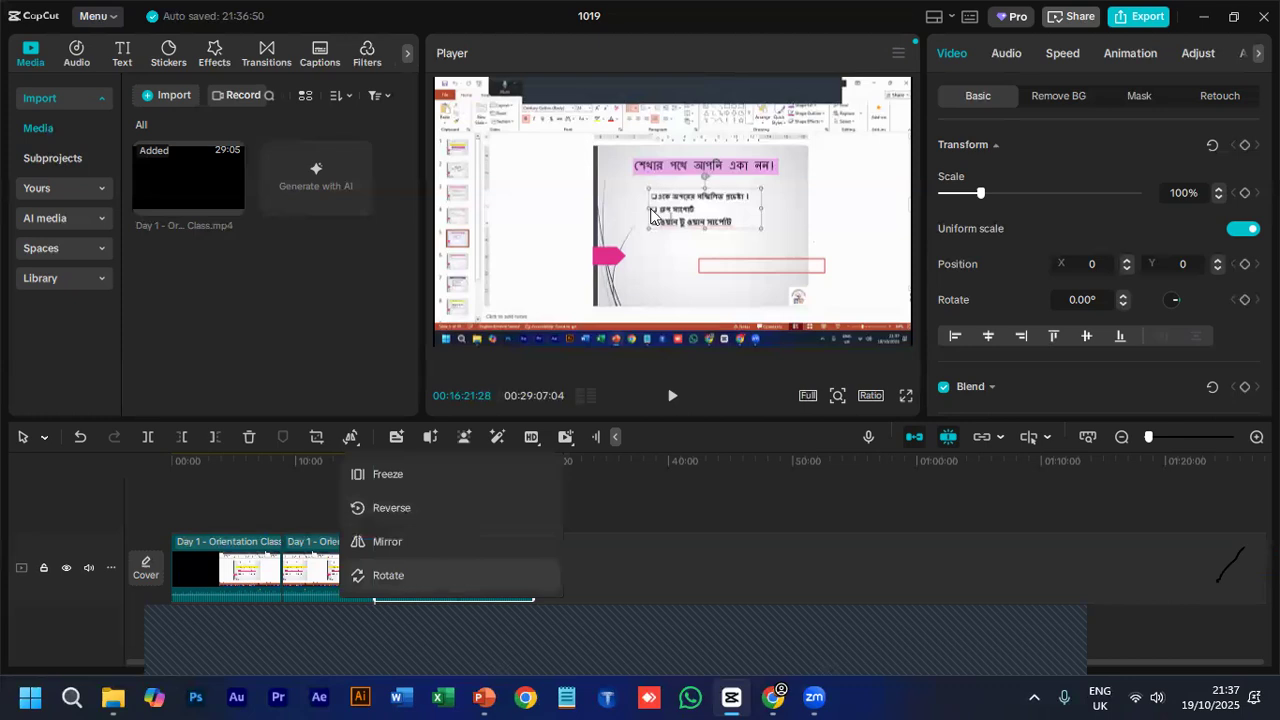
click(618, 283)
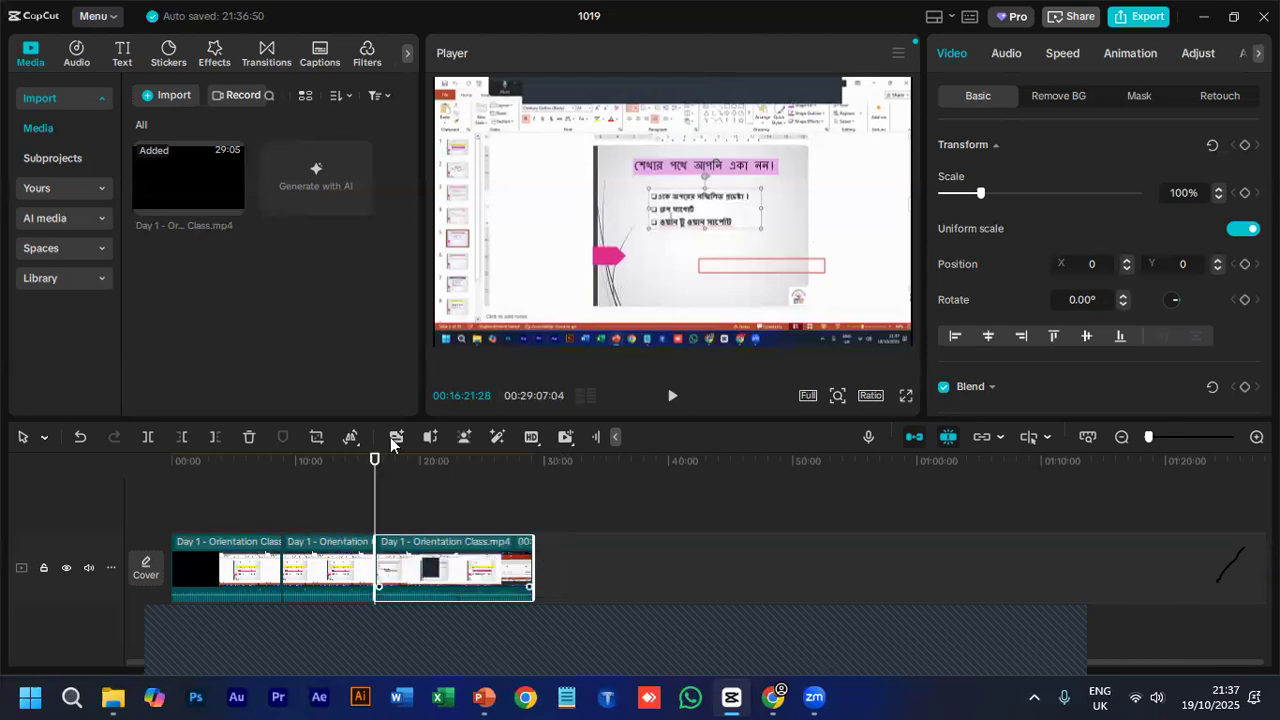
click(351, 437)
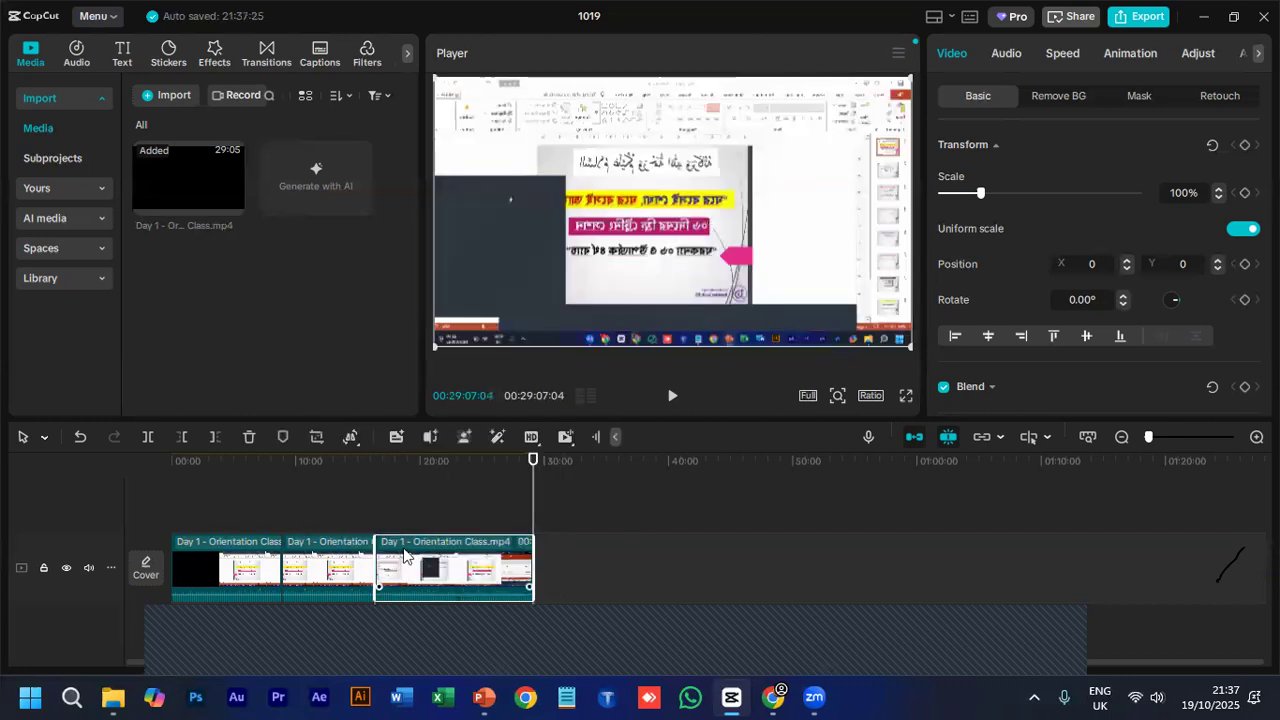
- Turn off auto snapping and try moving the last clip segment along and above the main track
click(950, 437)
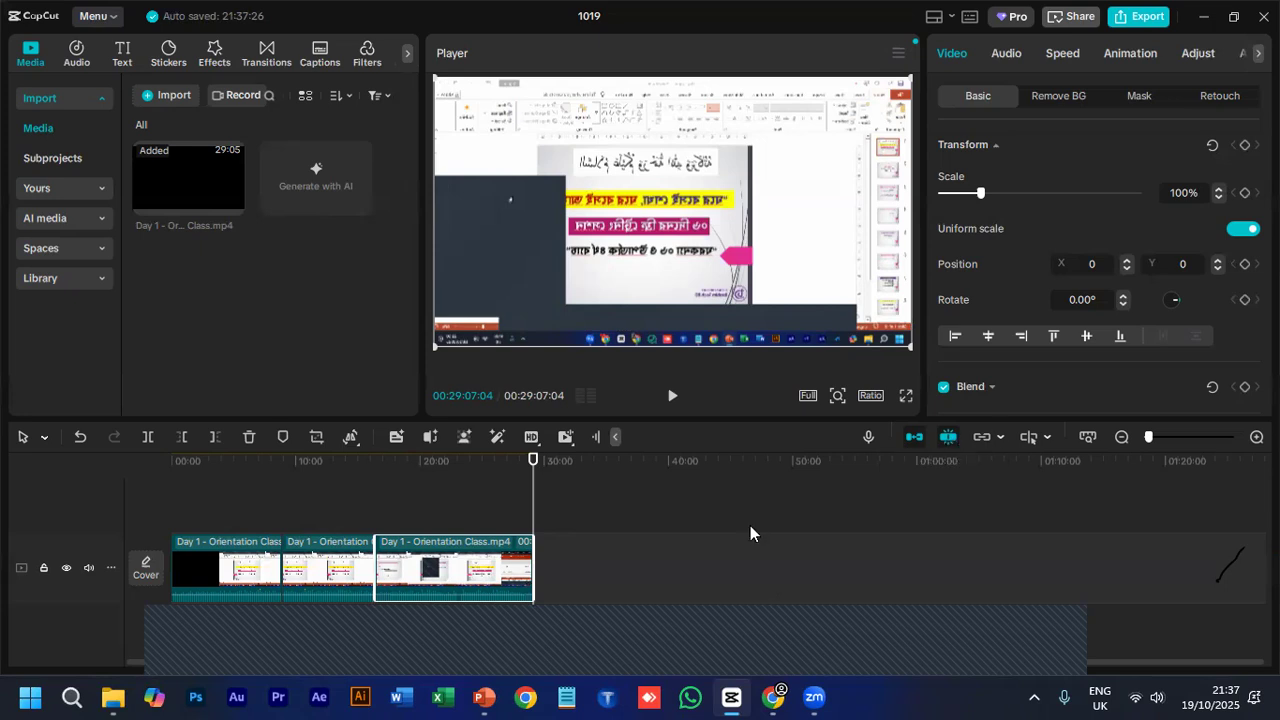
drag(475, 597, 577, 602)
drag(421, 583, 536, 566)
drag(690, 546, 475, 591)
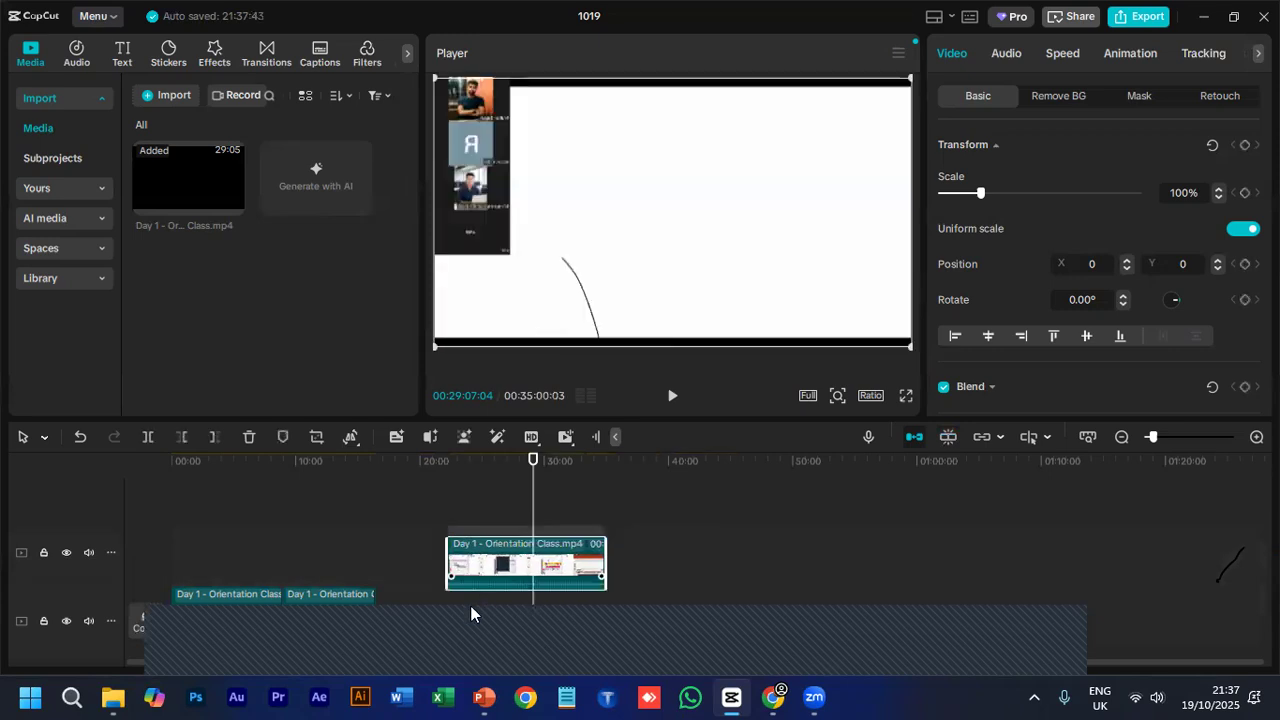
- Turn off the main track magnet and reposition the last segment on the main track, leaving a gap after the preceding clip
click(915, 438)
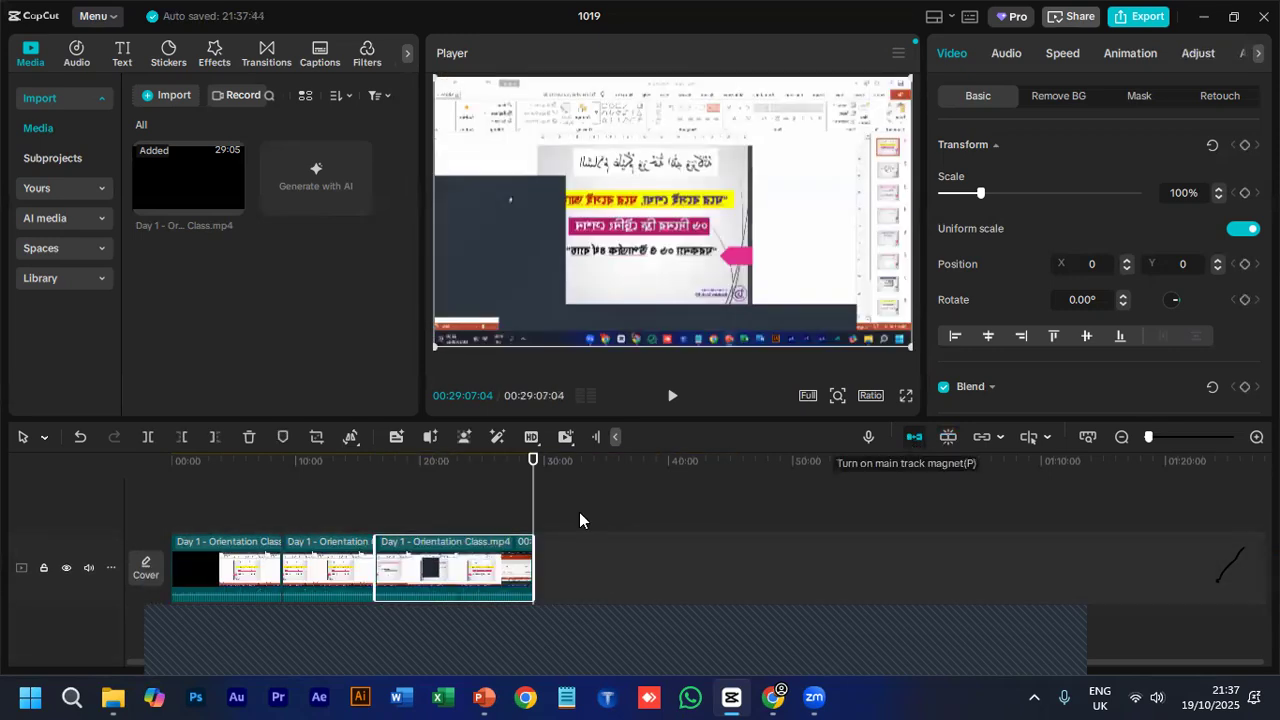
drag(400, 575, 526, 572)
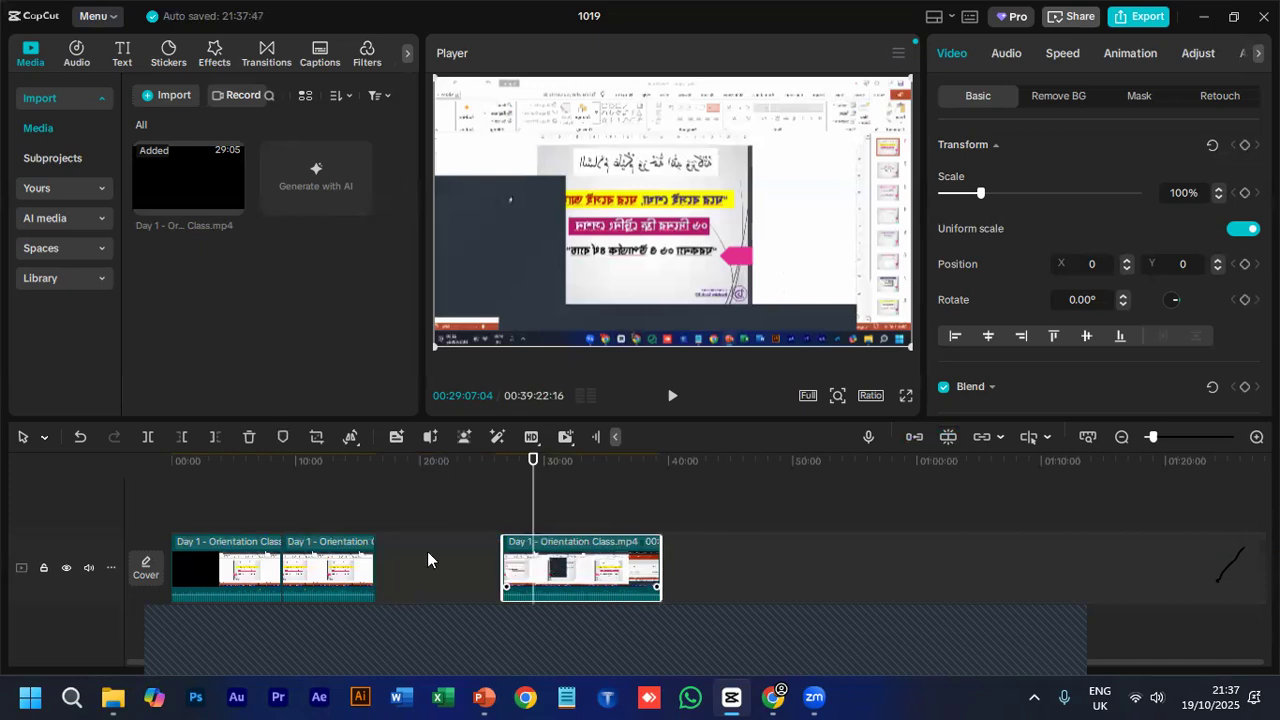
click(913, 438)
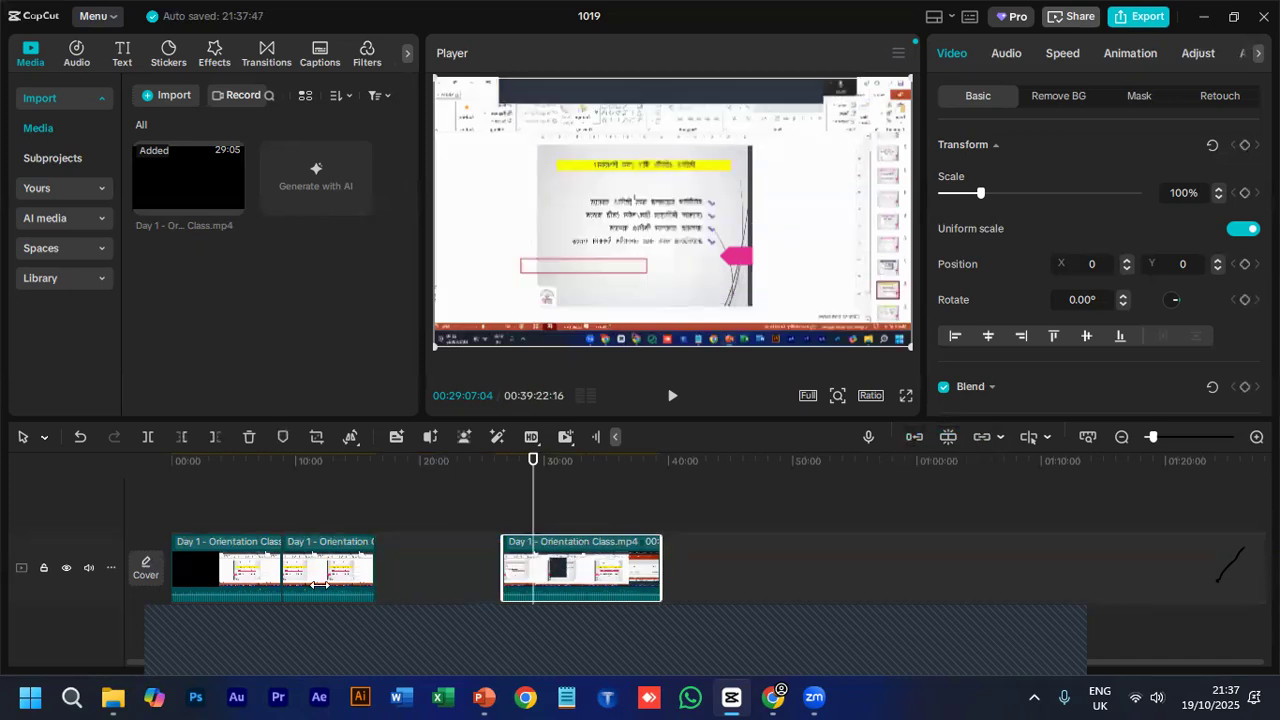
drag(596, 566, 518, 552)
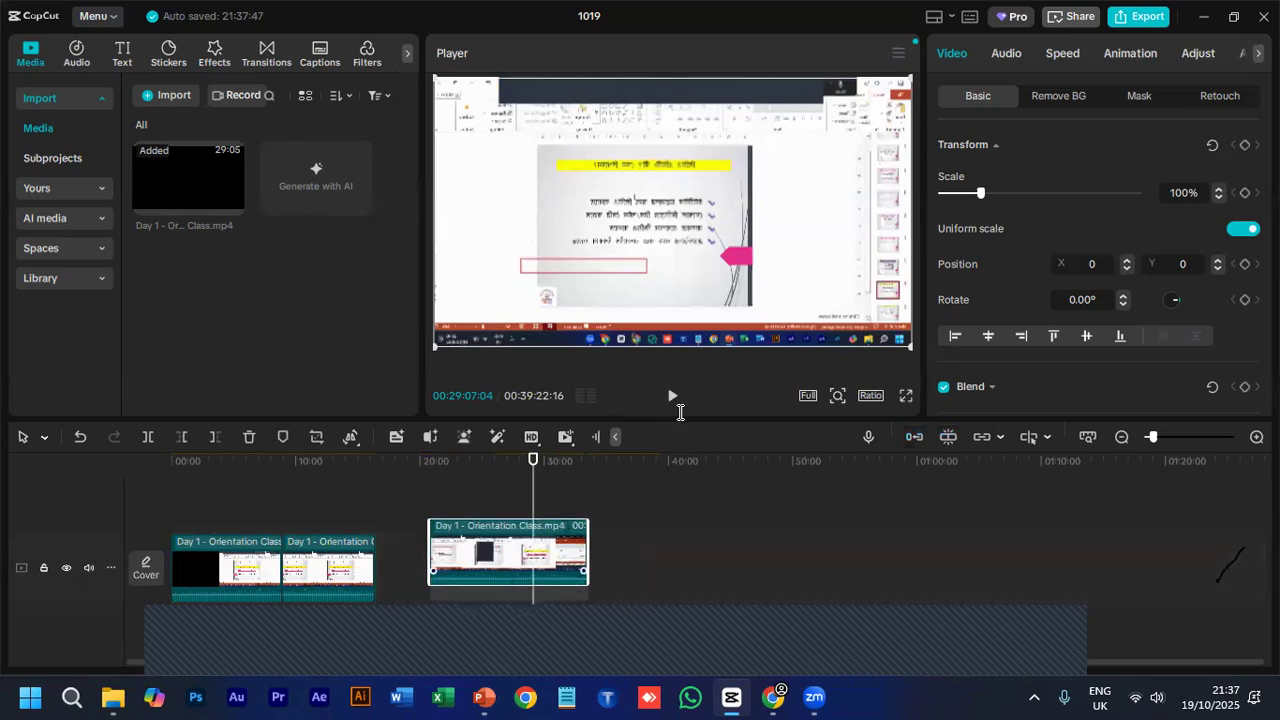
- Check the class topics slide in PowerPoint, return to CapCut, and cut off the last clip's part after 00:29:07:04 by splitting and deleting it
key(alt+Tab)
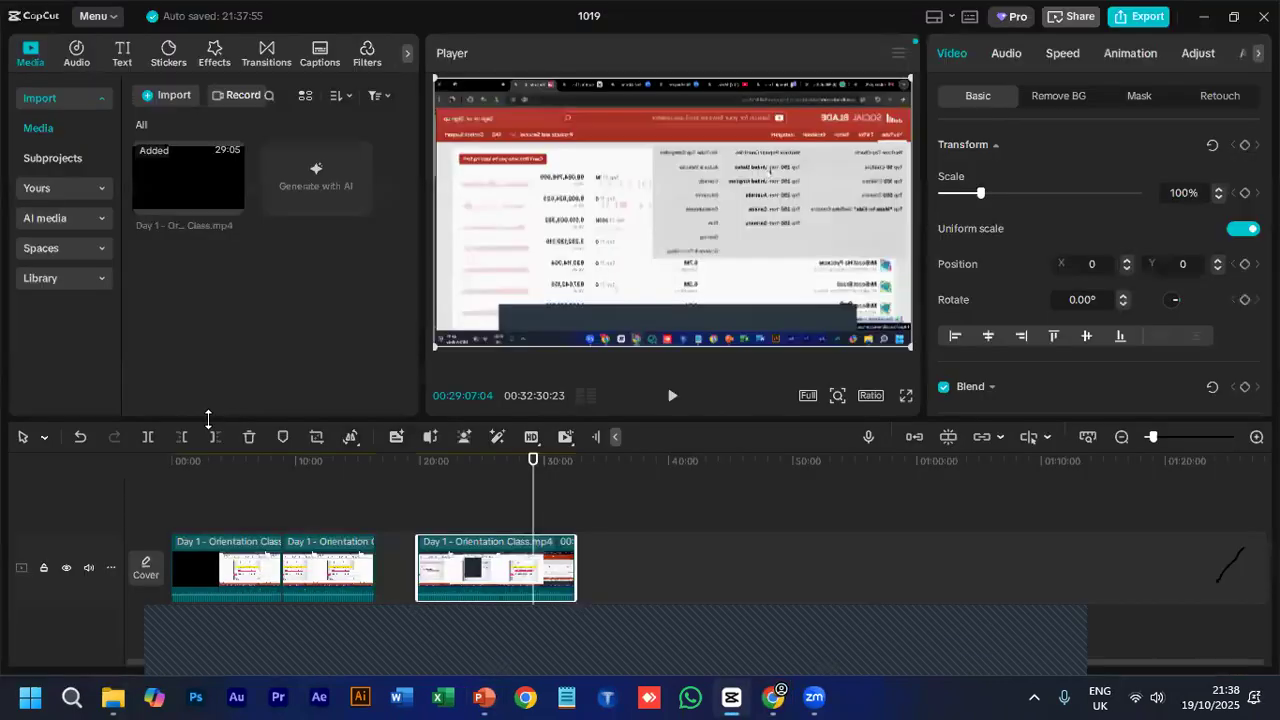
key(alt+Tab)
click(148, 438)
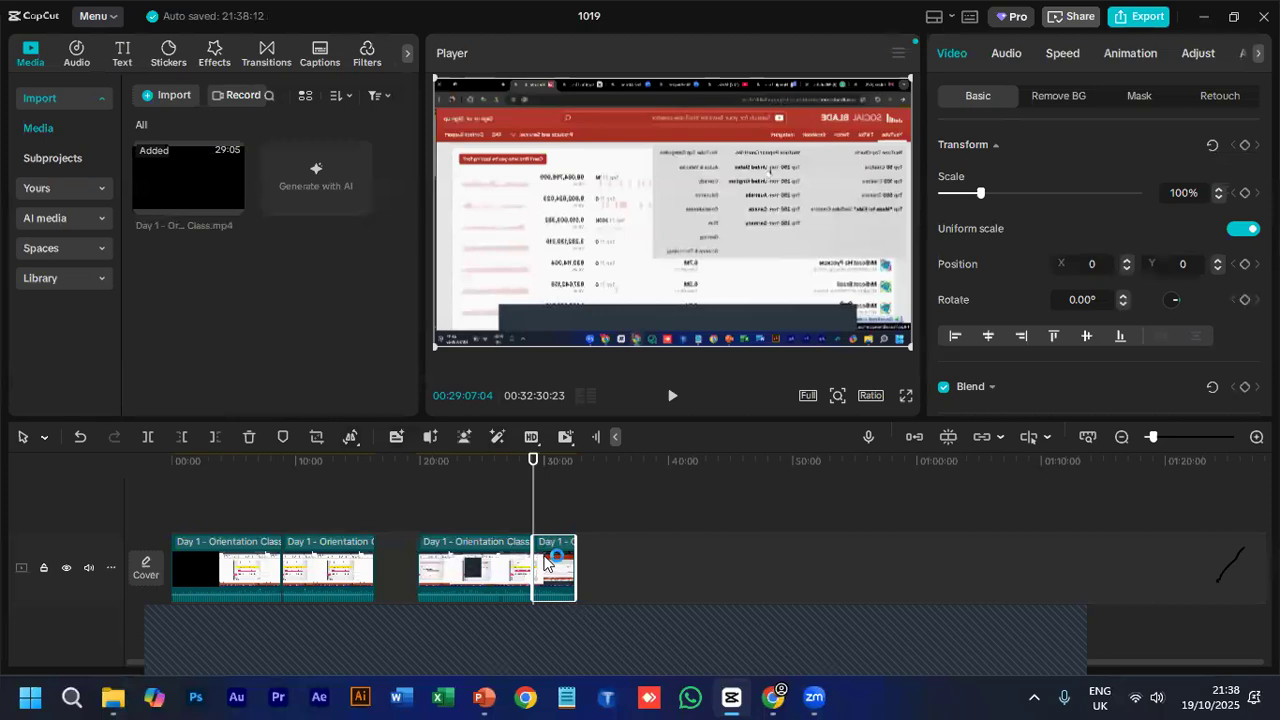
click(249, 437)
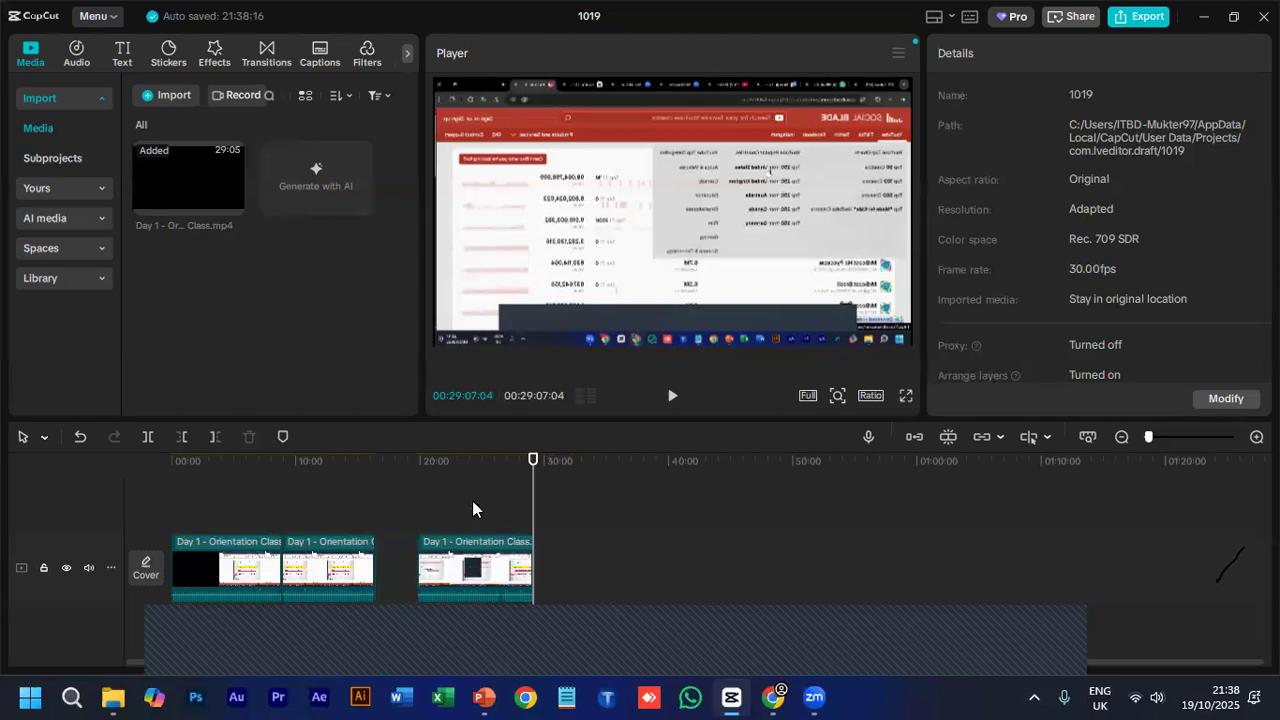
- Move the second clip segment onto a new track above the main track, checking the topics slide in PowerPoint along the way
click(478, 467)
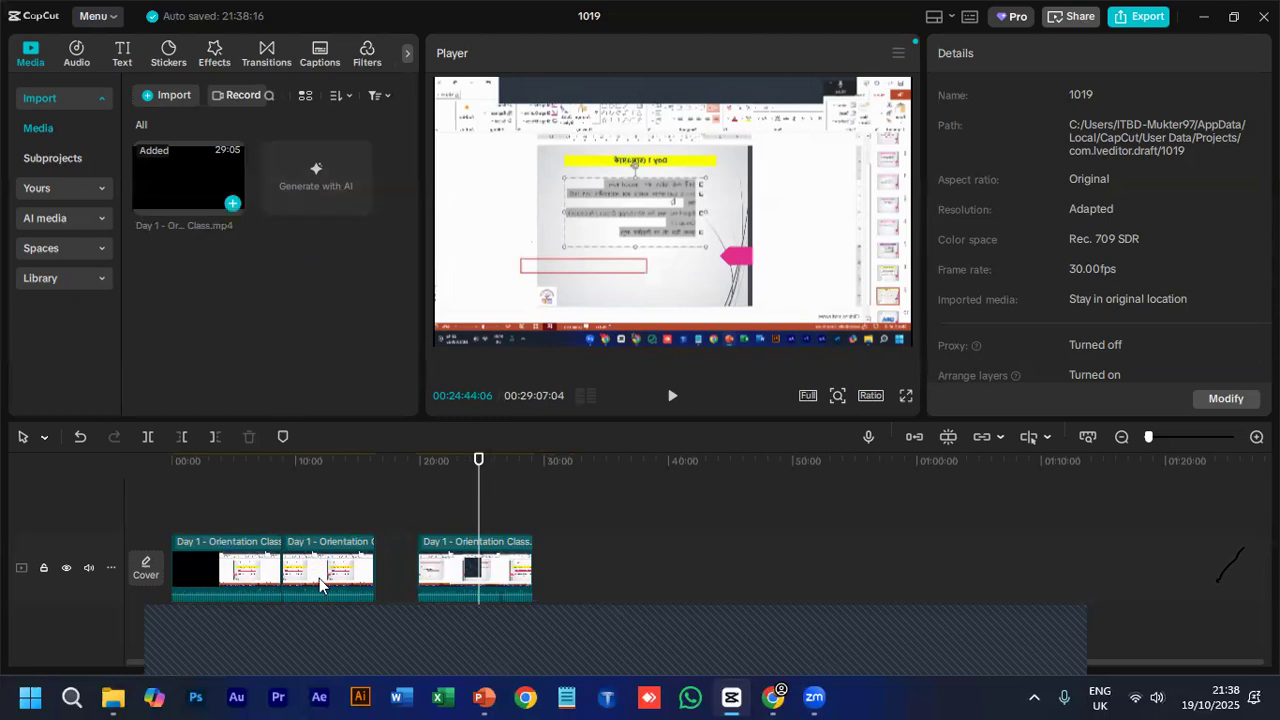
mouse_move(348, 556)
mouse_down()
mouse_move(352, 545)
mouse_move(349, 581)
mouse_move(350, 549)
mouse_up()
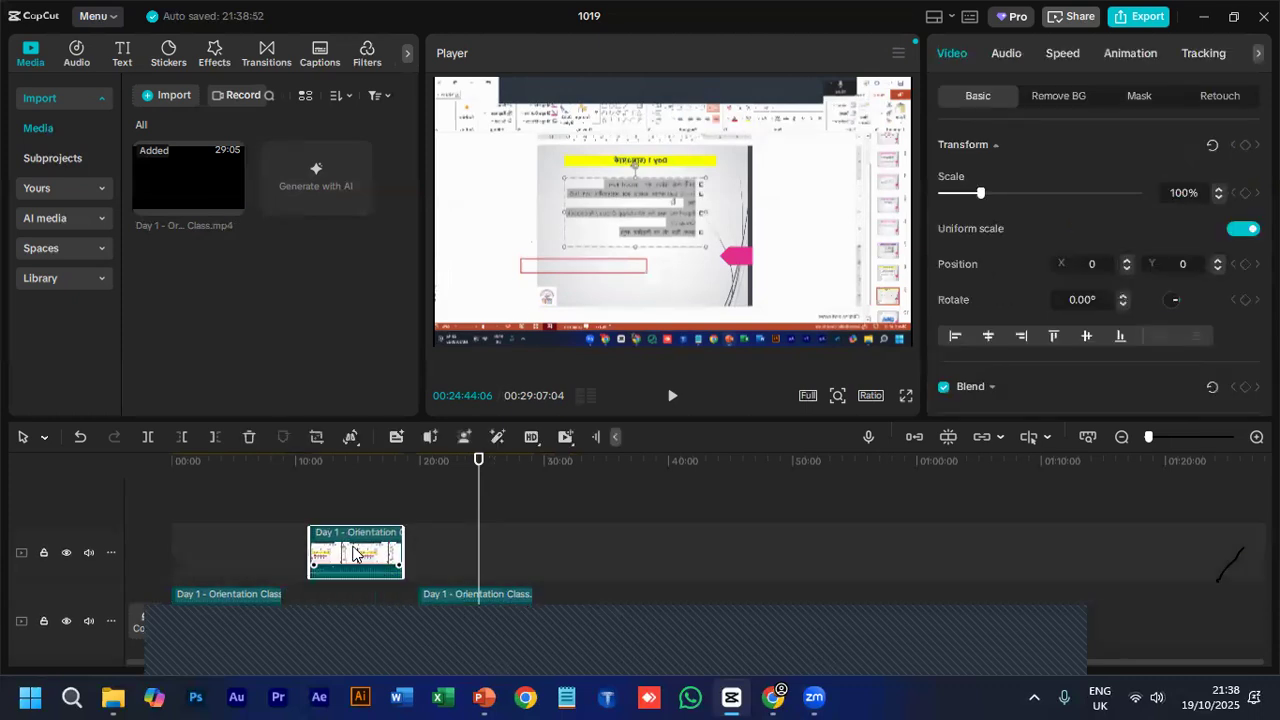
click(471, 697)
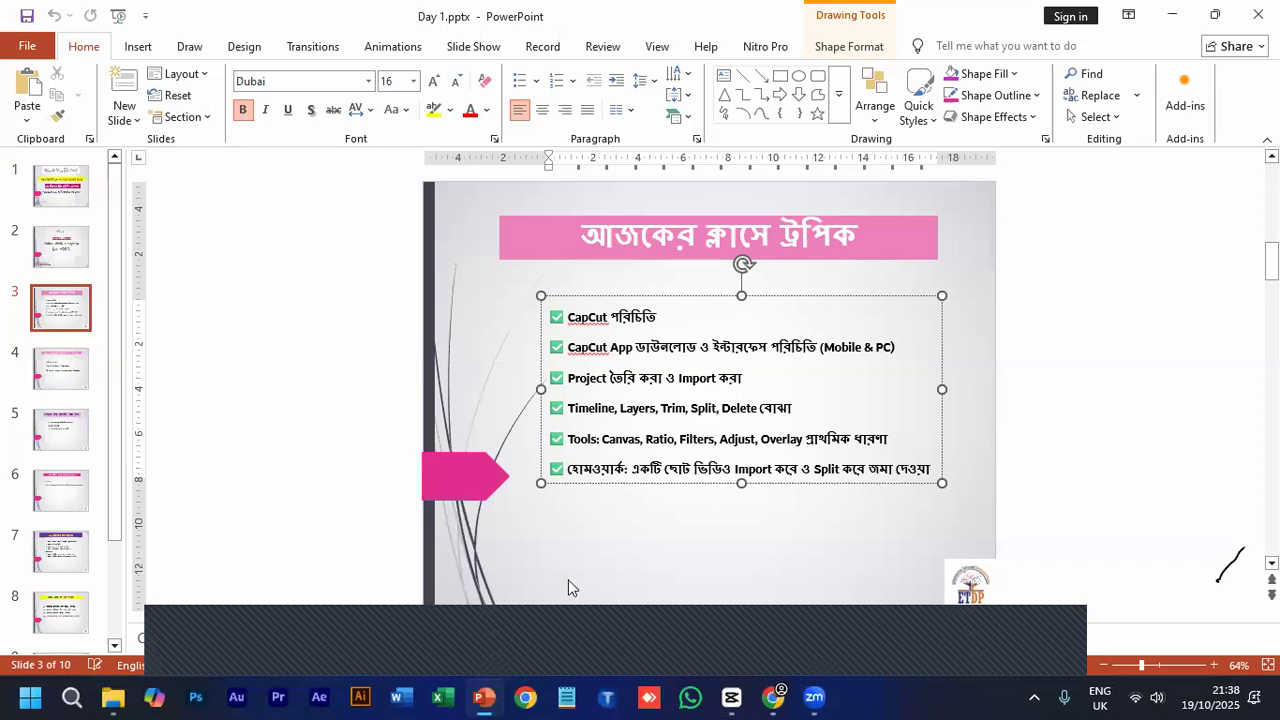
click(729, 694)
mouse_move(380, 556)
mouse_down()
mouse_move(361, 582)
mouse_move(364, 547)
mouse_up()
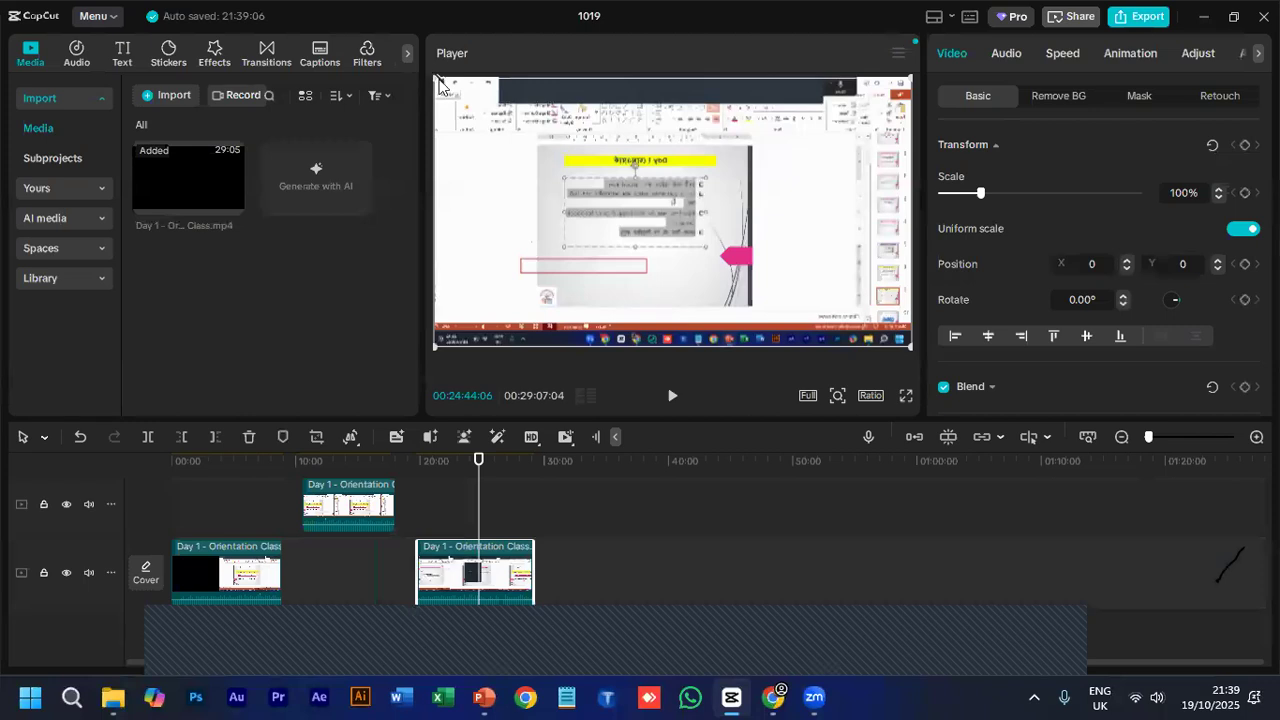
- Enlarge the last main-track clip to 104% in the player and view the project's aspect ratio options, keeping Original
drag(438, 76, 431, 72)
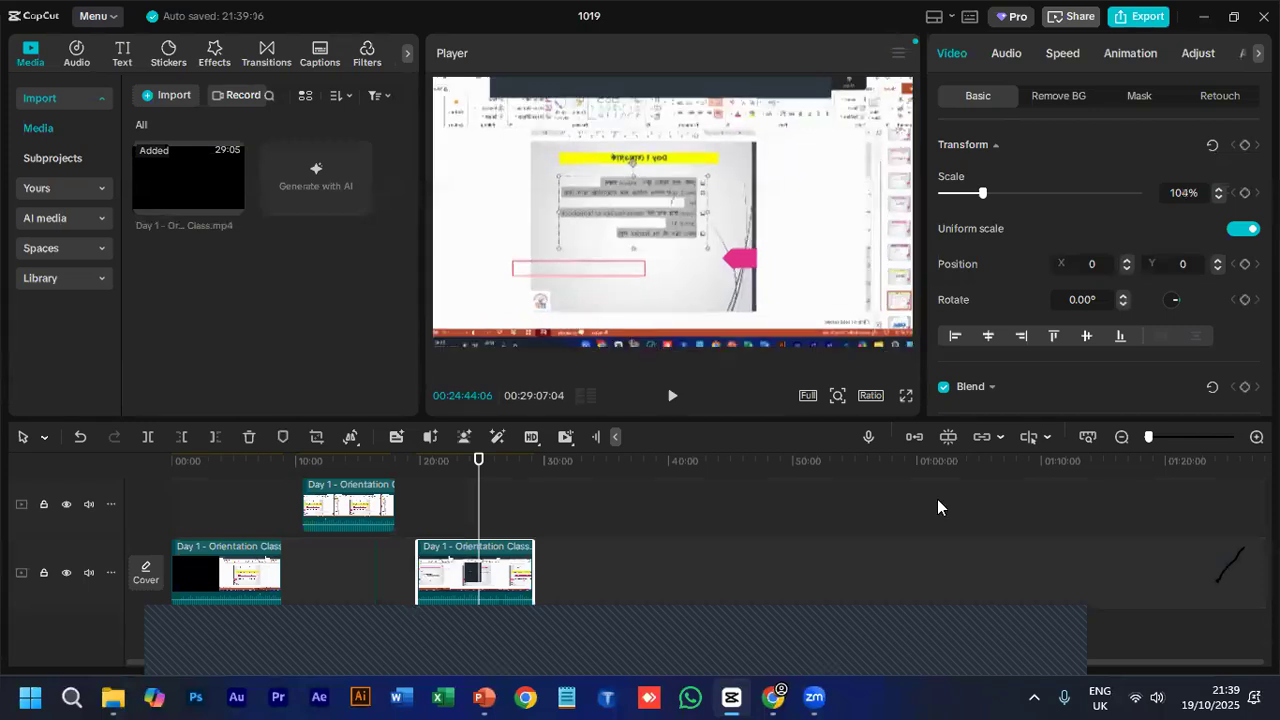
click(868, 394)
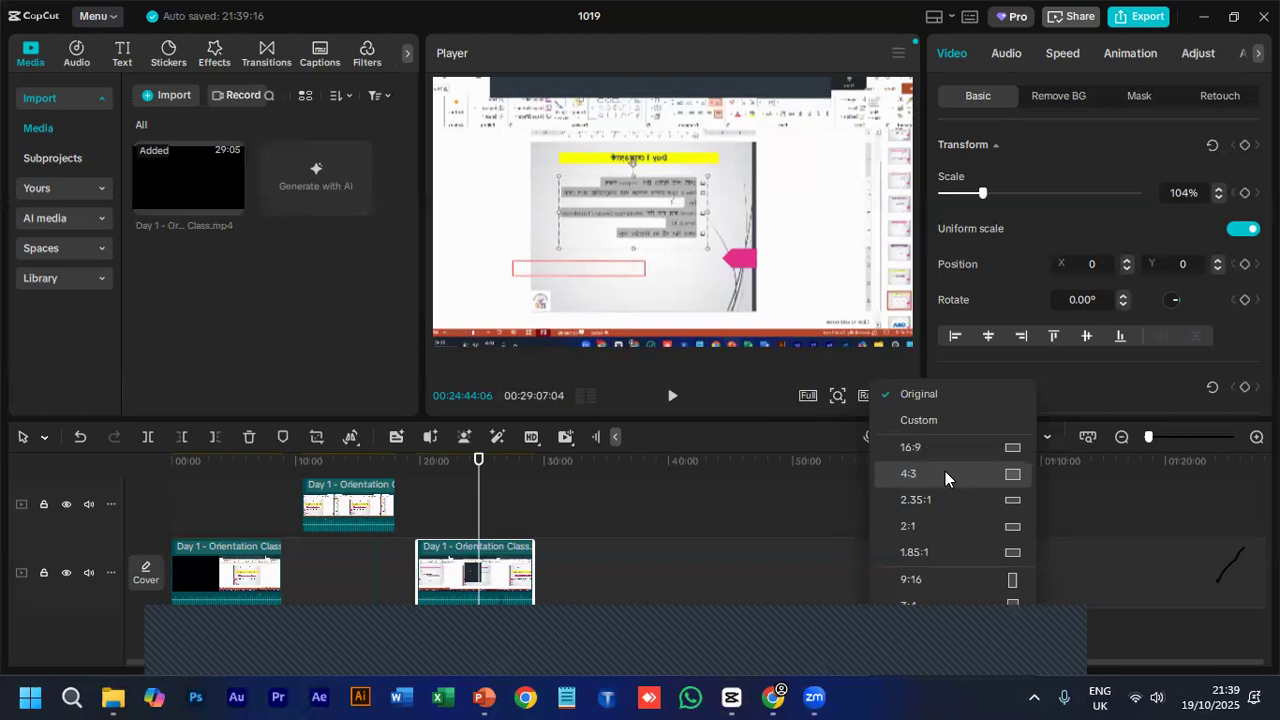
click(803, 475)
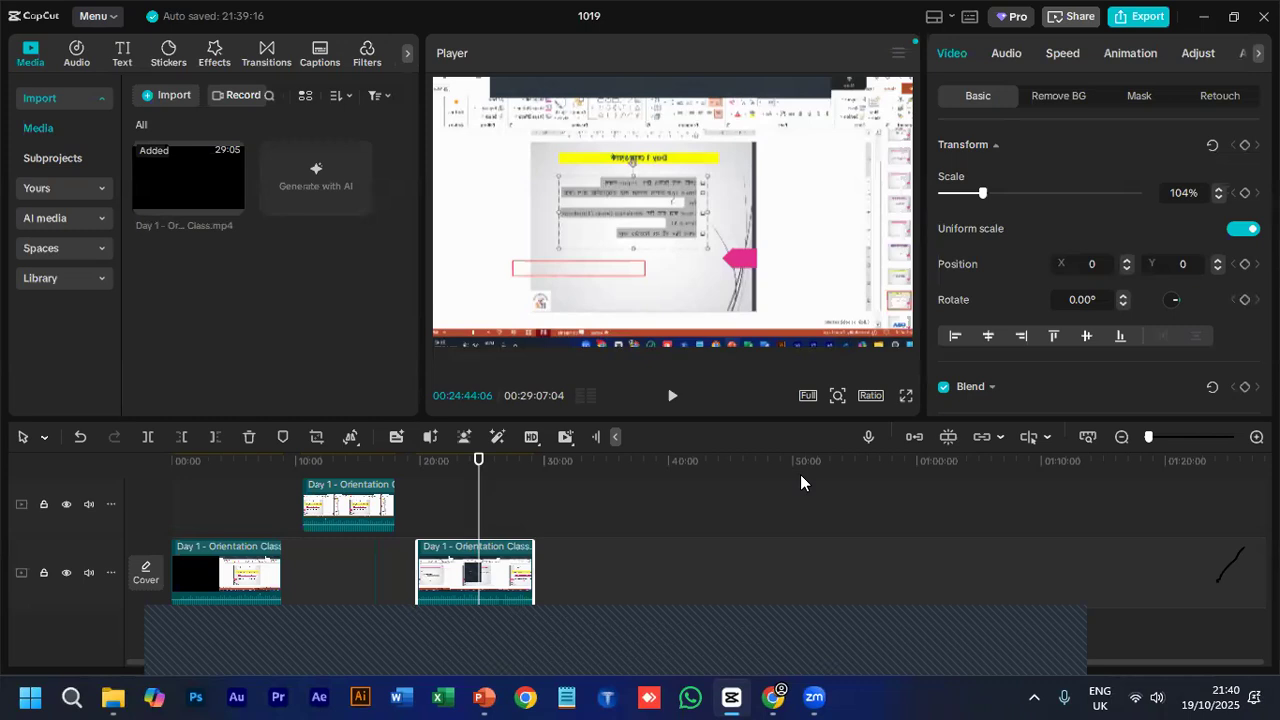
click(871, 396)
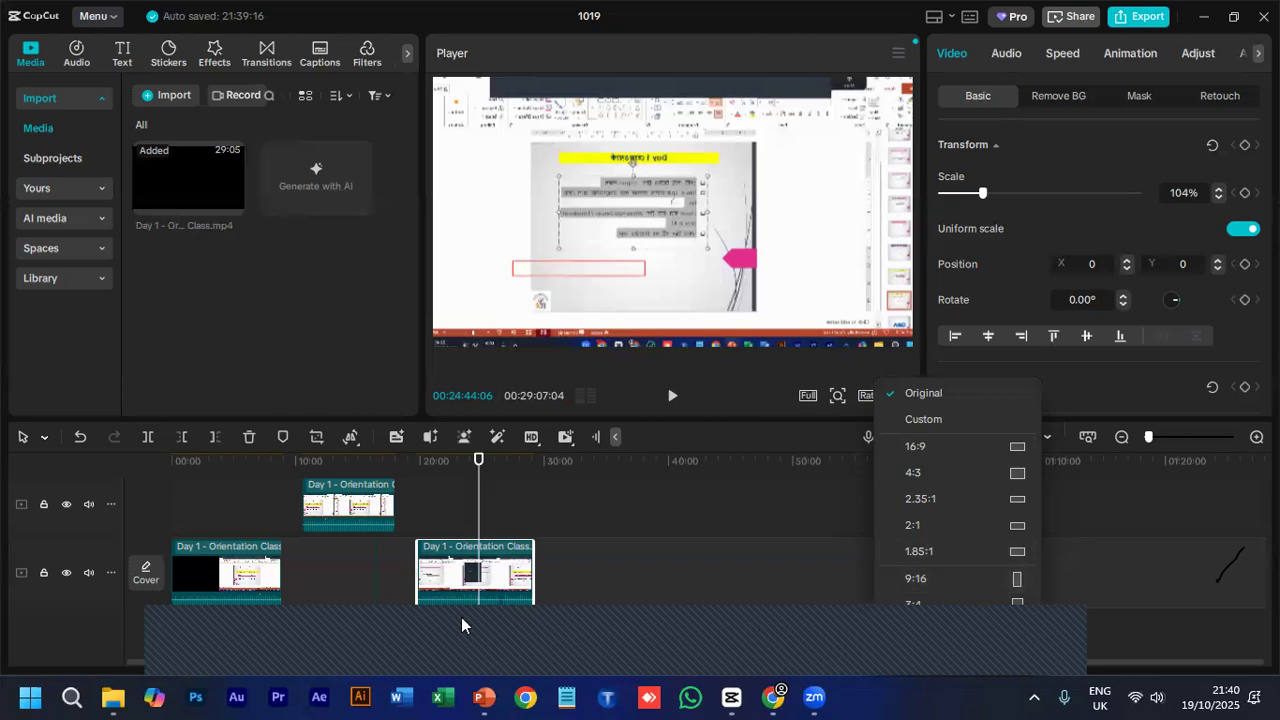
click(873, 397)
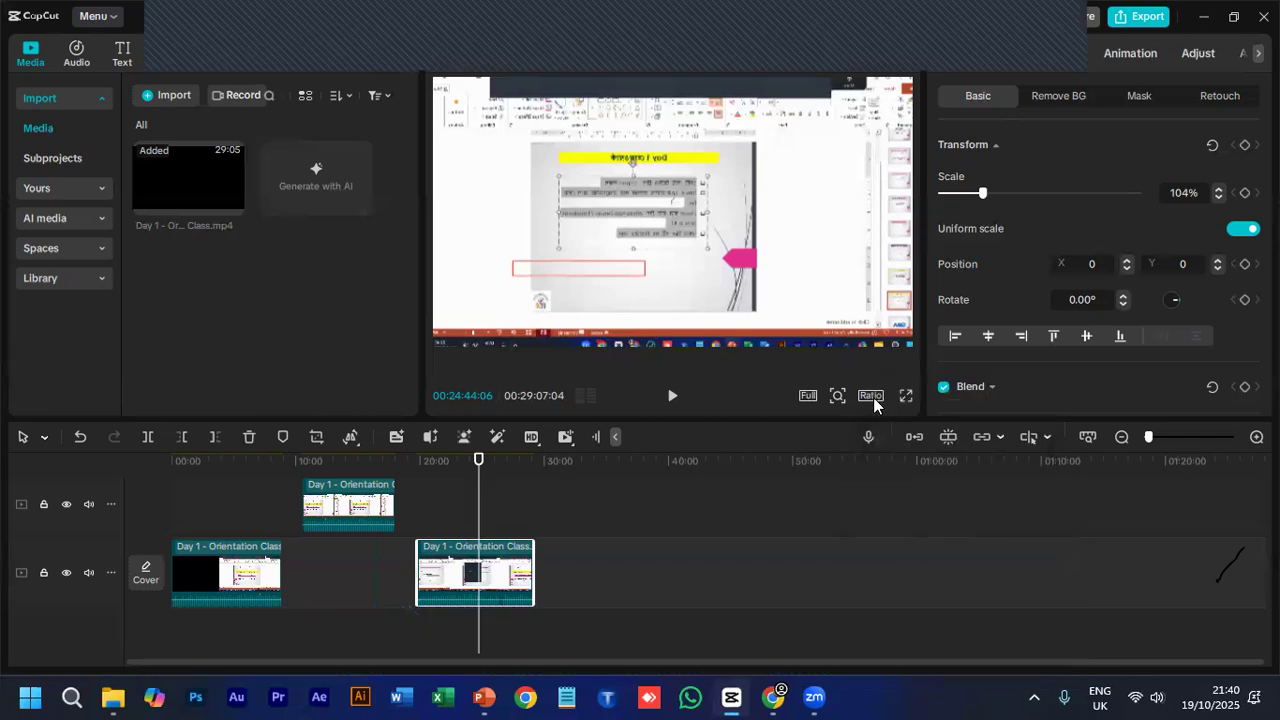
click(873, 397)
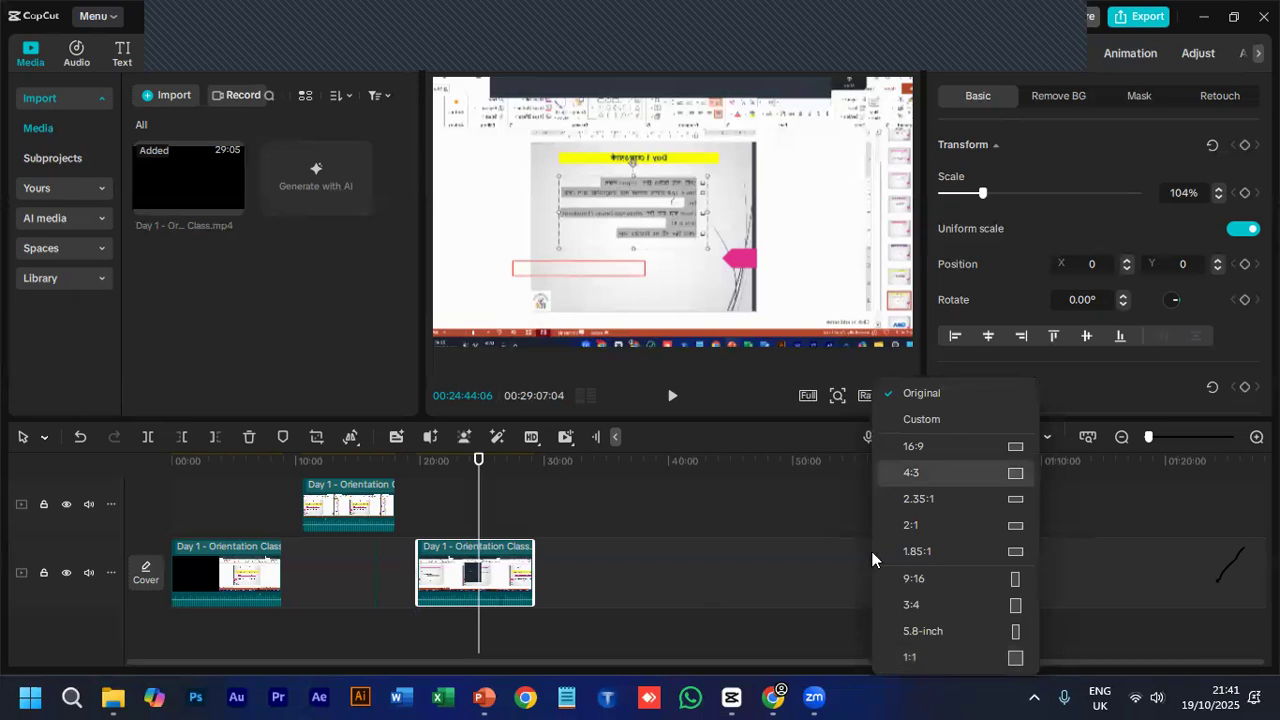
click(808, 501)
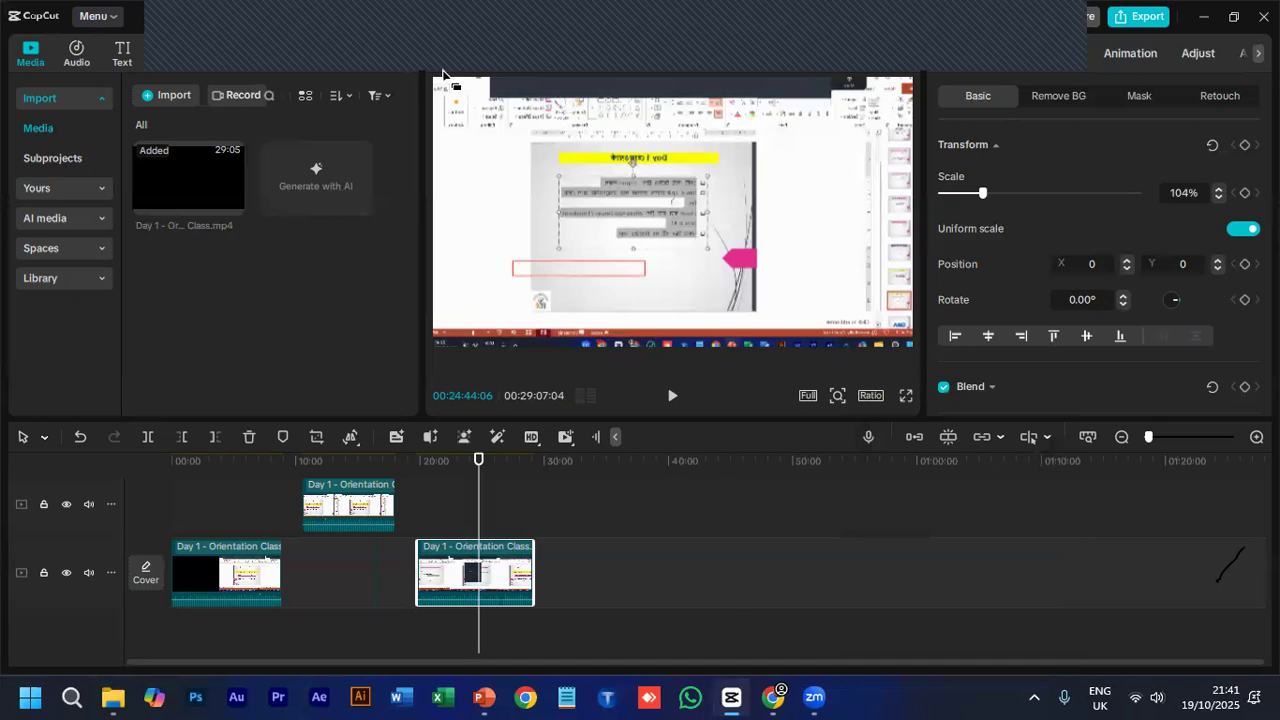
- Play the timeline from about 00:22:15:00
click(447, 462)
click(672, 396)
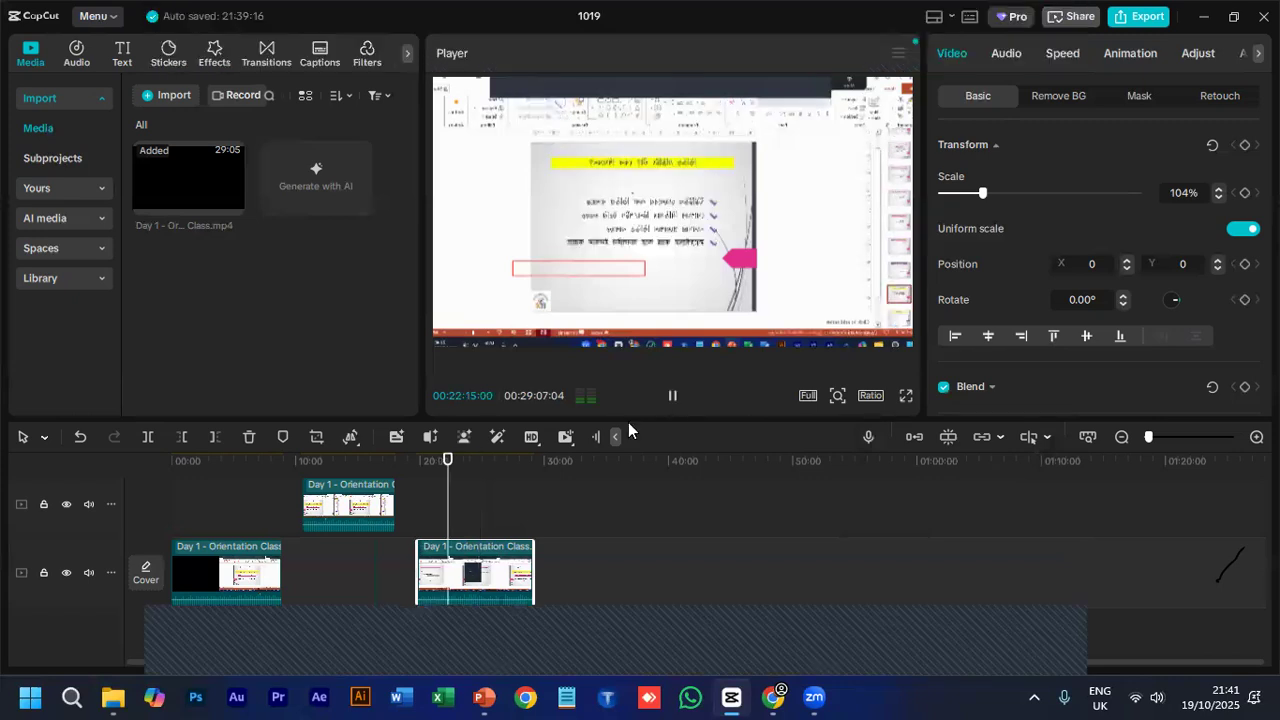
- Stop playback, switch the computer's sound output to Speakers (2- USB Audio Device), and test-play the timeline from 00:21:07:00
key(space)
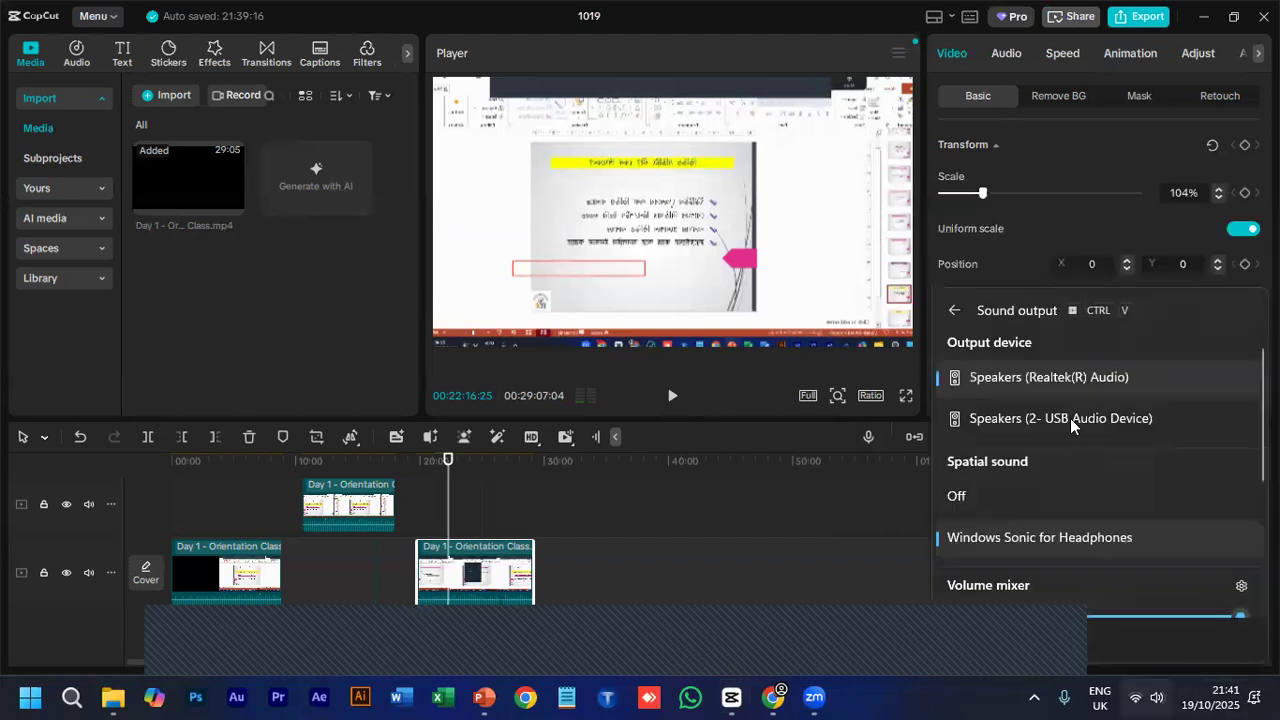
click(1071, 419)
click(698, 483)
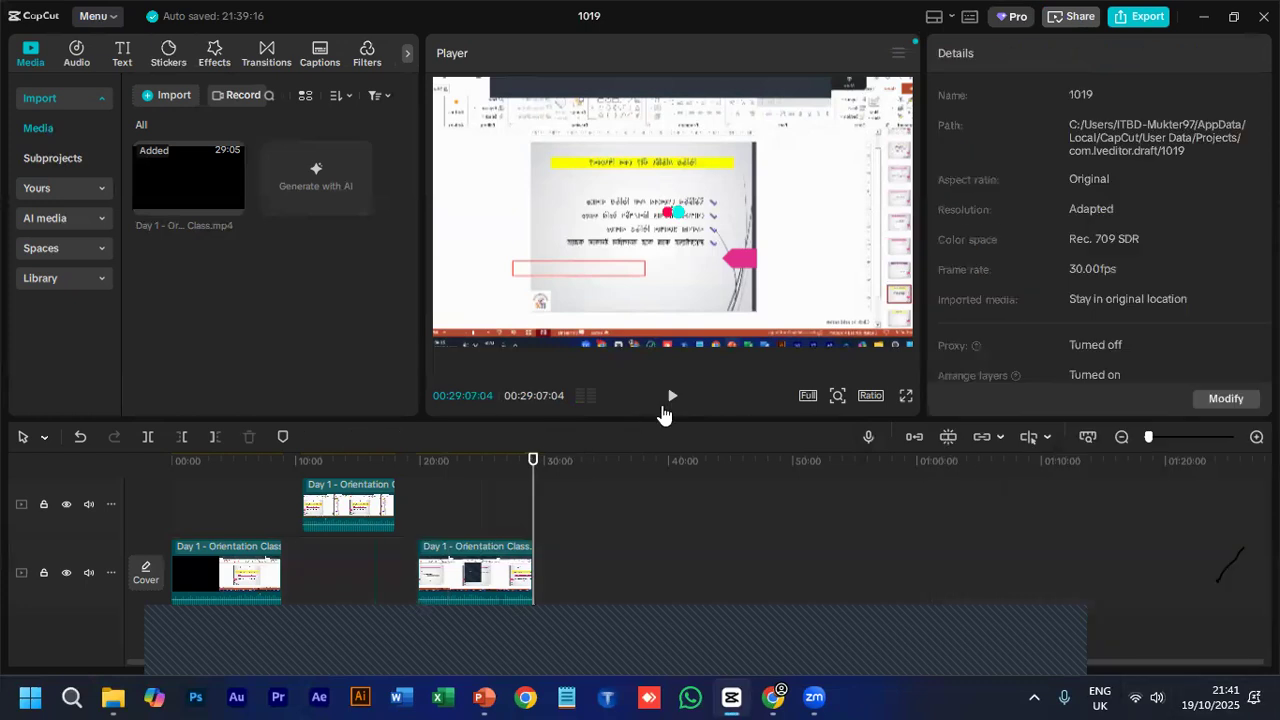
click(433, 470)
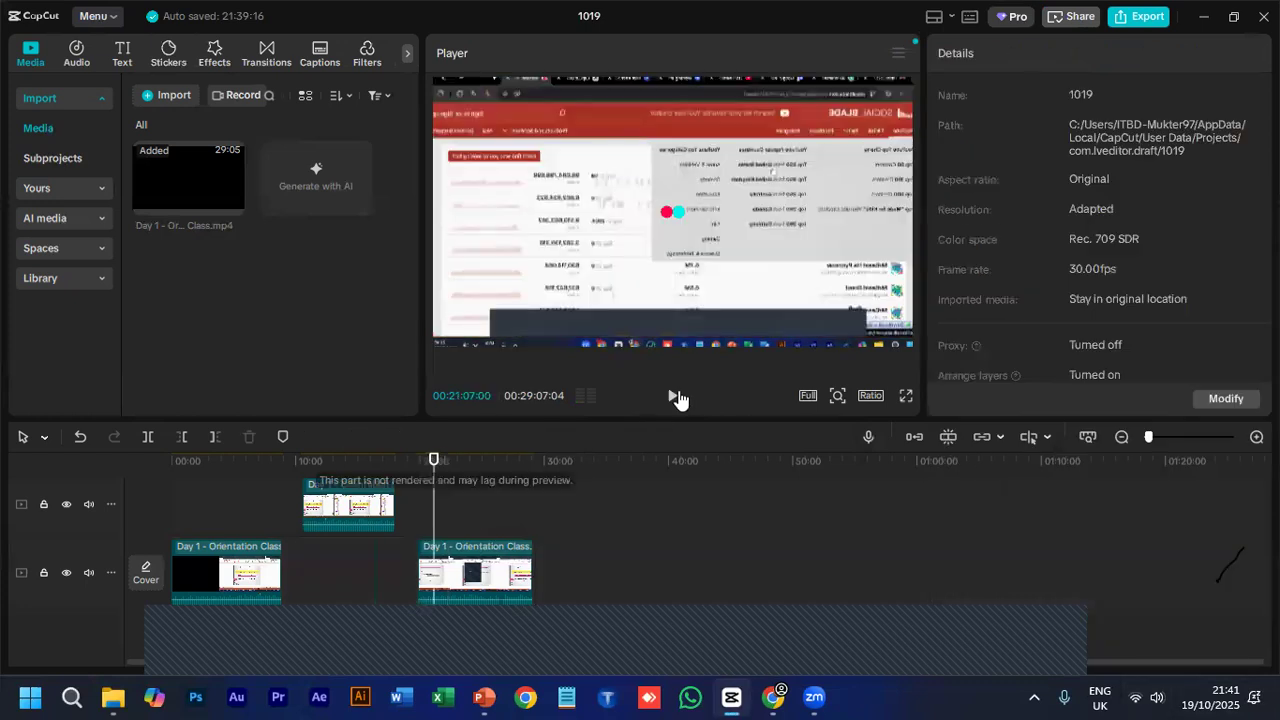
click(673, 397)
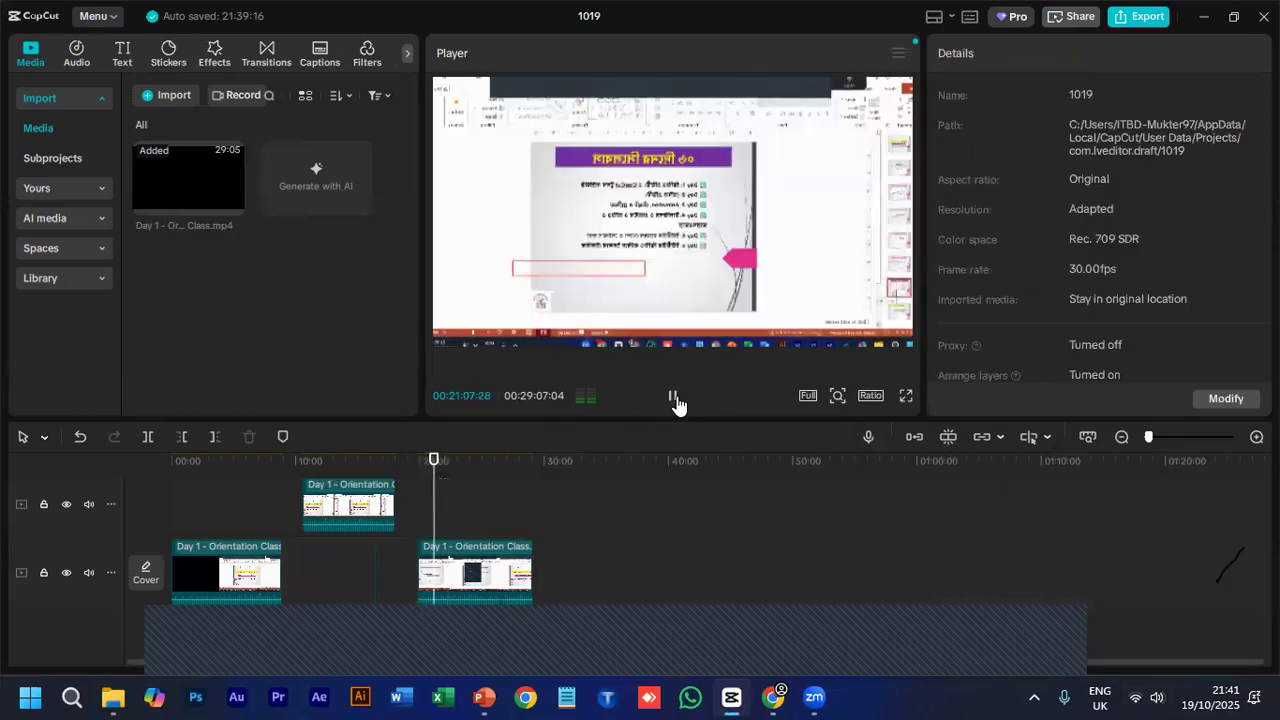
click(674, 398)
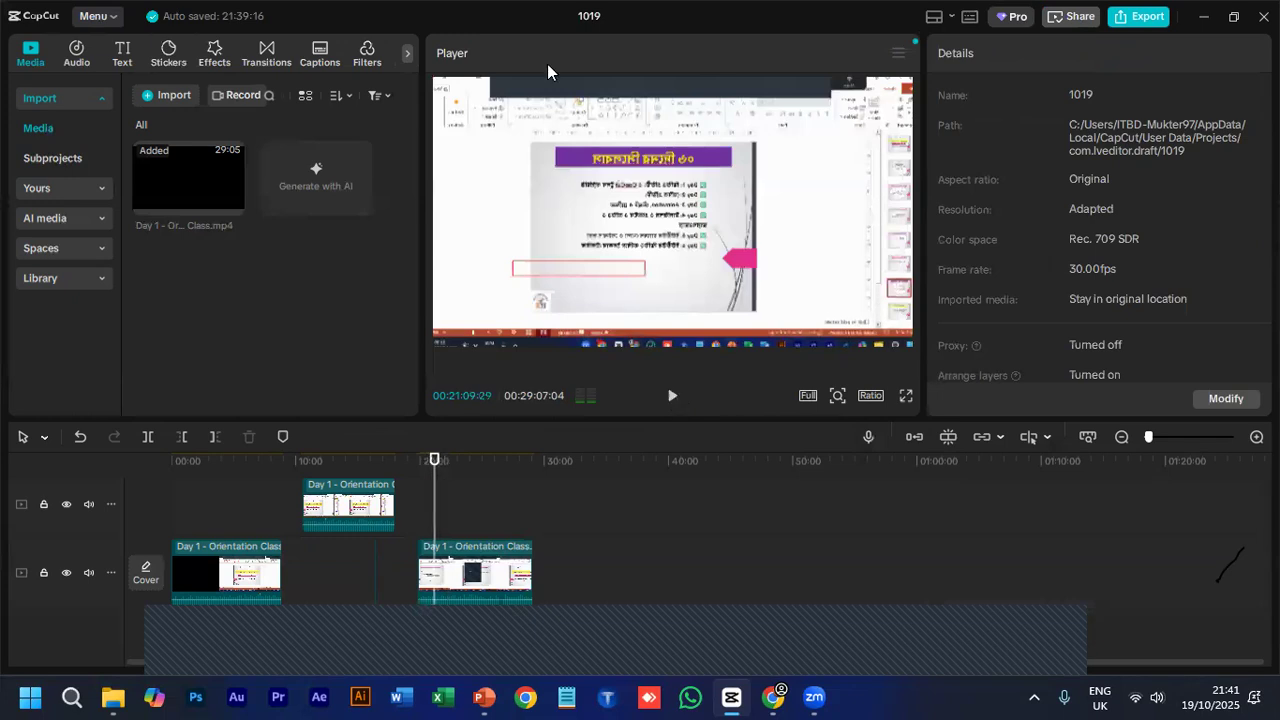
- Look through the categories of the stock media library
click(101, 274)
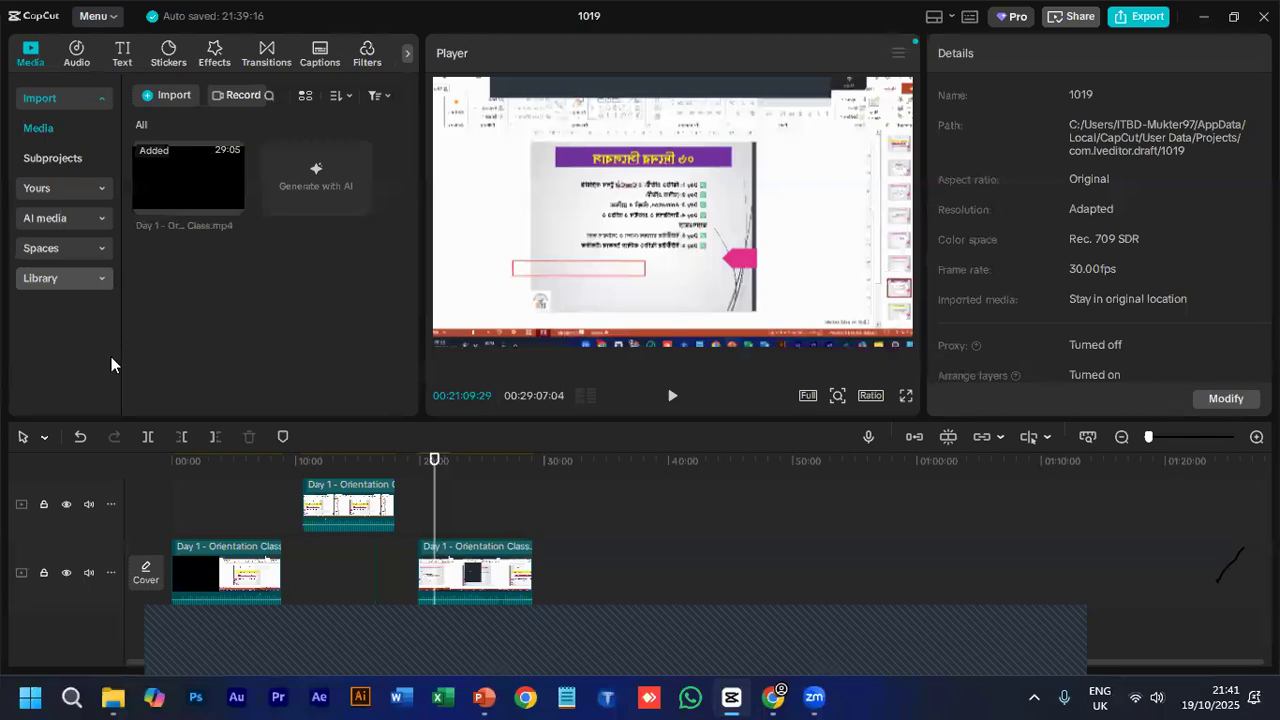
scroll(43, 306, down, 2)
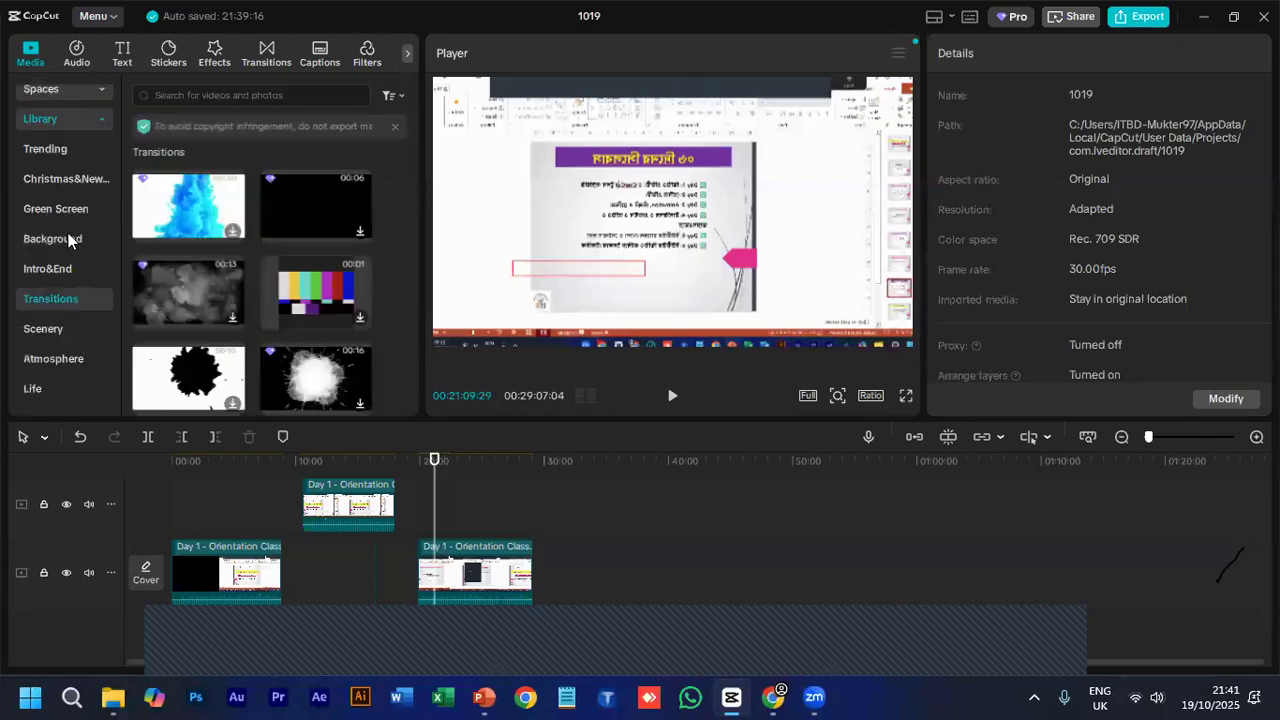
scroll(77, 300, up, 2)
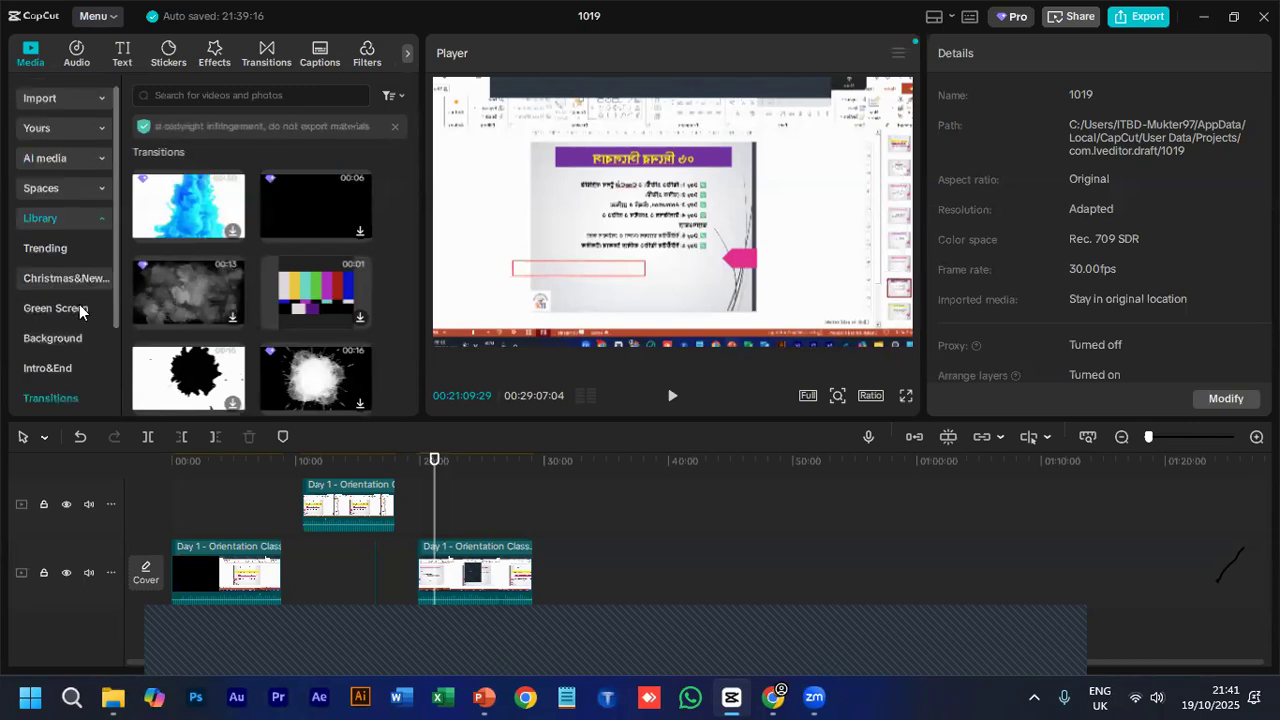
scroll(78, 330, down, 2)
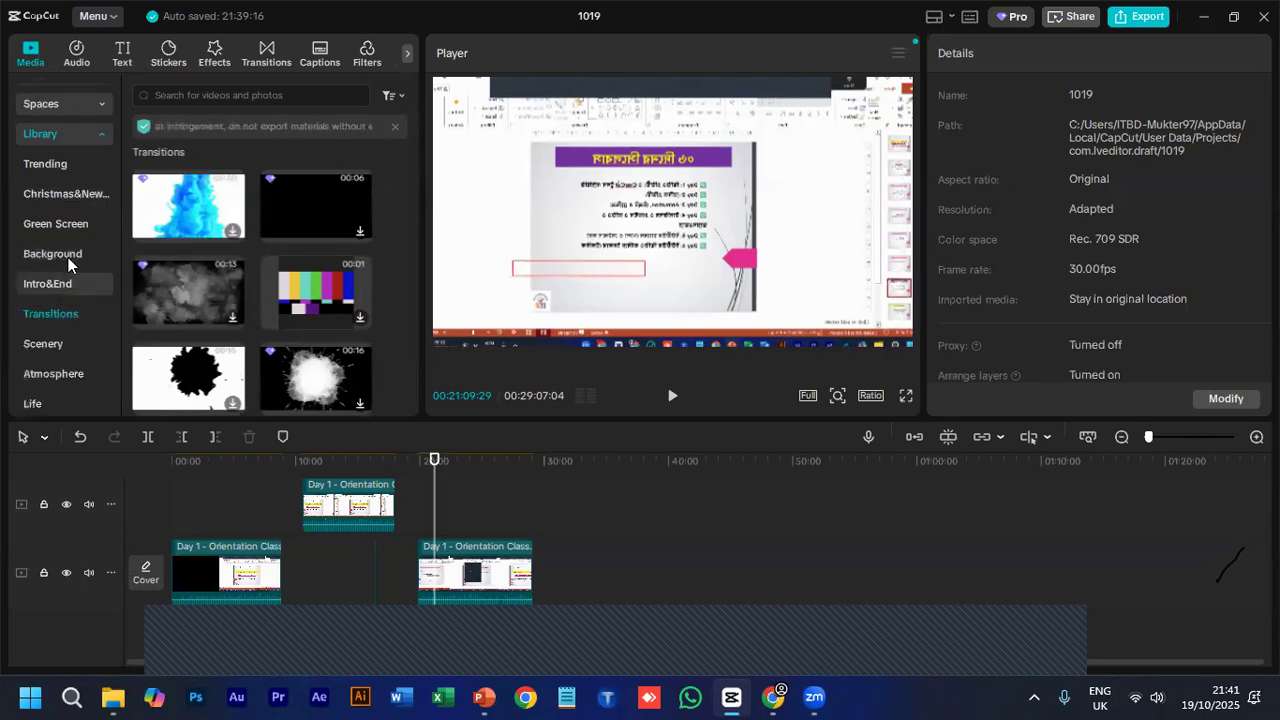
scroll(68, 258, up, 1)
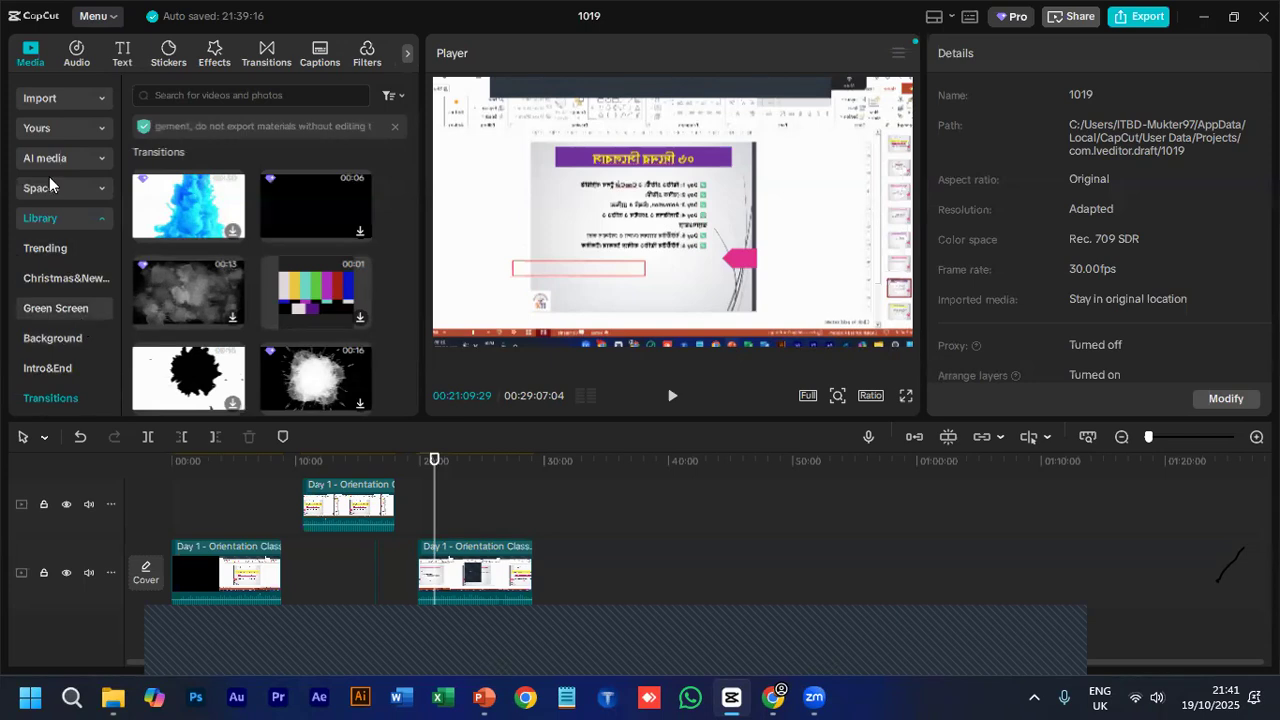
scroll(49, 186, down, 1)
click(40, 140)
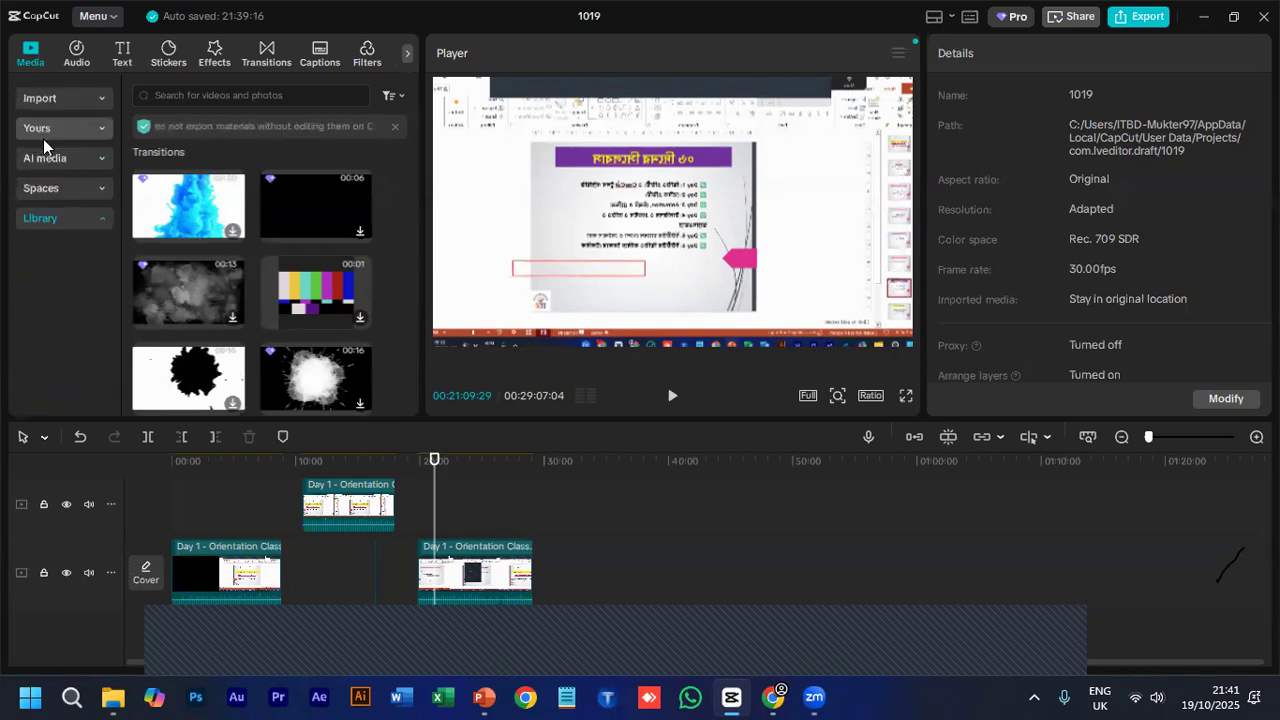
click(53, 218)
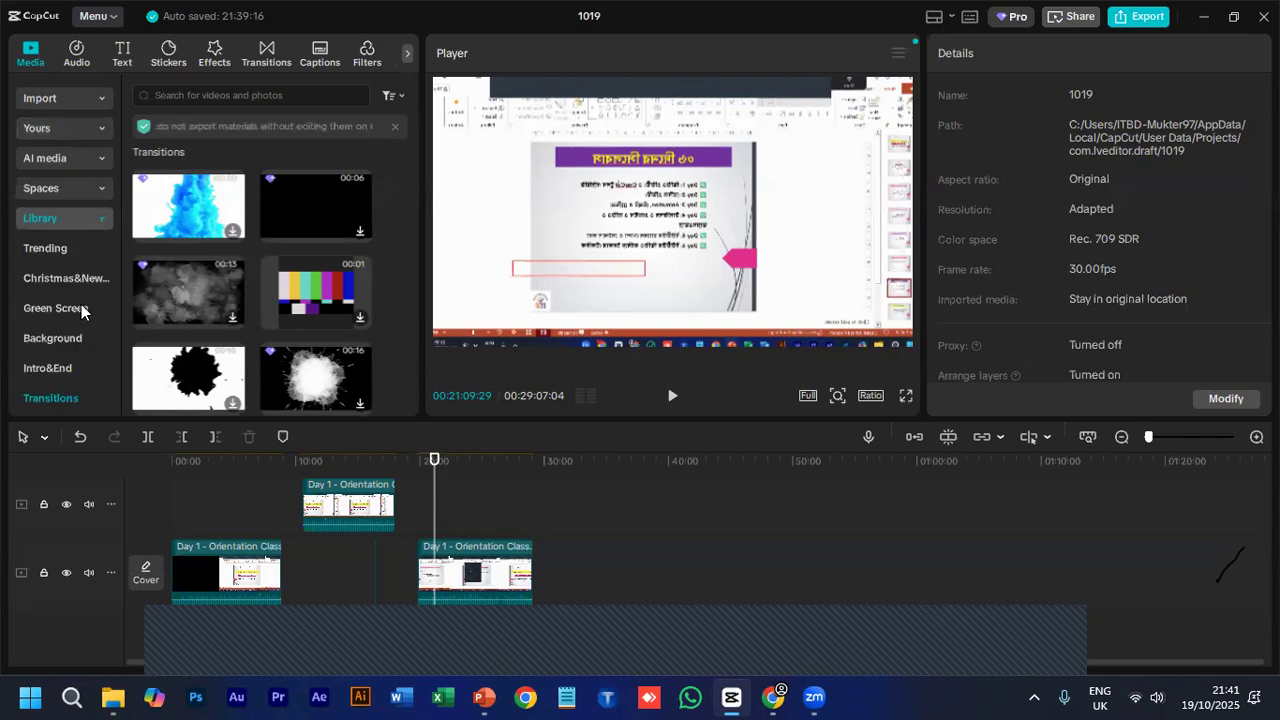
- Add the Overlay lights clip from the library's Background category to the track above the last main-track clip
click(51, 338)
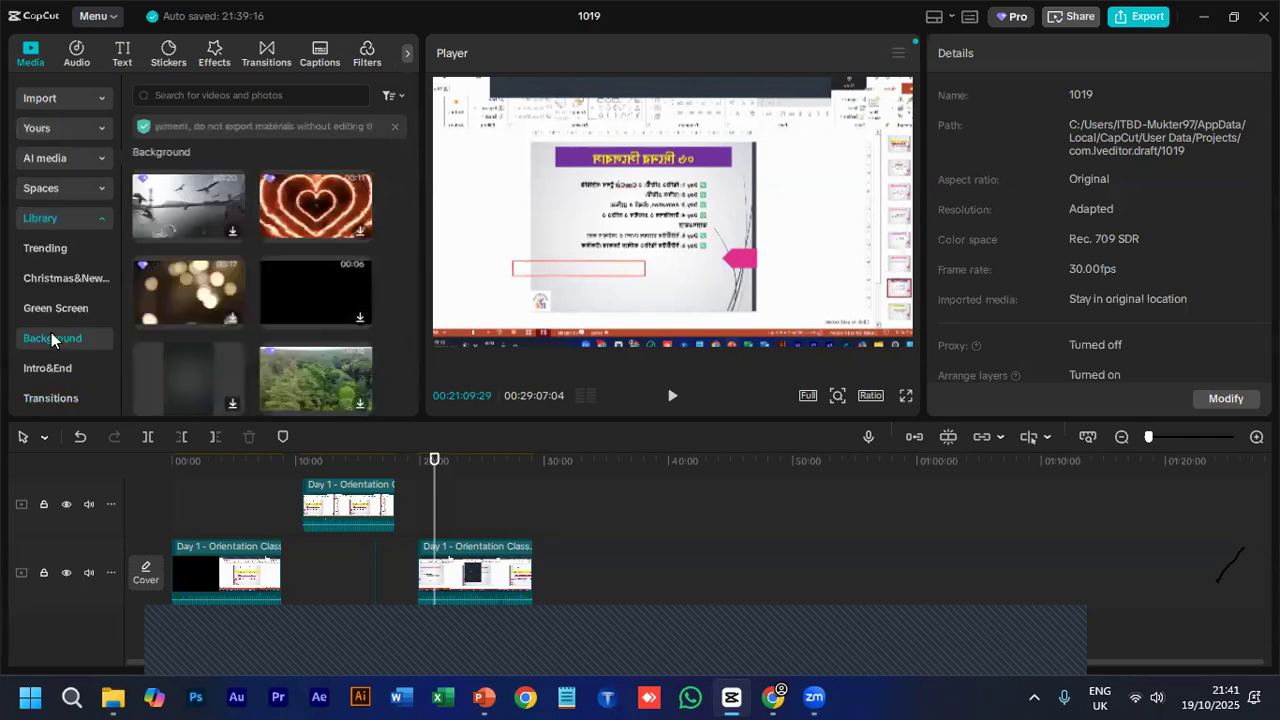
click(178, 281)
drag(441, 519, 441, 551)
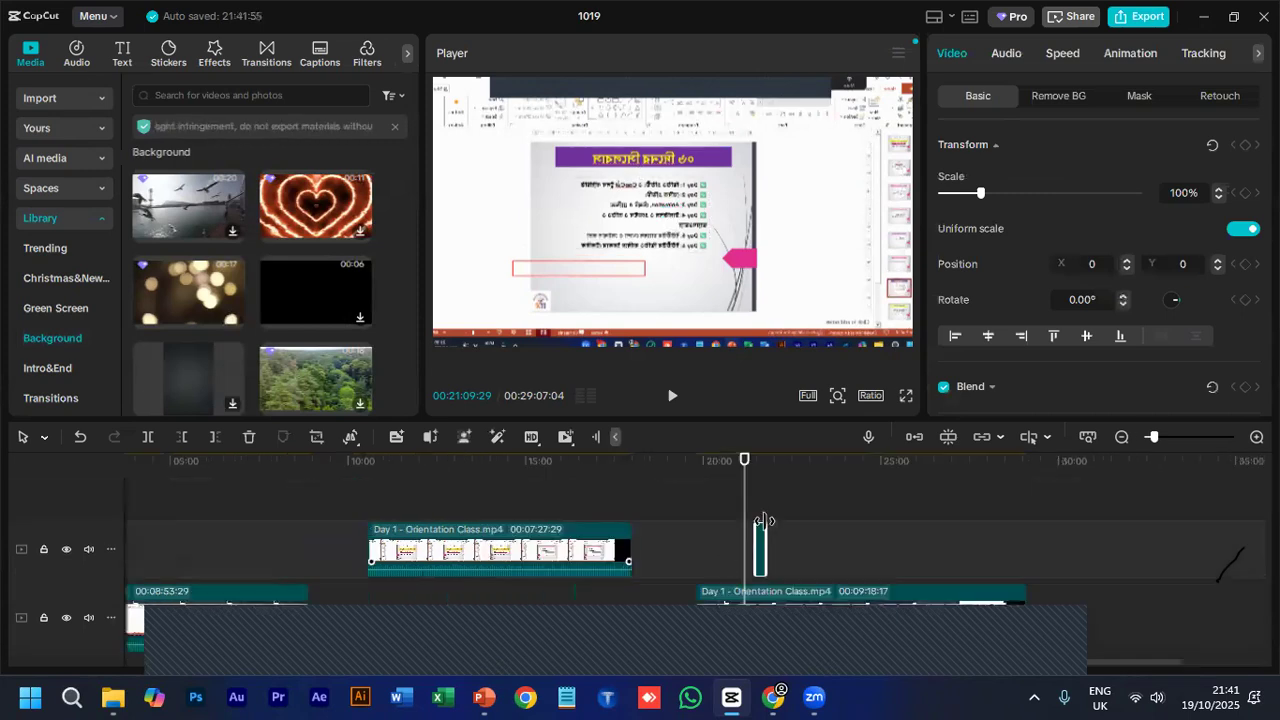
click(787, 567)
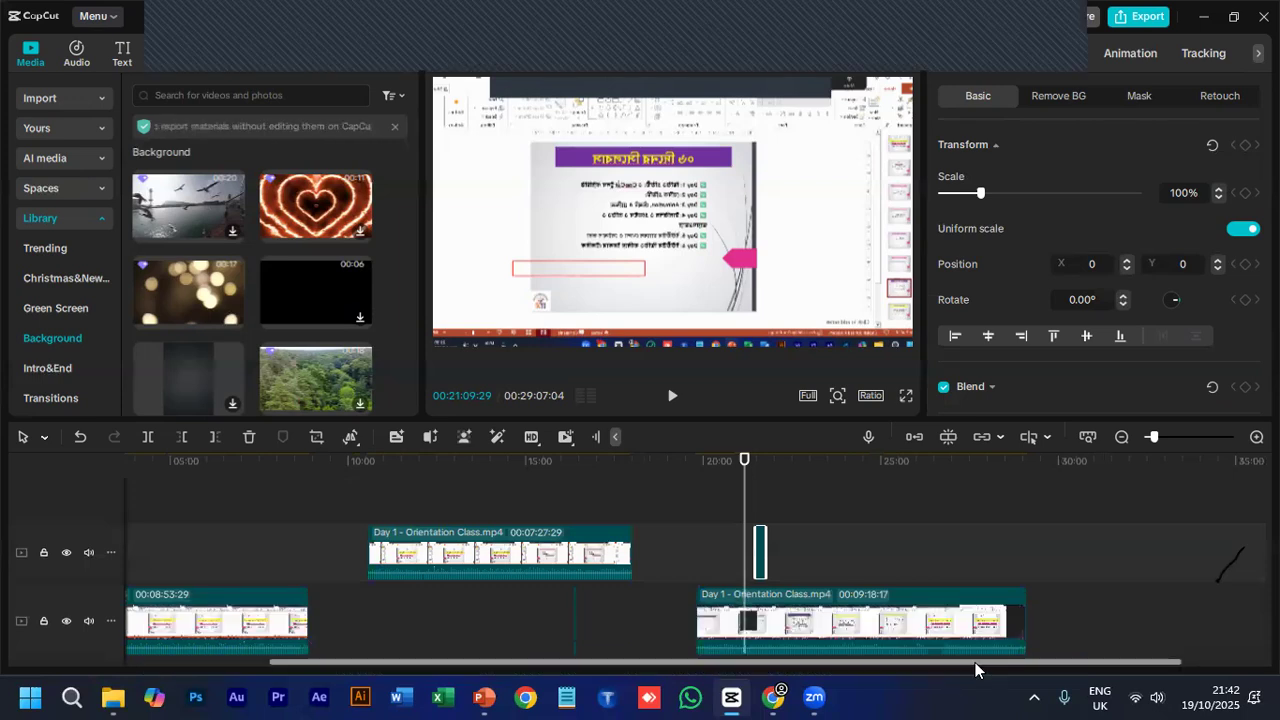
- Move the Overlay lights clip over the start of the last main-track clip and preview it at 00:20:04:05
click(1173, 439)
mouse_move(1170, 439)
mouse_down()
mouse_move(1150, 437)
mouse_move(1175, 452)
mouse_move(1160, 441)
mouse_up()
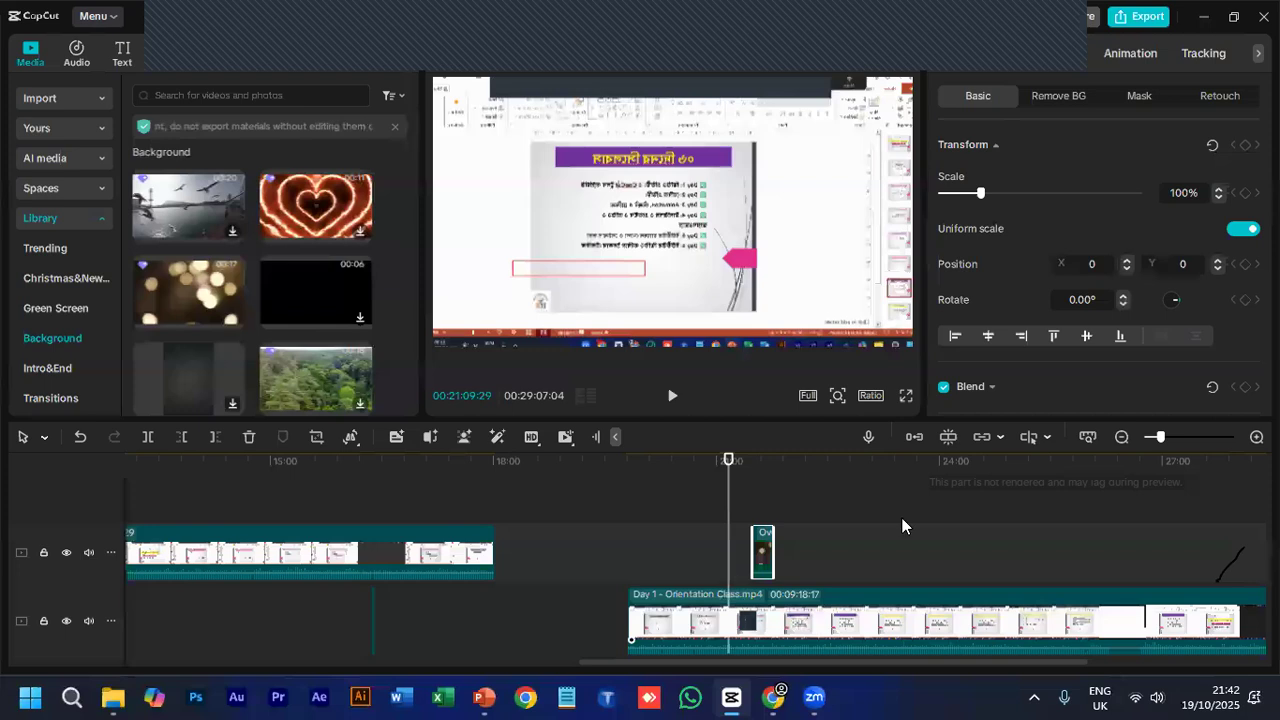
drag(760, 548, 646, 561)
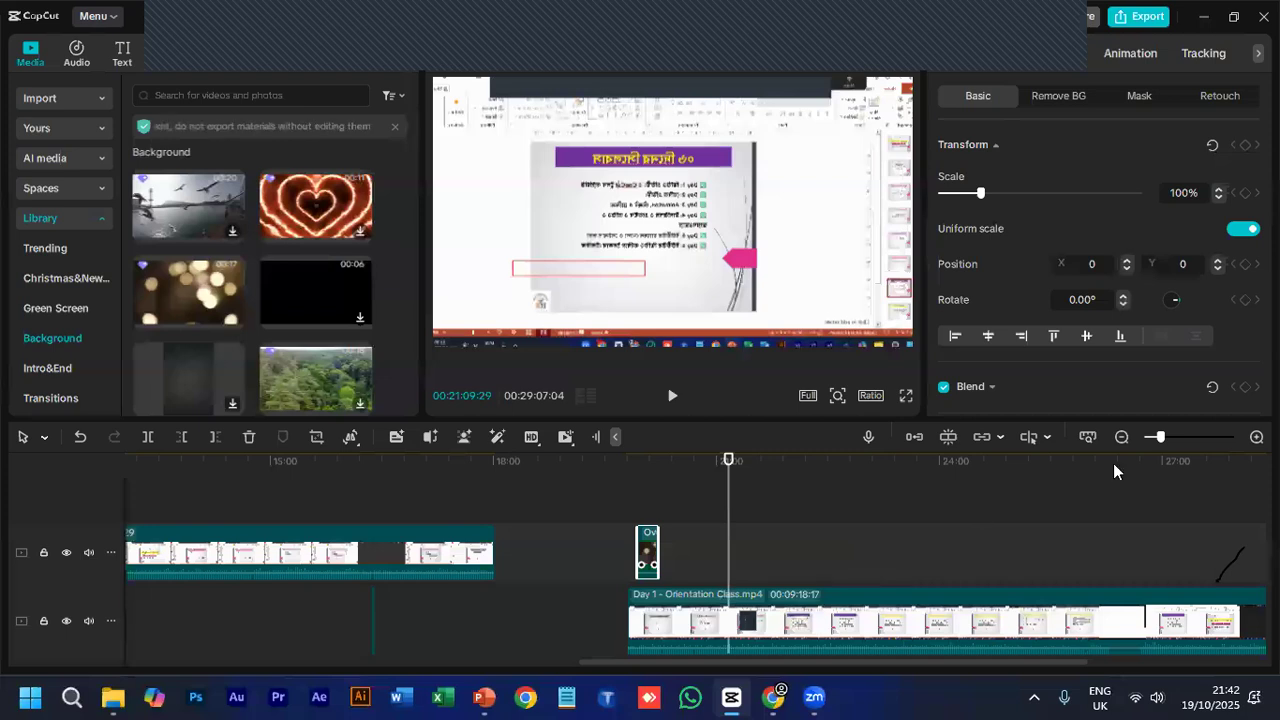
click(1174, 438)
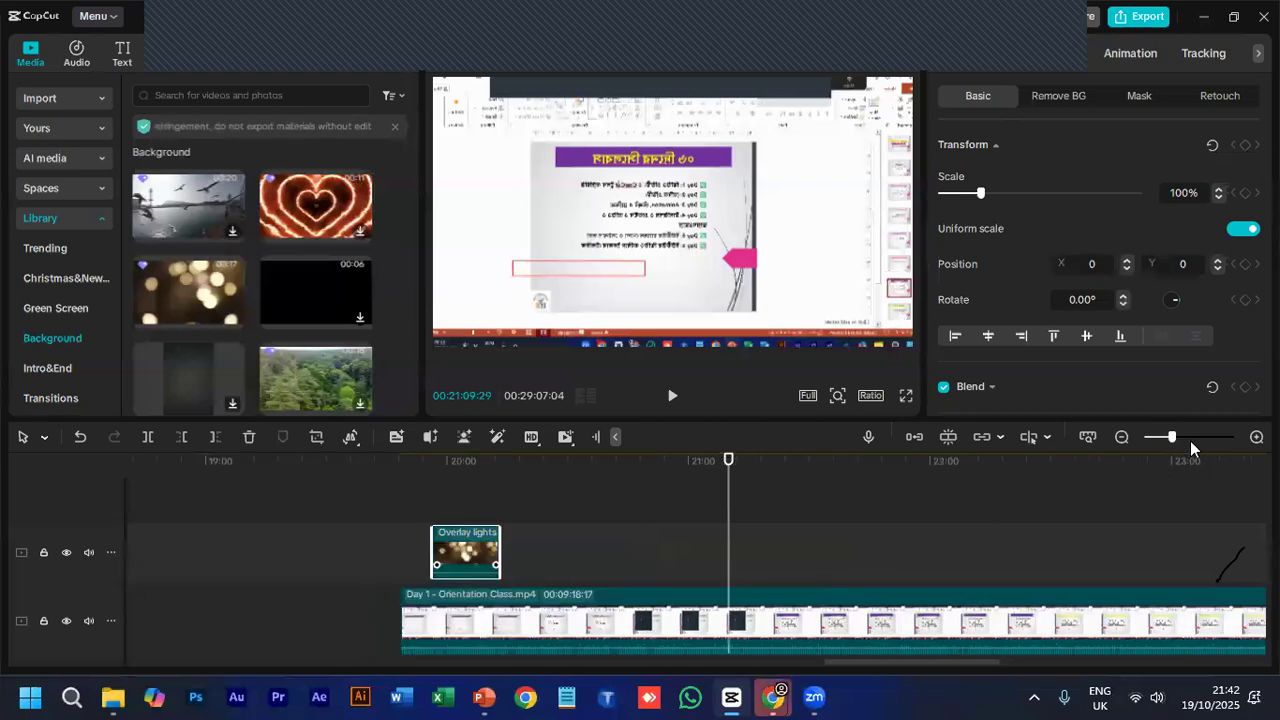
click(1190, 438)
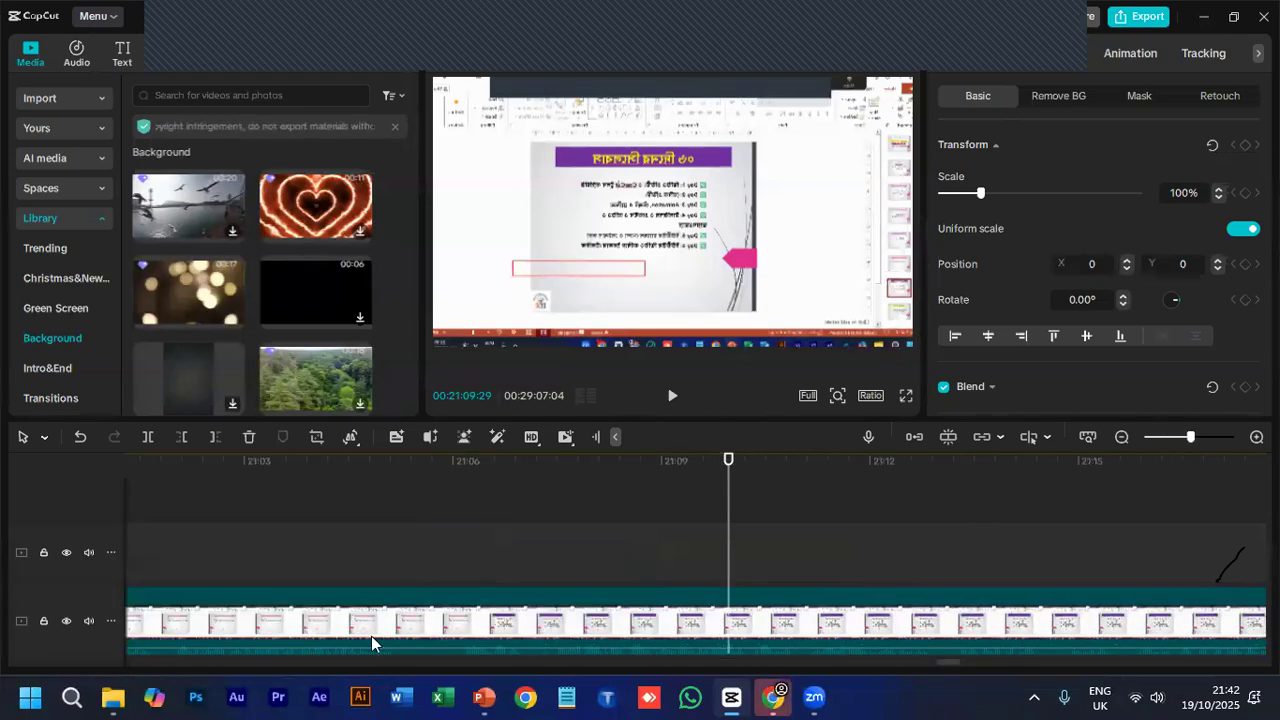
drag(924, 651, 890, 640)
drag(1188, 437, 1166, 437)
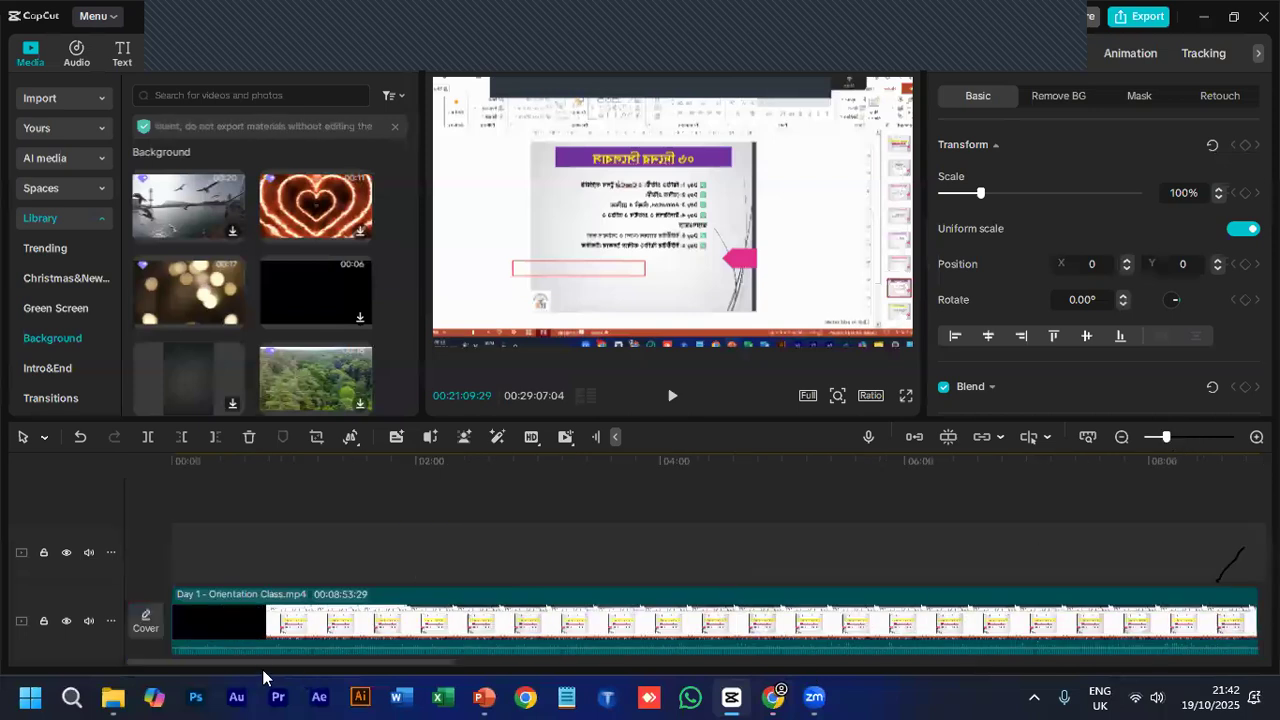
drag(263, 666, 498, 682)
drag(752, 651, 797, 653)
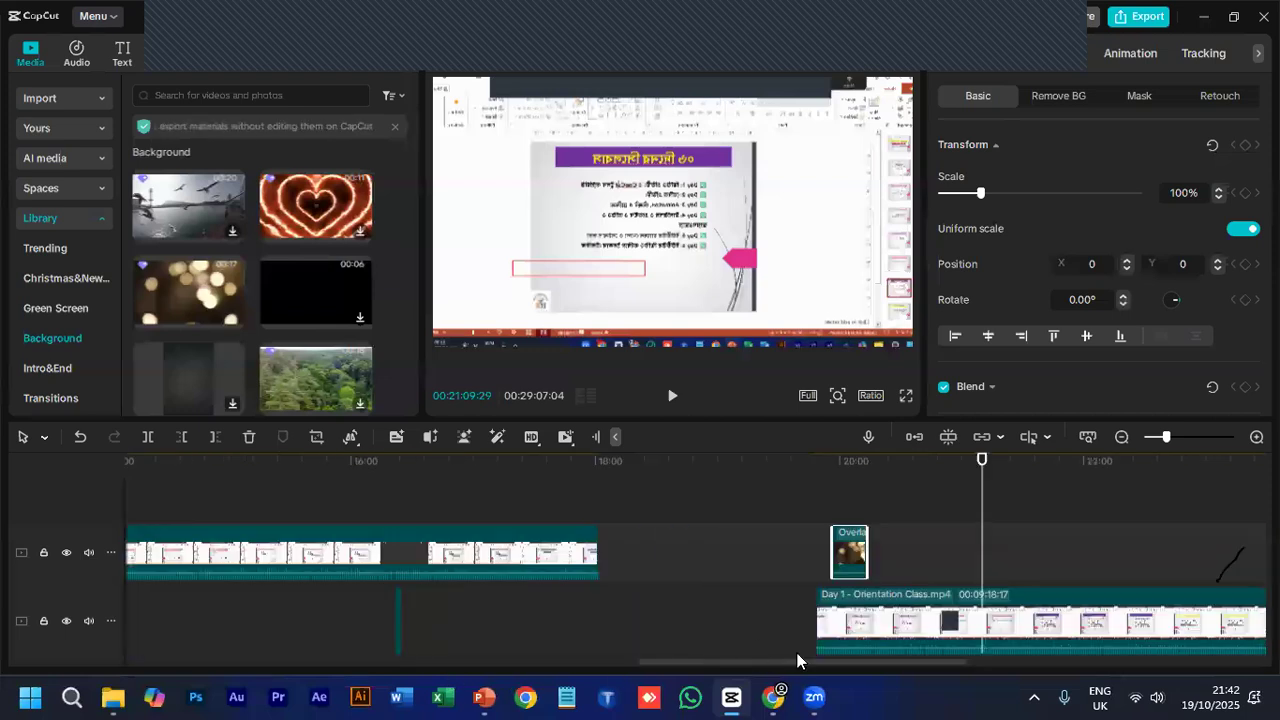
click(763, 460)
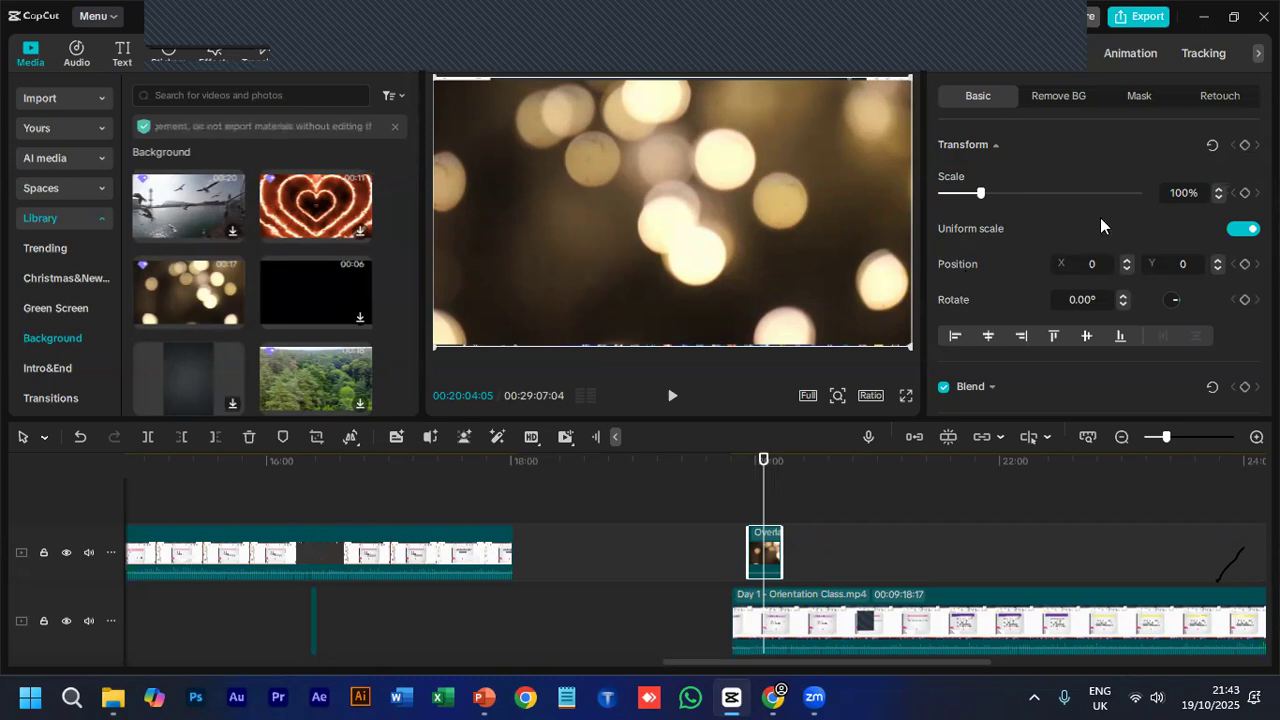
- Review the Overlay lights clip's basic video settings and its background removal options, expanding the Chroma key settings
scroll(1090, 225, down, 2)
scroll(1087, 227, down, 3)
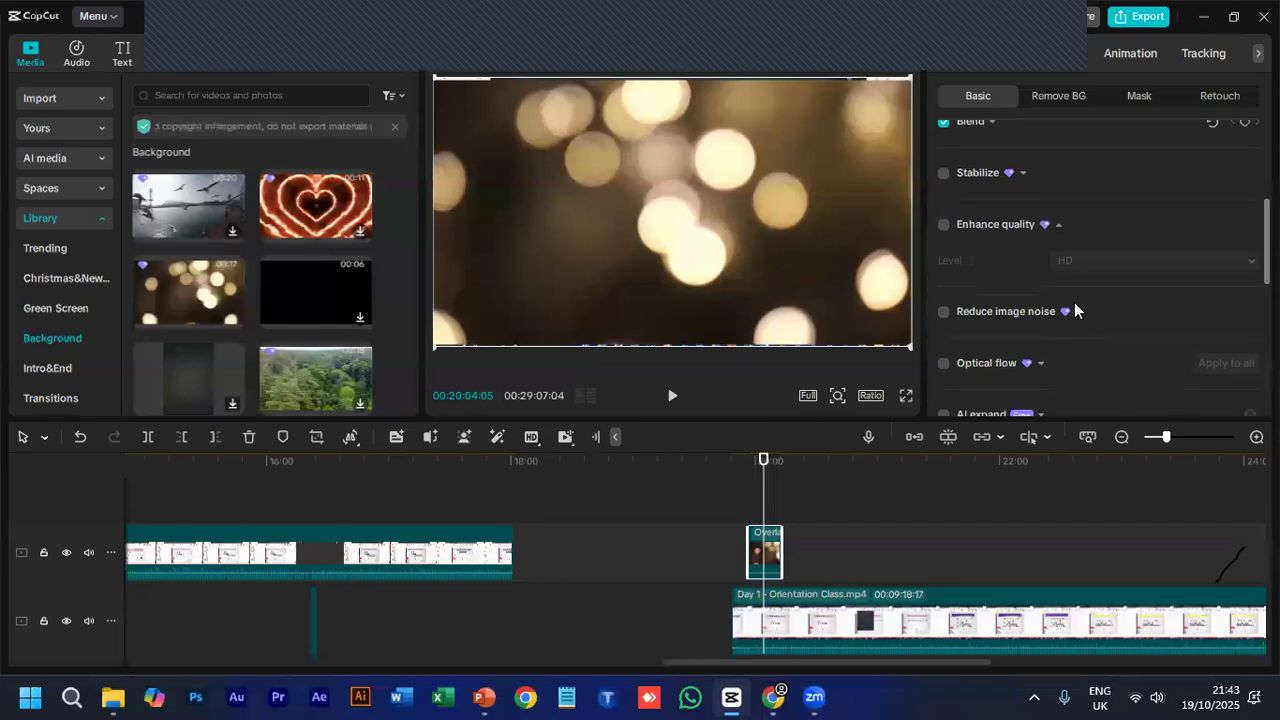
scroll(1074, 302, down, 3)
scroll(1077, 303, down, 3)
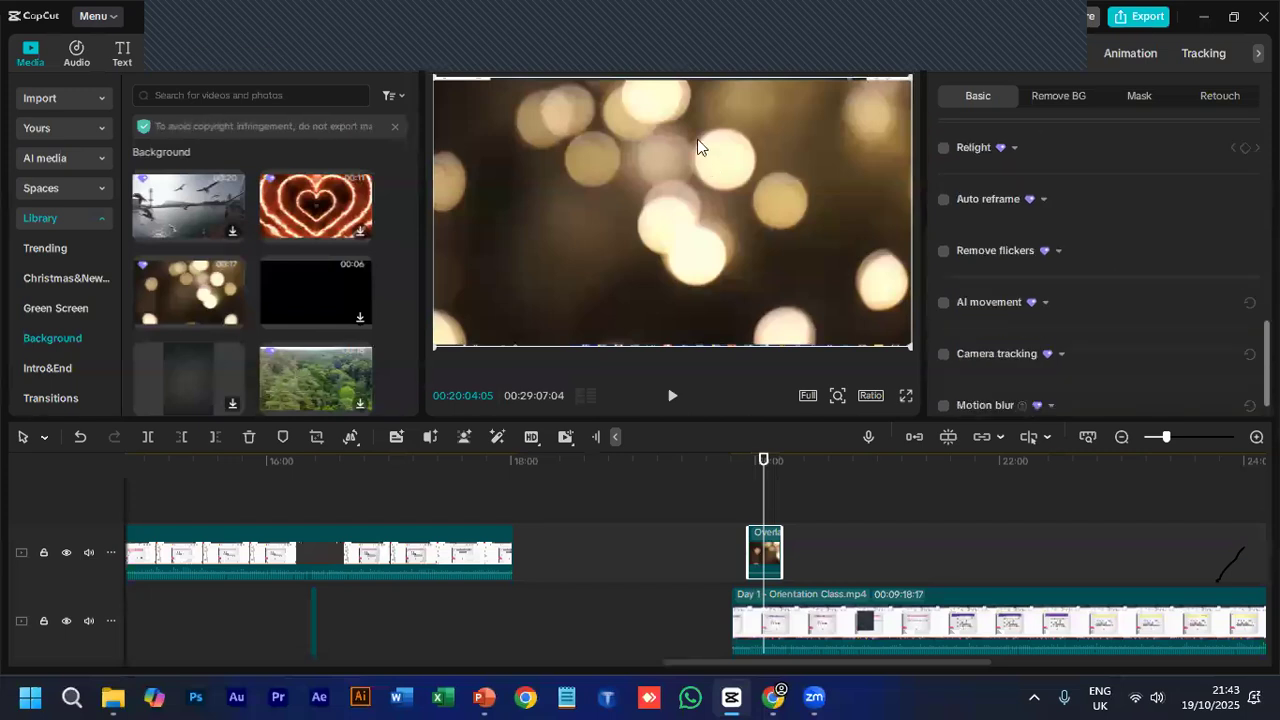
scroll(1037, 295, down, 1)
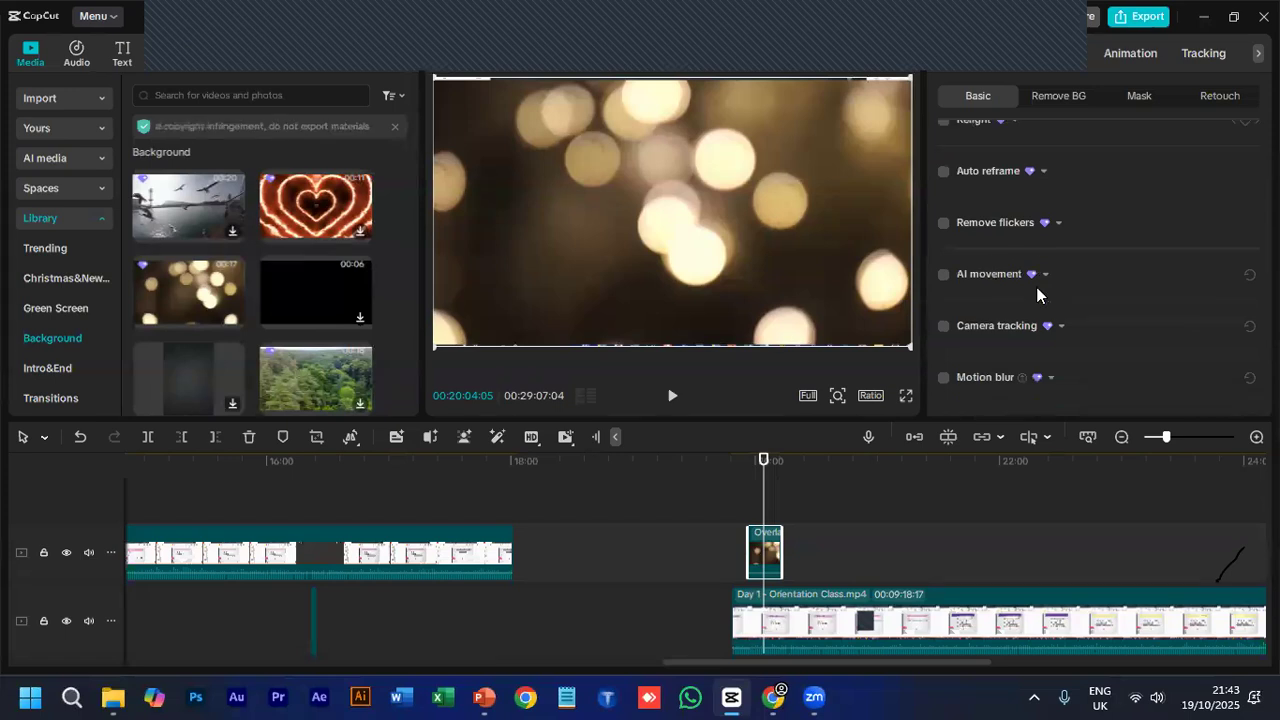
scroll(1037, 295, up, 2)
scroll(1037, 294, up, 2)
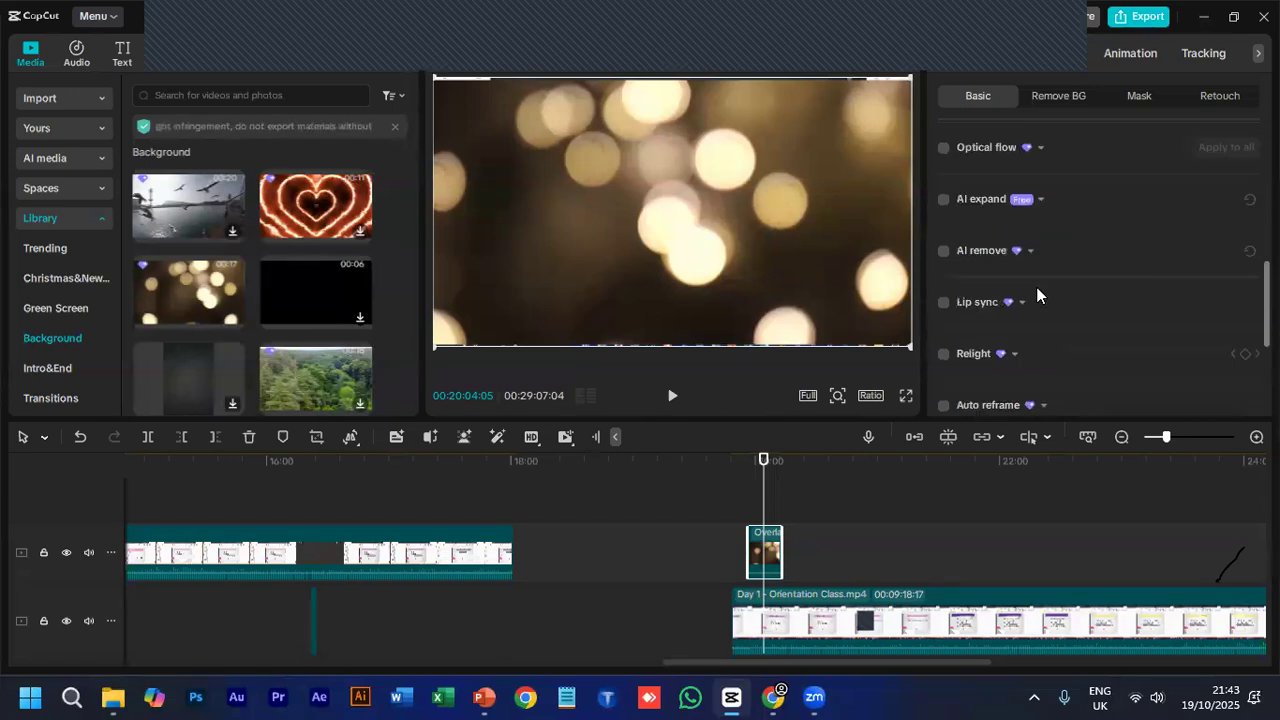
scroll(1037, 295, up, 7)
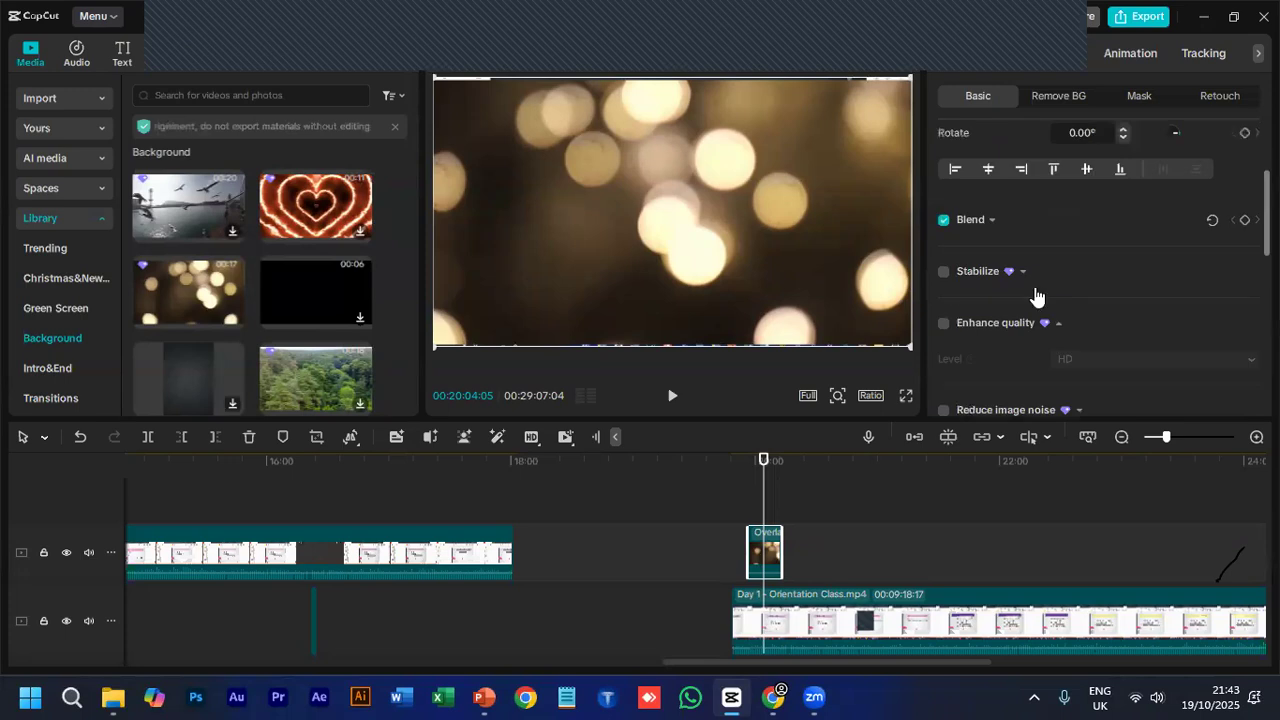
scroll(1035, 287, up, 1)
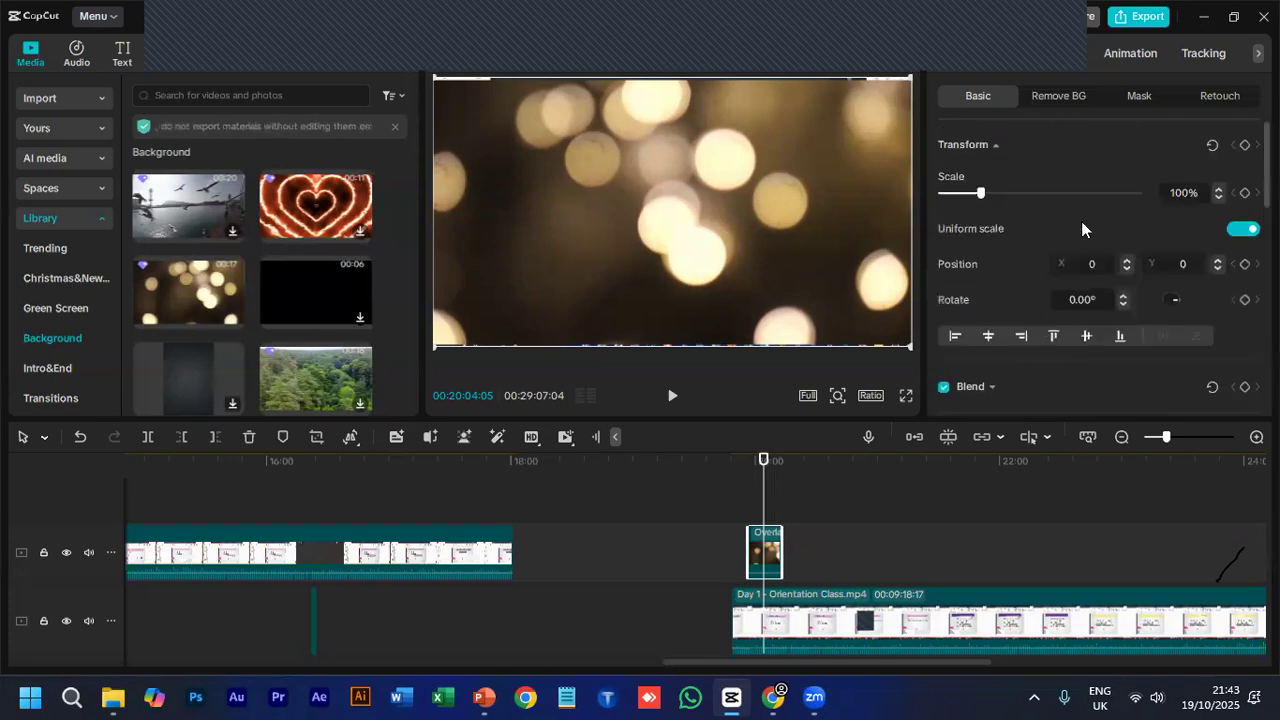
click(1058, 96)
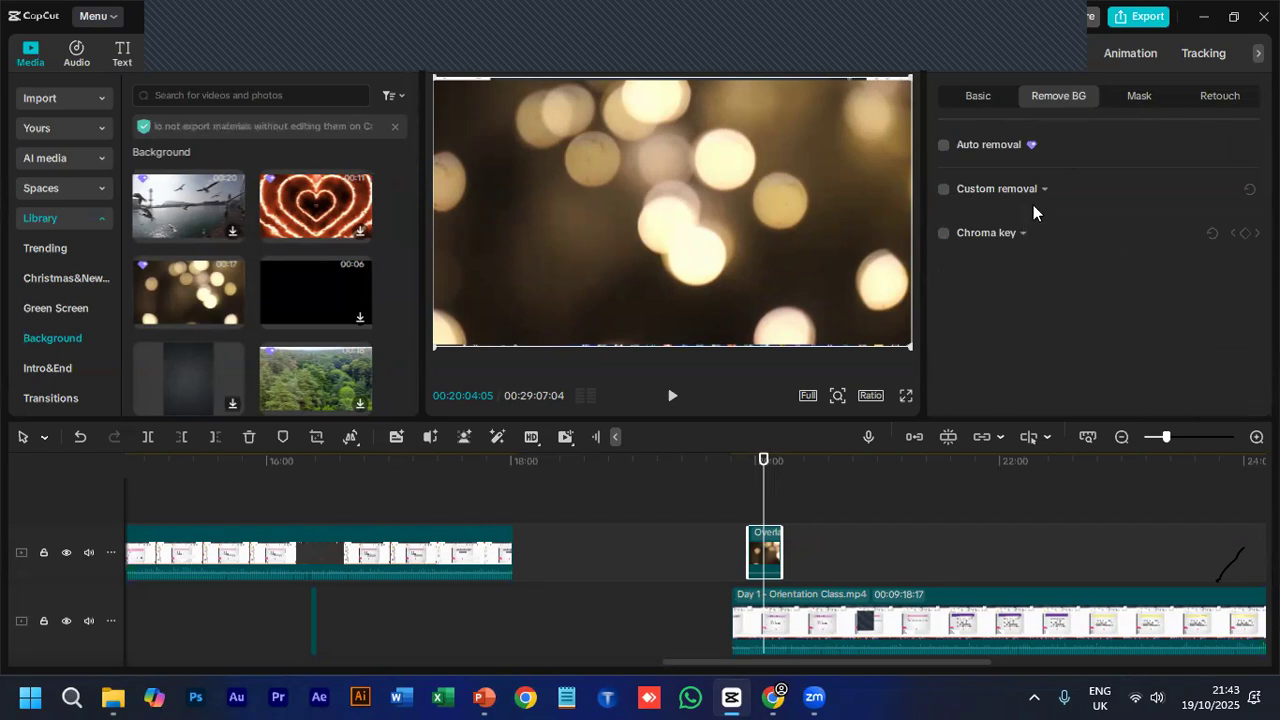
click(1024, 234)
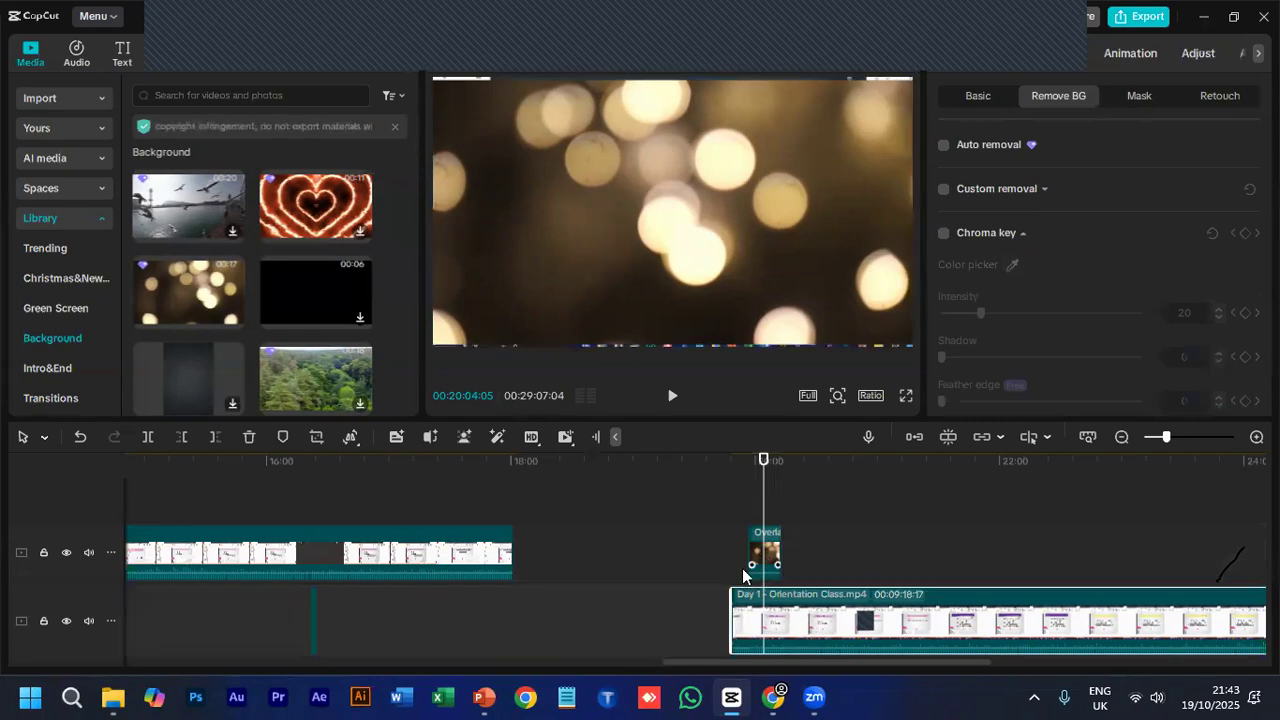
- Delete the Overlay lights clip from the upper track
click(763, 556)
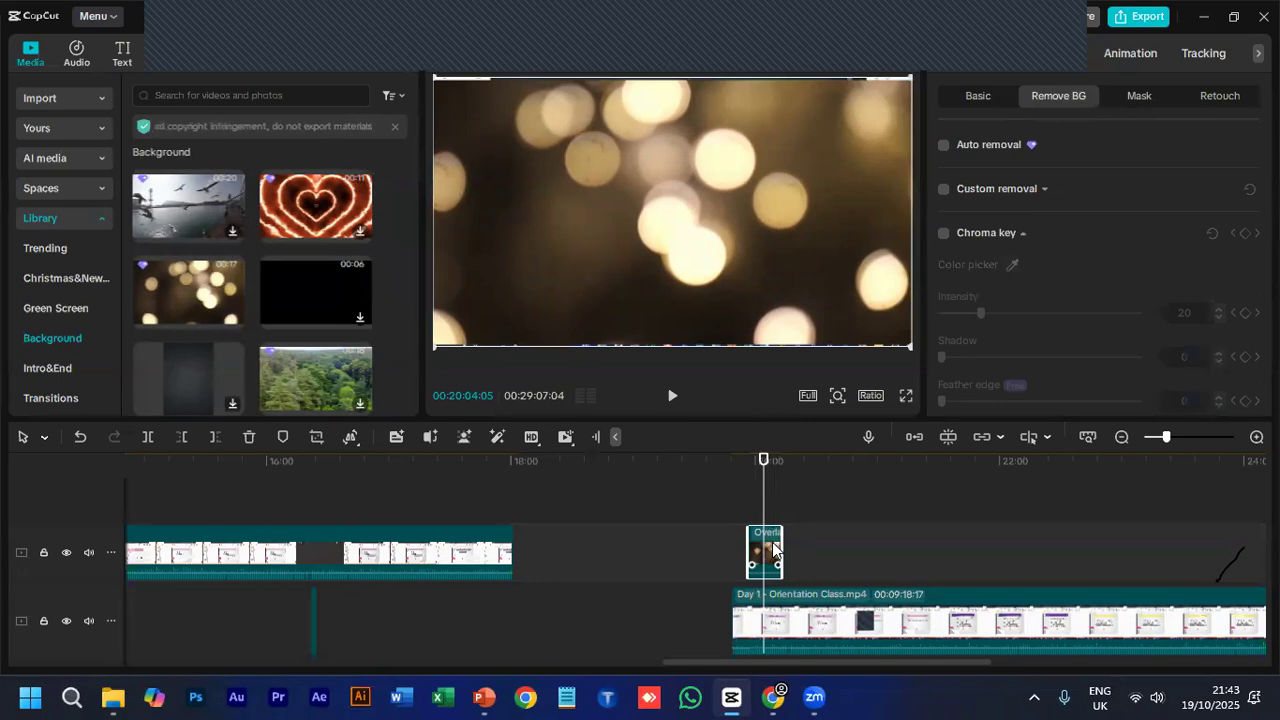
key(Delete)
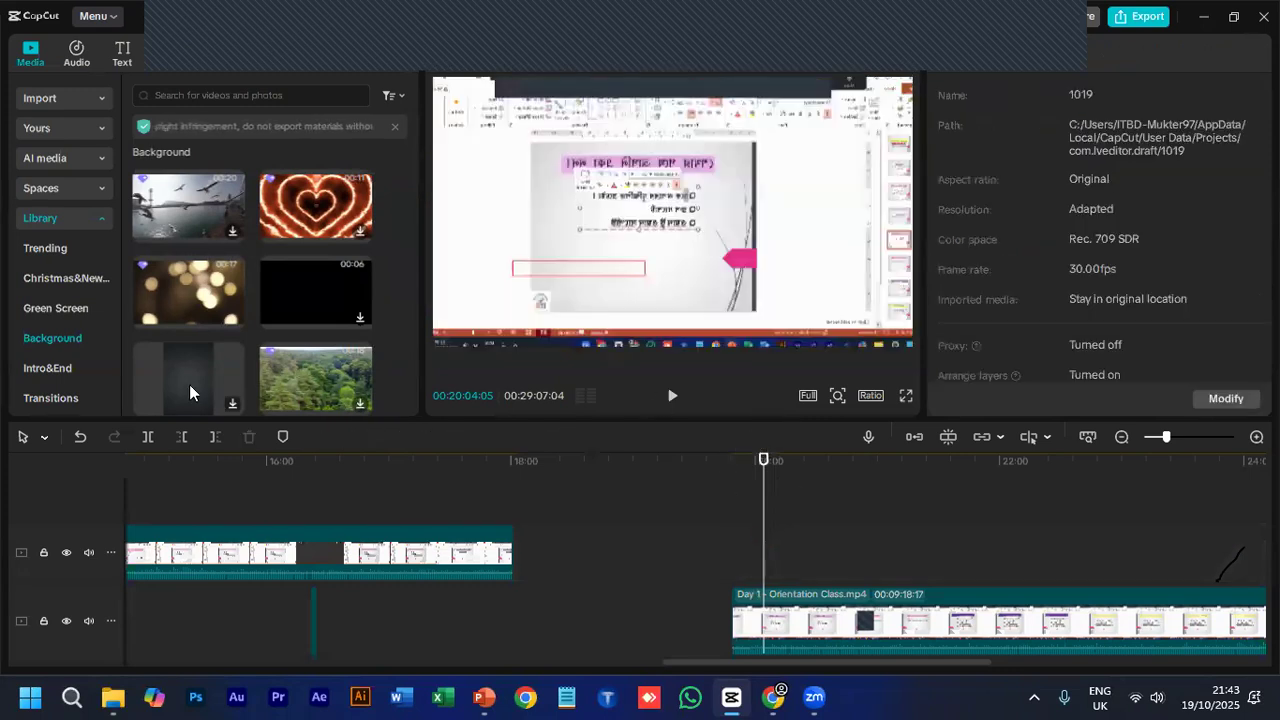
- Place the black falling-lines motion graphic from the library's Background category over the last main-track clip's start and enable Chroma key on it
scroll(292, 318, down, 2)
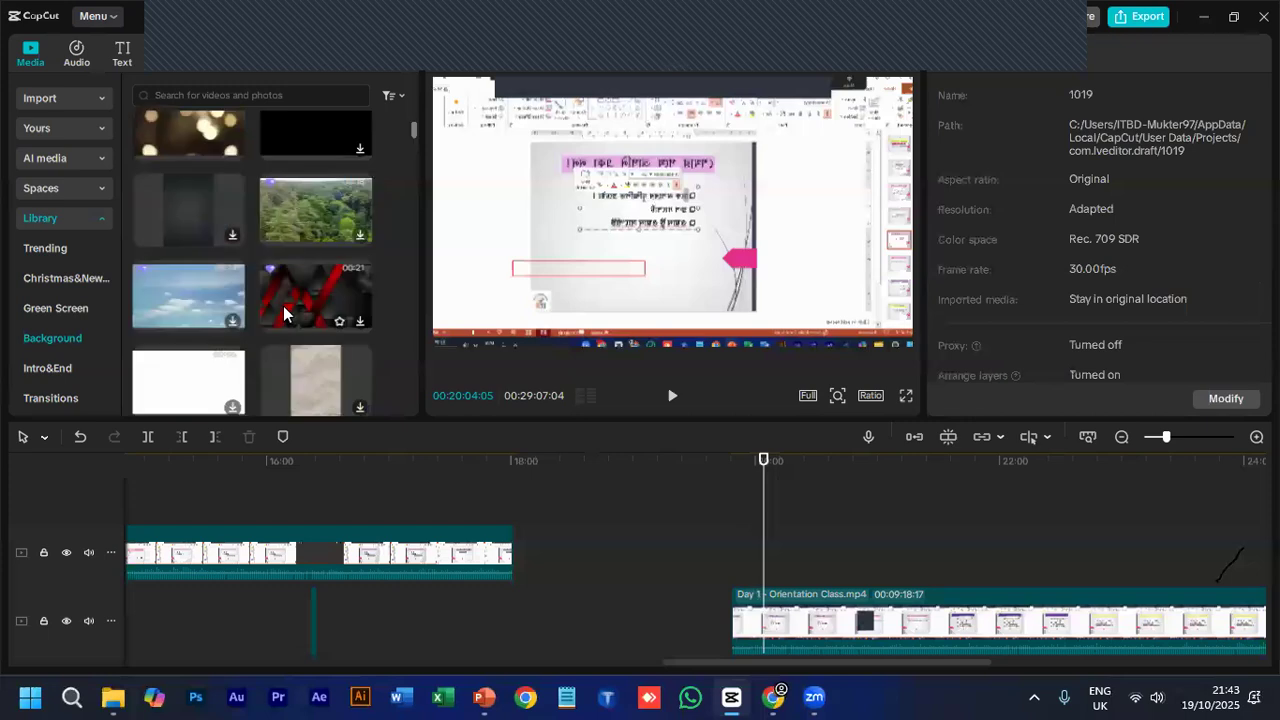
scroll(285, 338, down, 3)
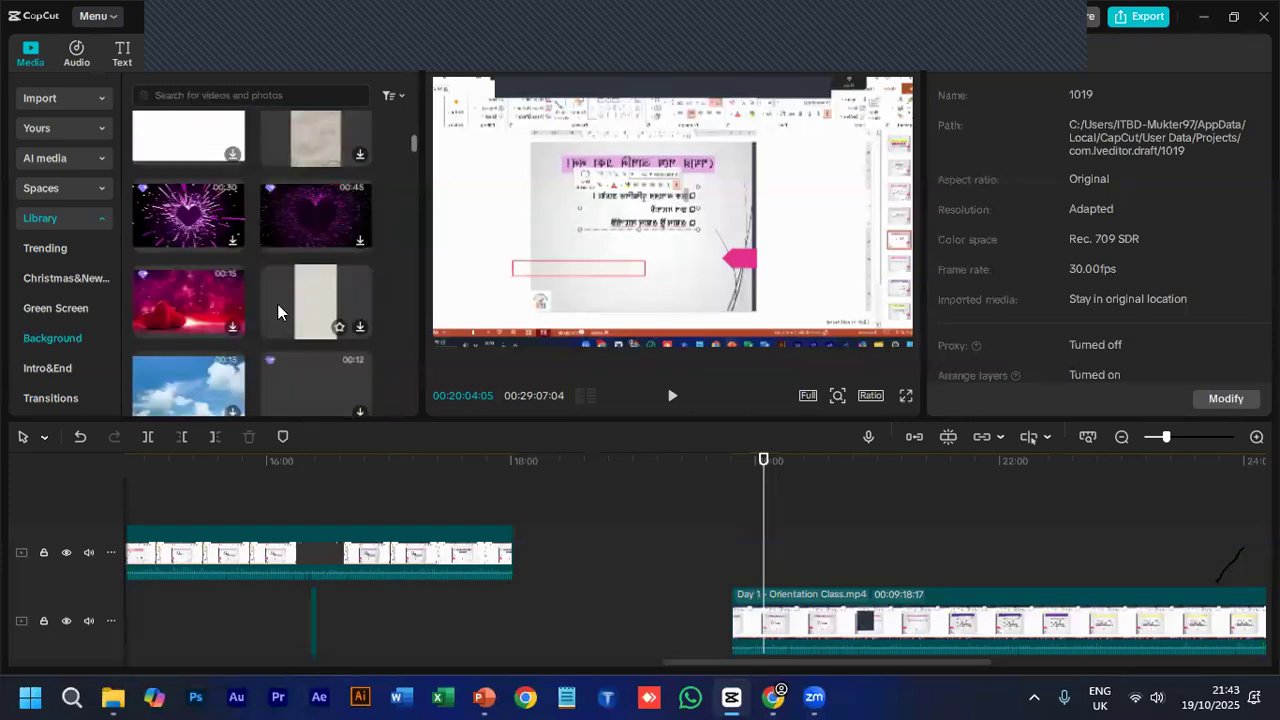
scroll(290, 300, down, 3)
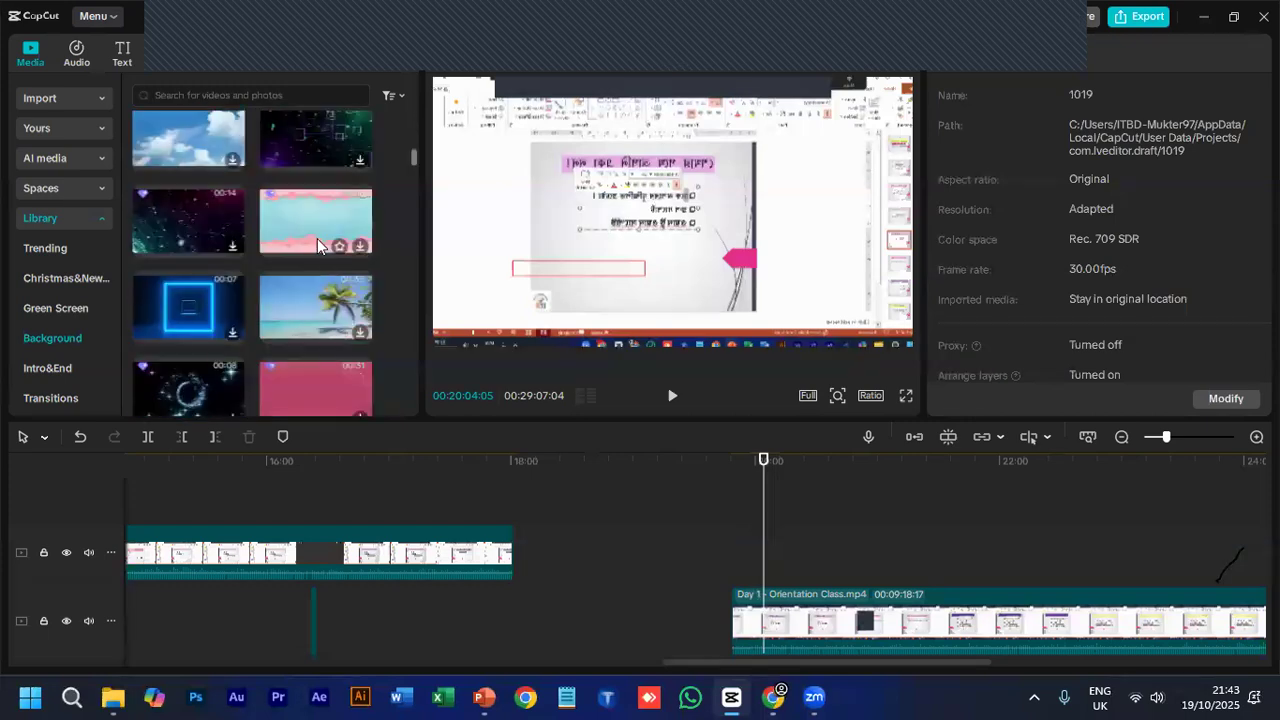
scroll(259, 351, down, 1)
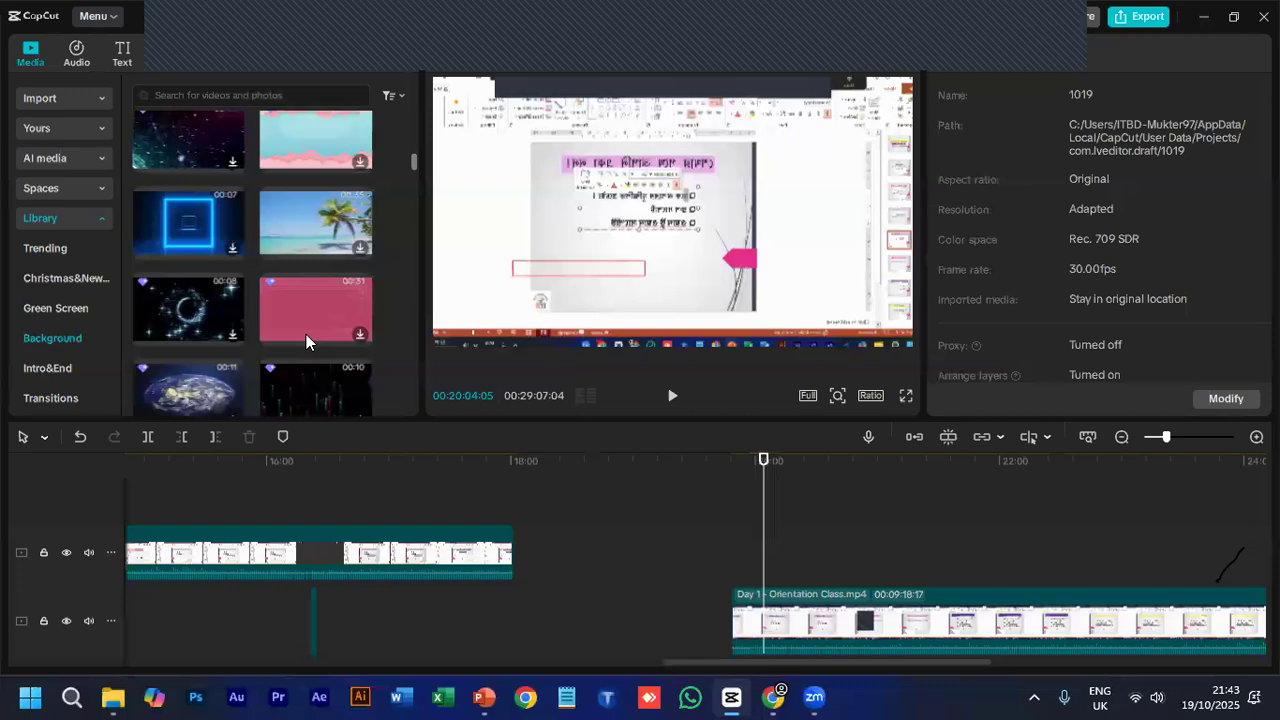
scroll(306, 334, down, 1)
scroll(302, 321, down, 2)
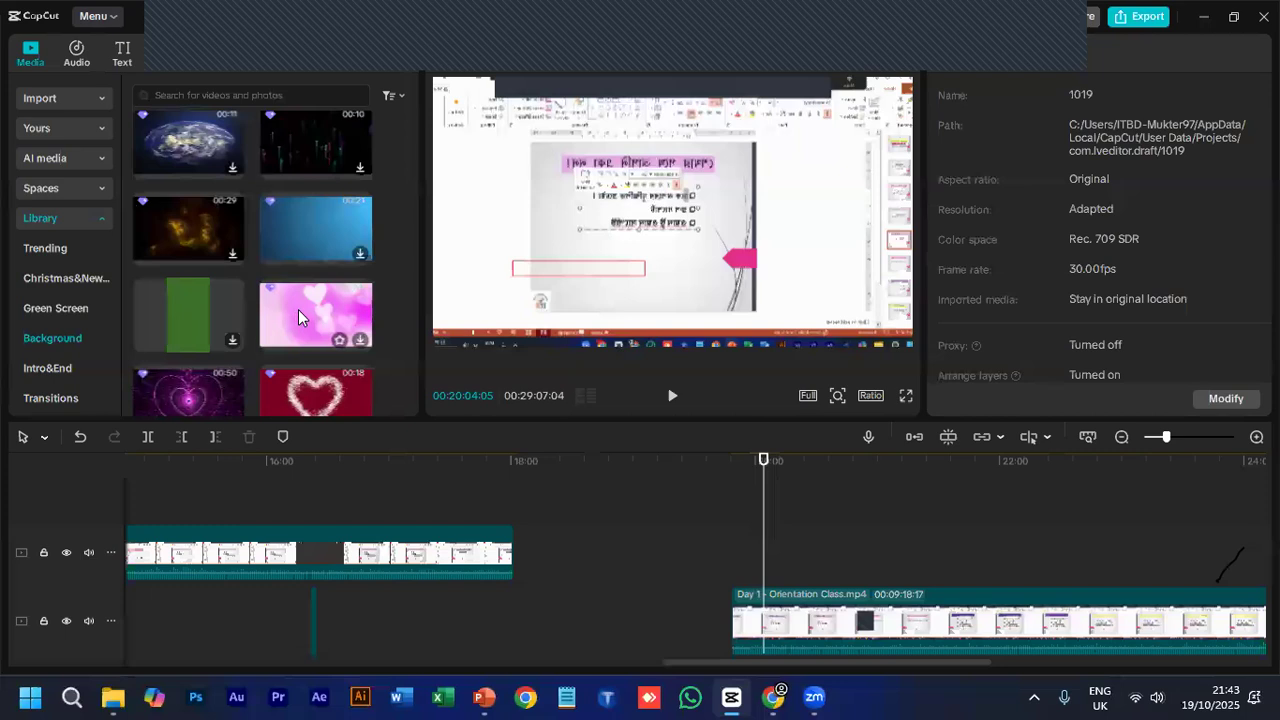
scroll(230, 335, down, 1)
scroll(215, 328, down, 1)
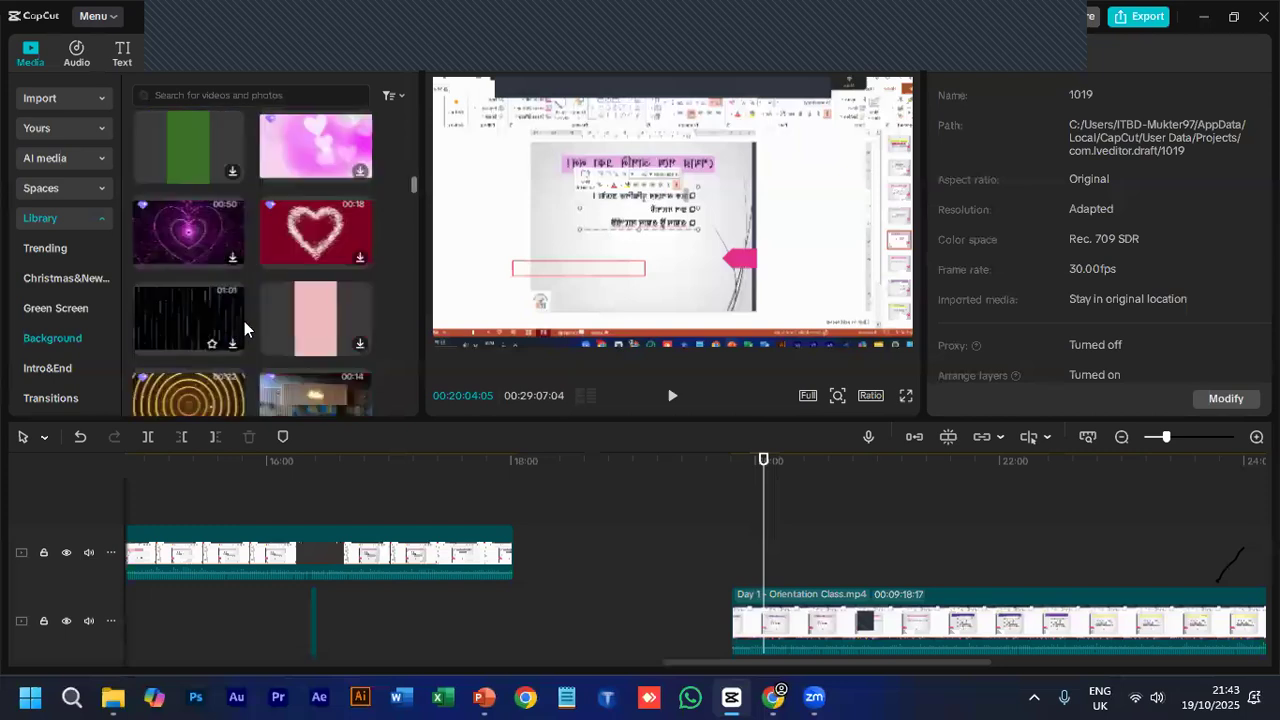
scroll(244, 321, down, 2)
scroll(220, 321, up, 2)
drag(197, 321, 707, 570)
drag(794, 552, 789, 521)
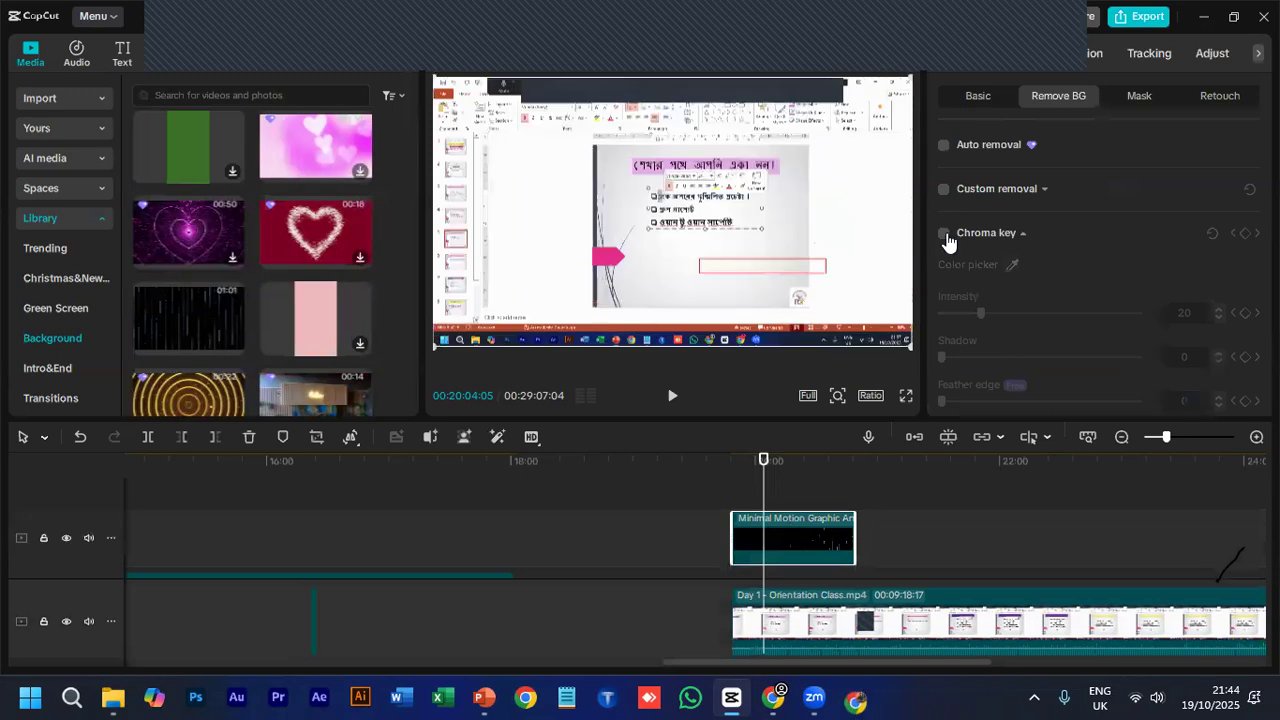
click(943, 234)
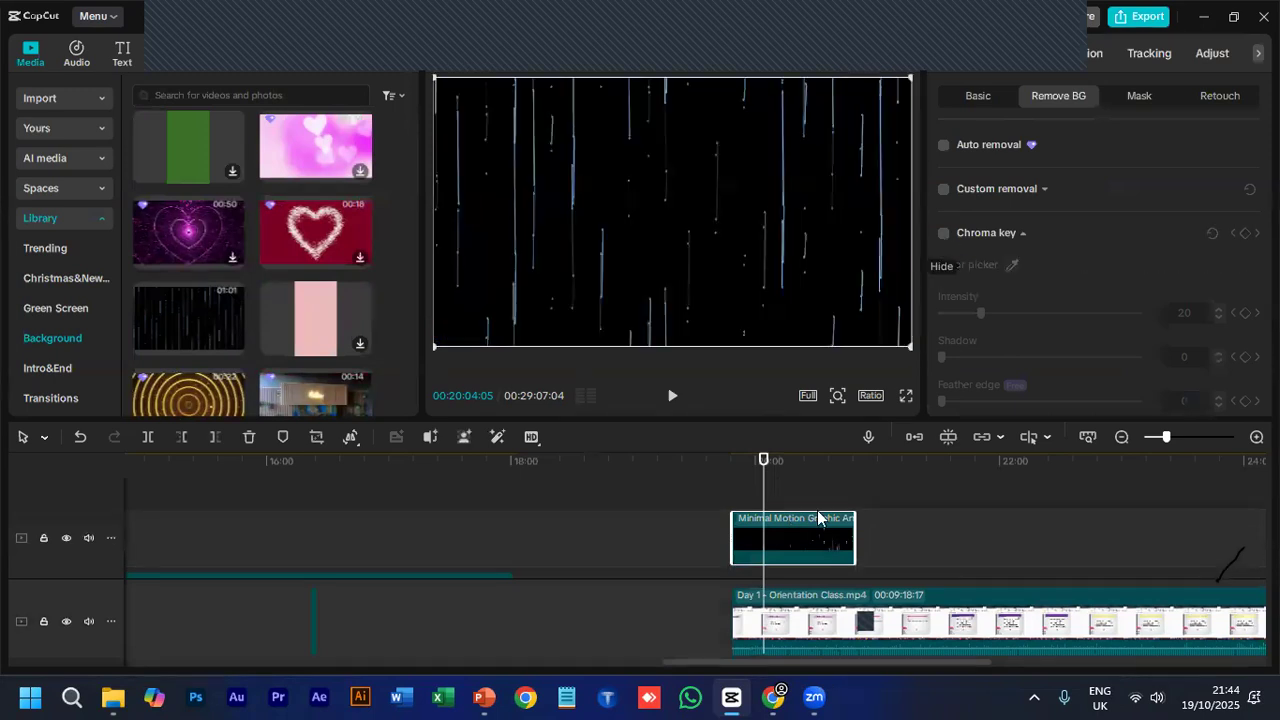
- Replace the upper track's falling-lines clip with the library's bokeh Overlay lights clip, positioned over the playhead near the last main-track clip's start
scroll(221, 265, down, 5)
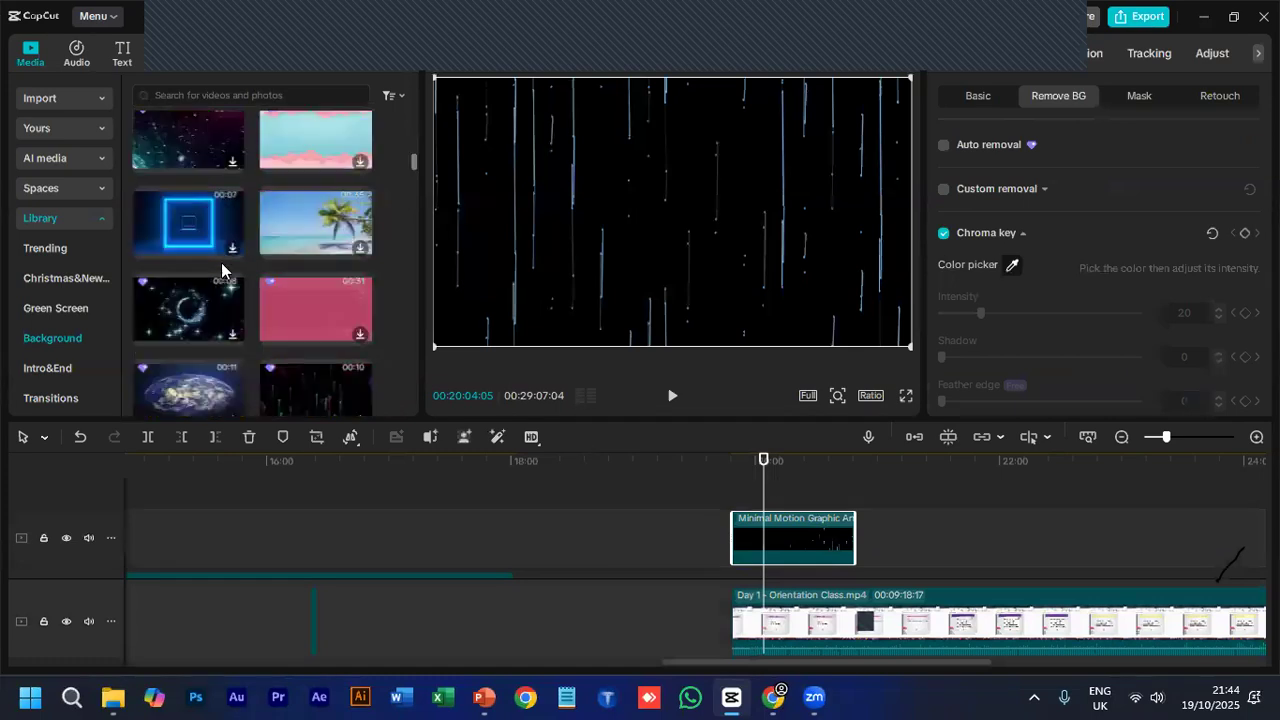
scroll(221, 262, up, 3)
scroll(221, 262, up, 5)
drag(211, 295, 878, 518)
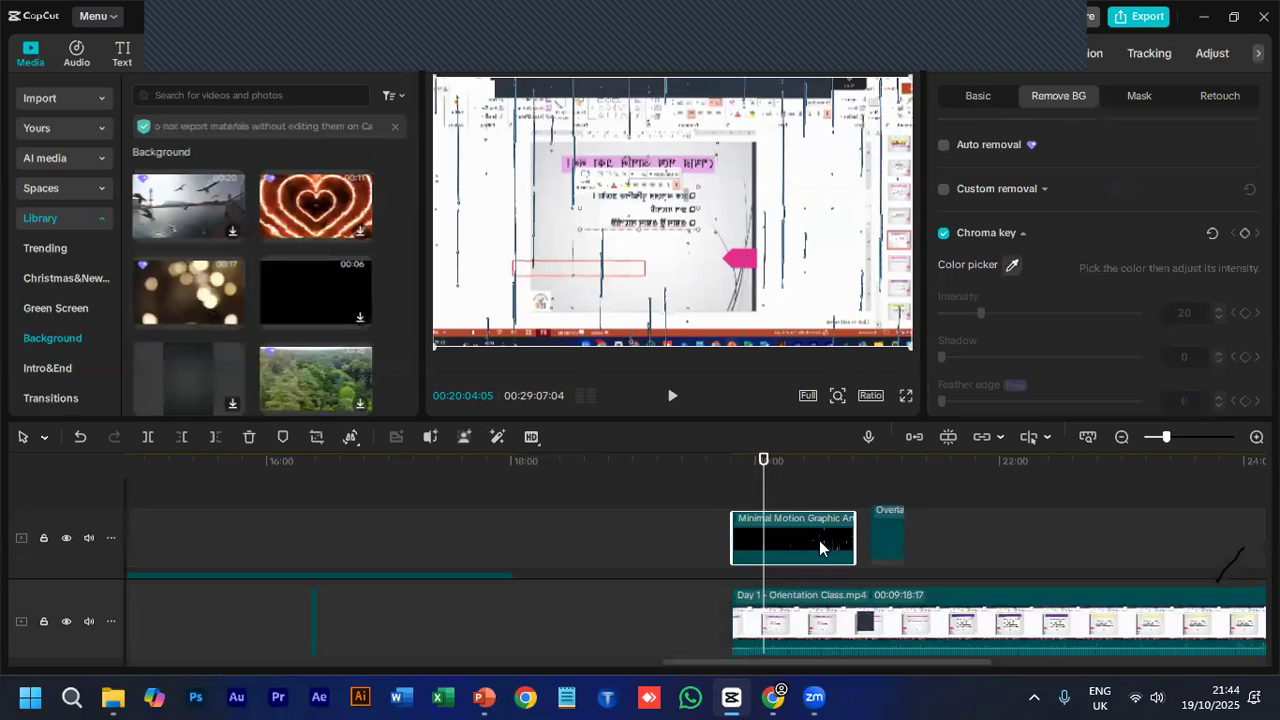
key(Delete)
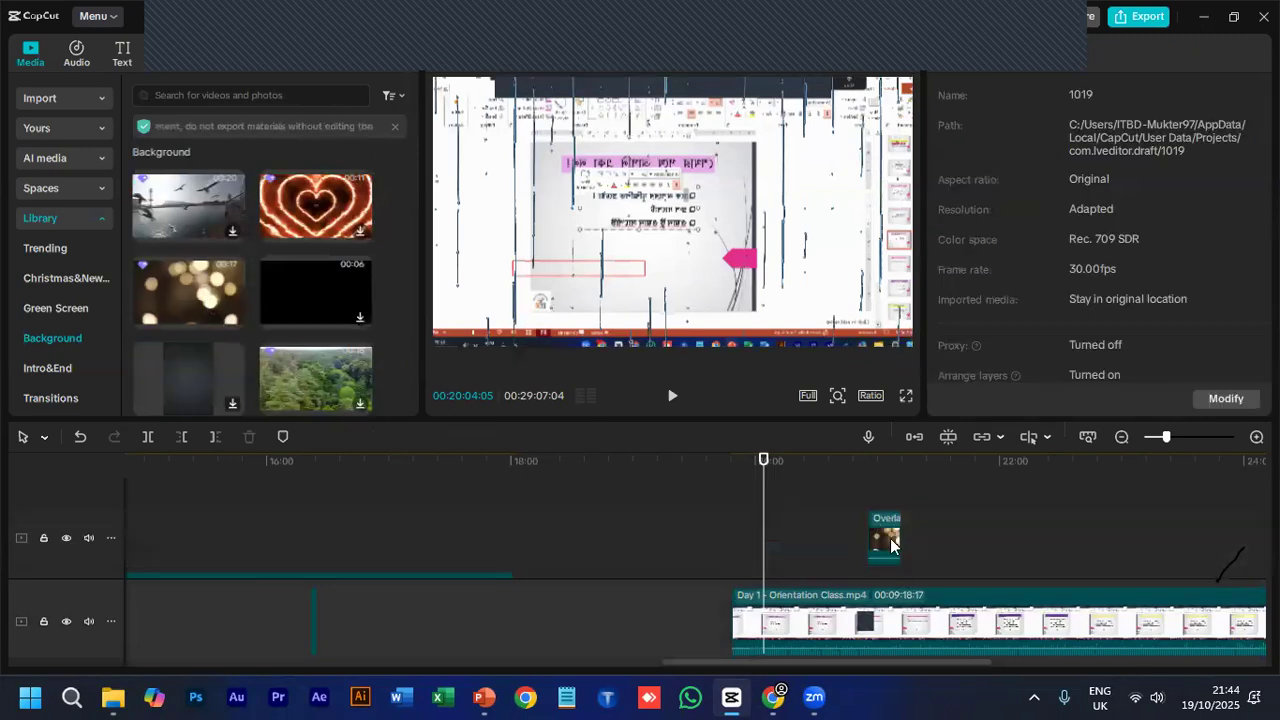
drag(884, 540, 767, 546)
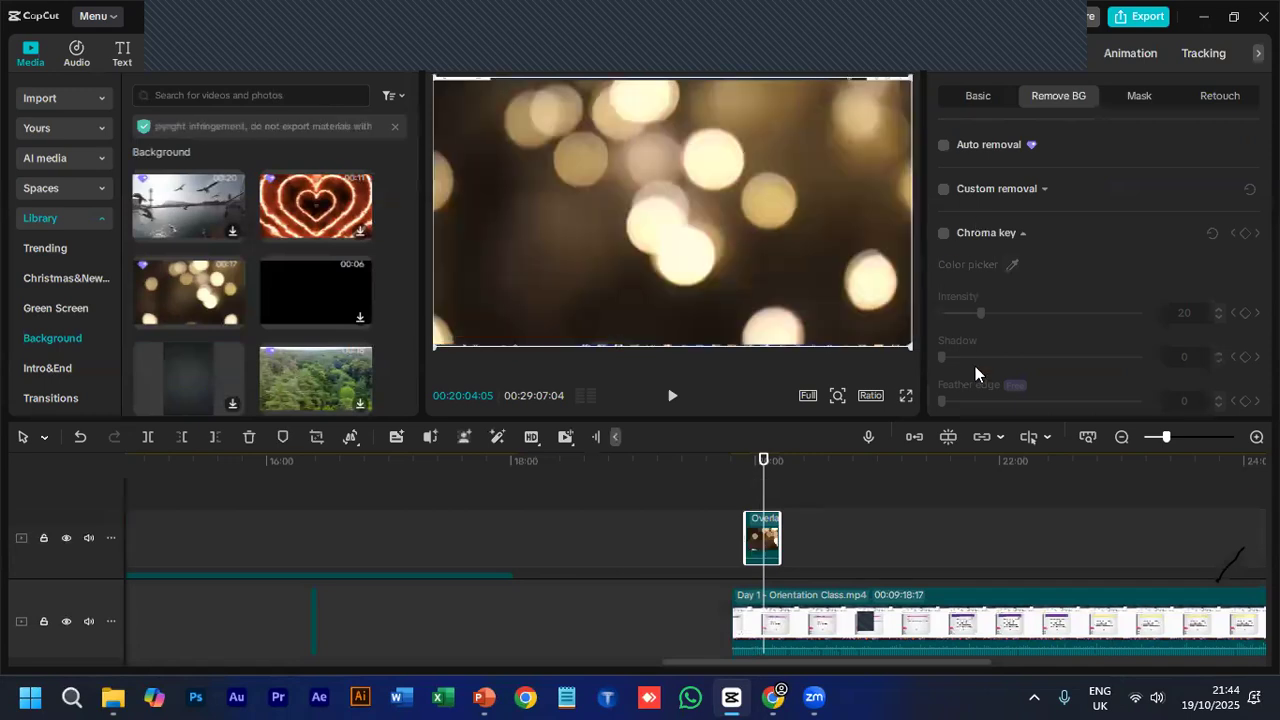
- Preview the Overlay lights clip with Chroma key enabled, and delete it from the upper track
click(942, 235)
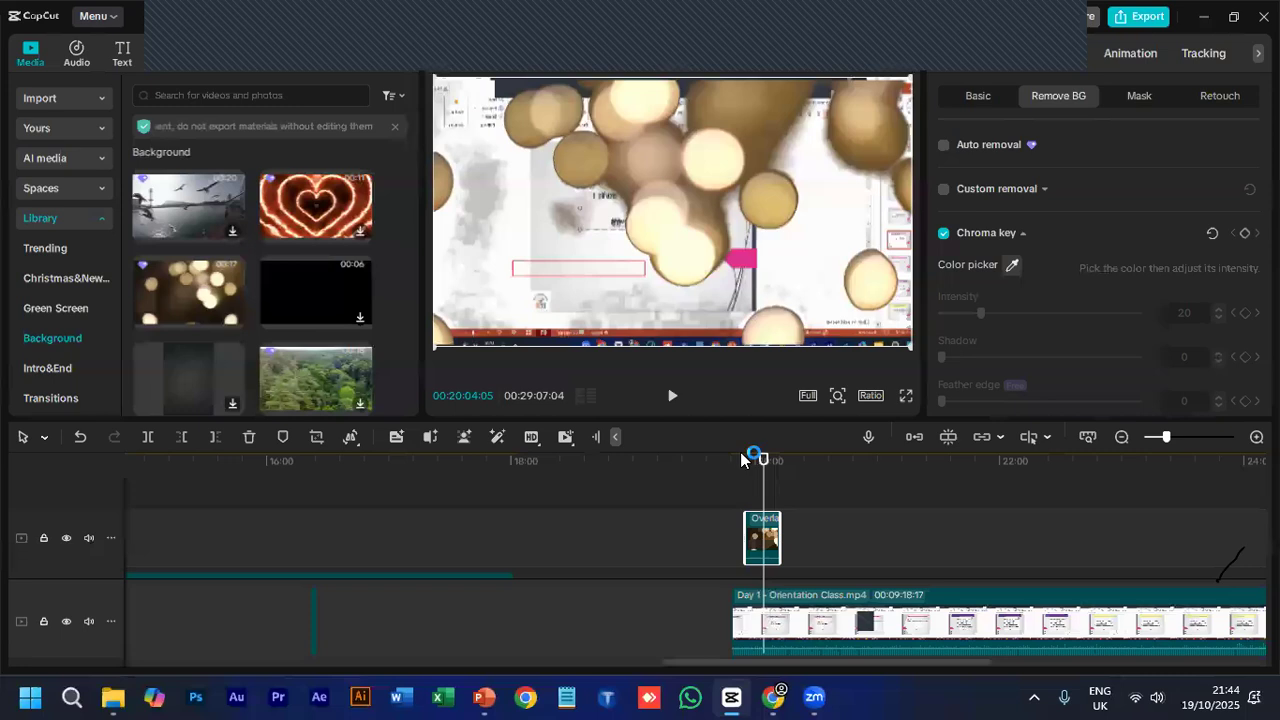
click(741, 460)
key(space)
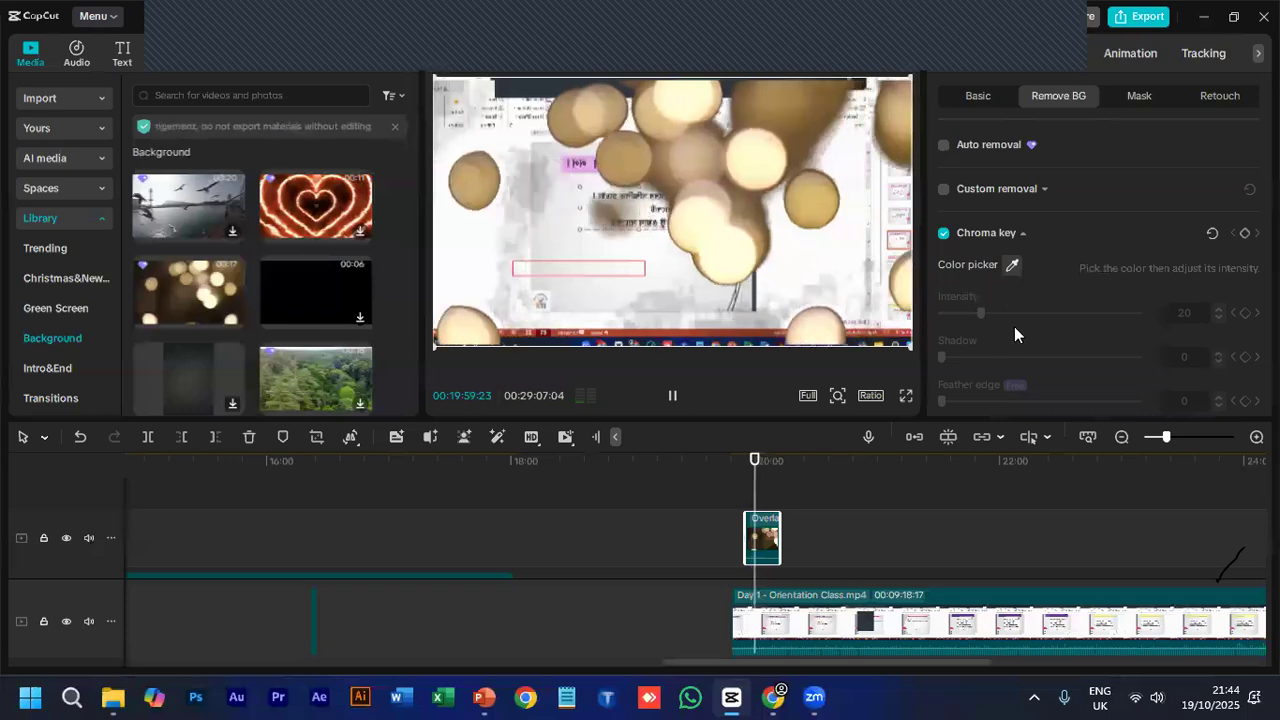
scroll(1000, 326, down, 1)
key(space)
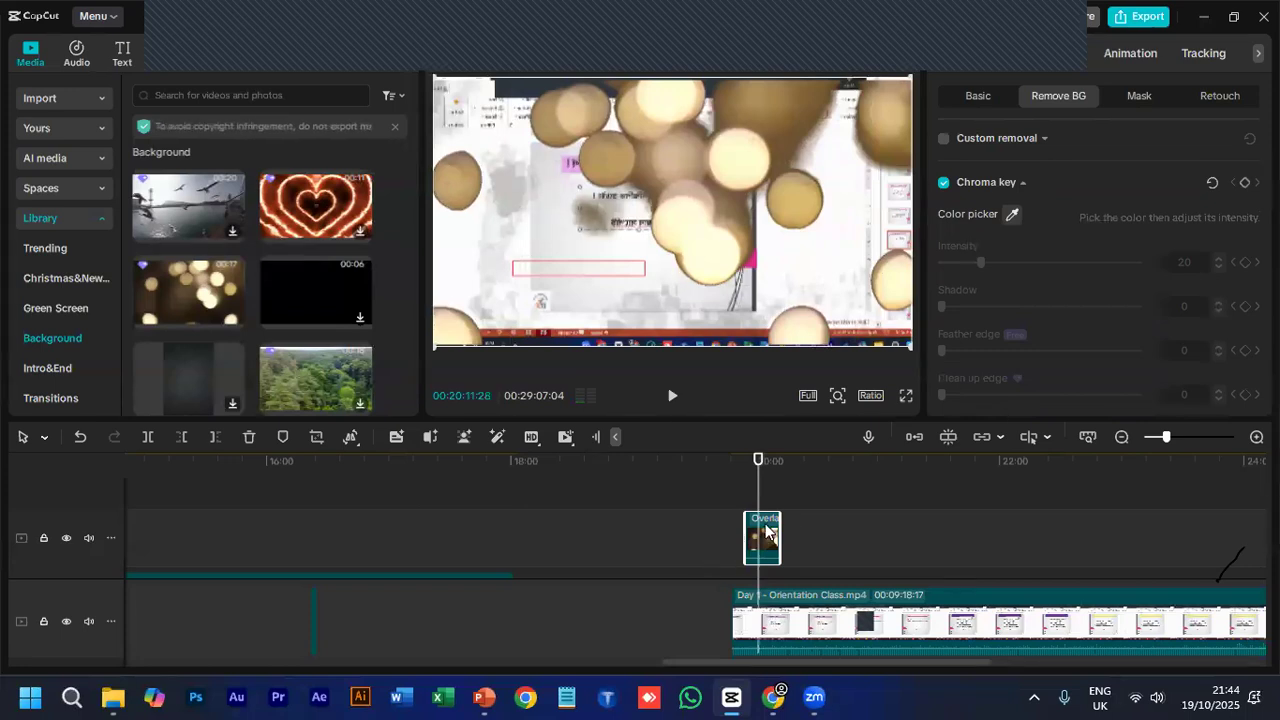
key(Delete)
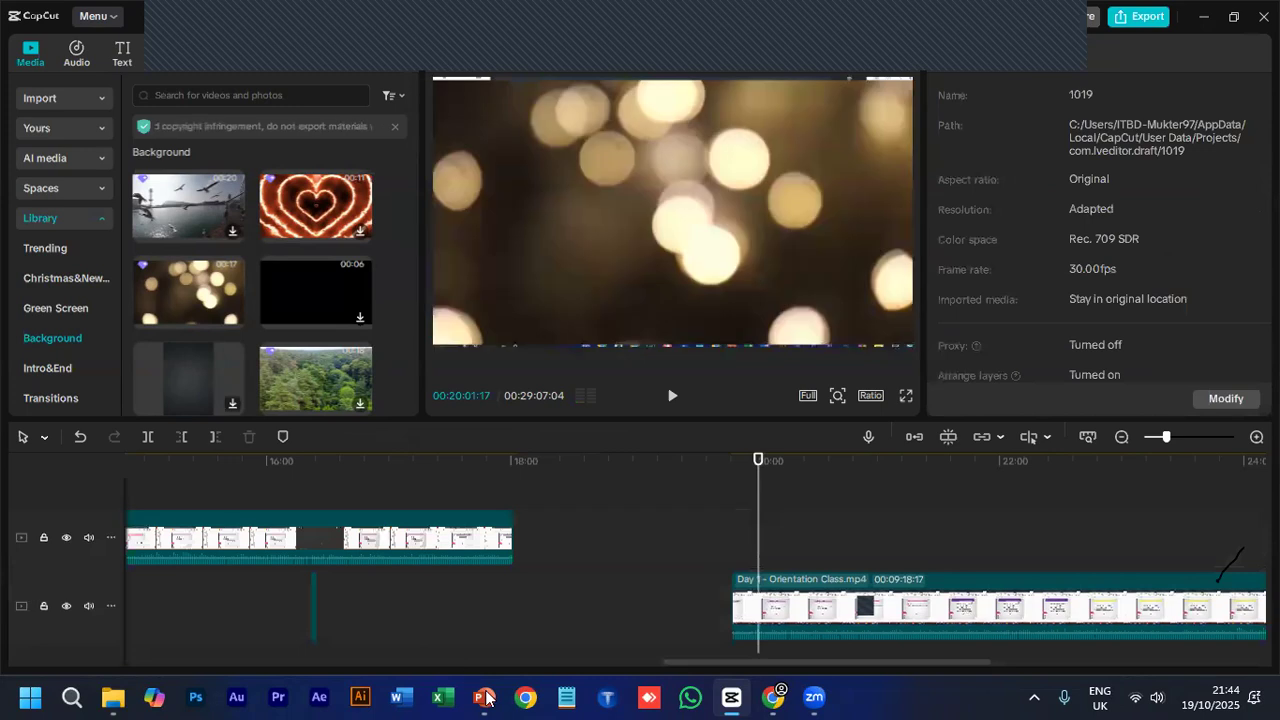
- Switch to PowerPoint to review the class topics list on slide 3, and return to CapCut
click(485, 697)
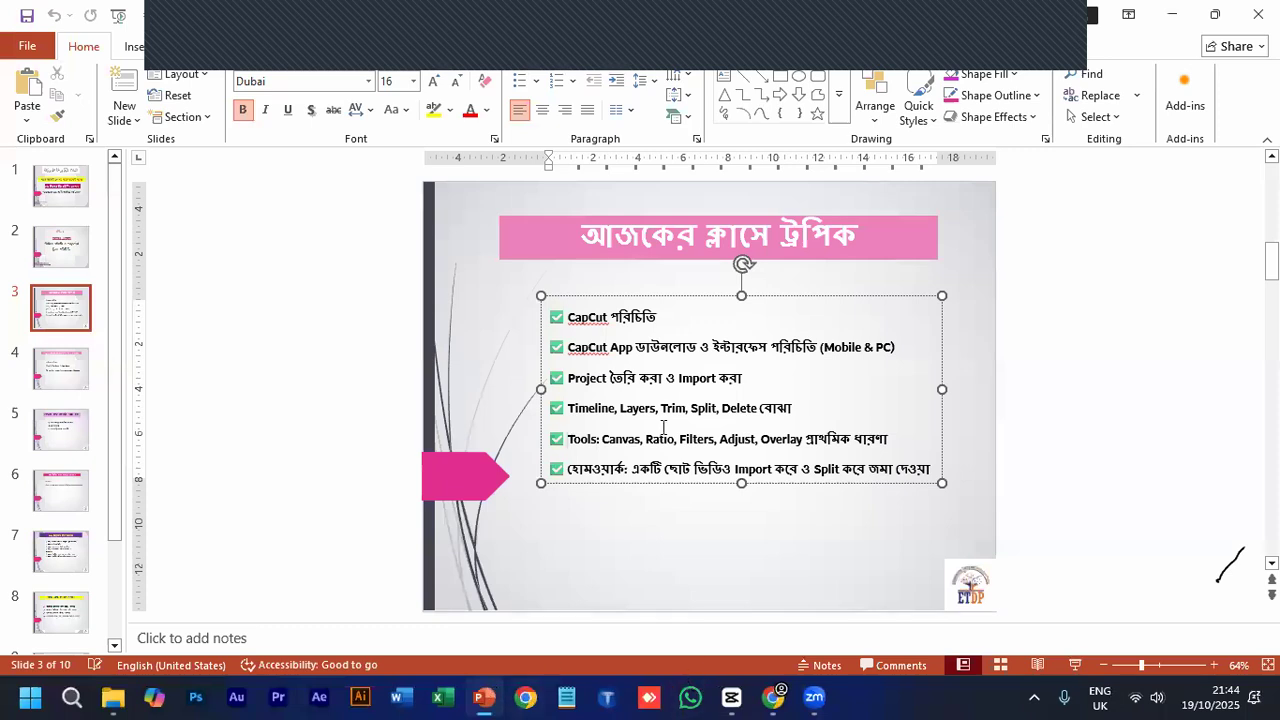
click(567, 323)
key(ctrl+a)
click(735, 697)
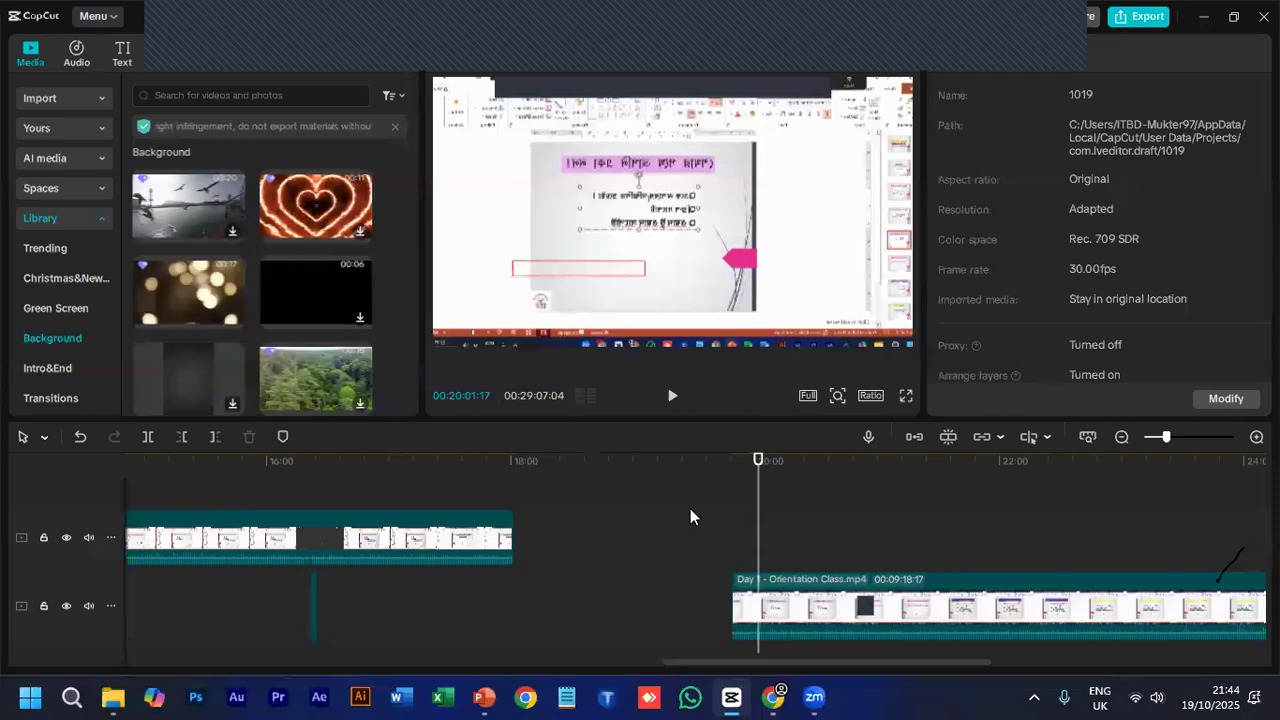
- Delete the upper-track Orientation Class clip and move the last main-track clip close to the end of the first one
scroll(347, 534, down, 3)
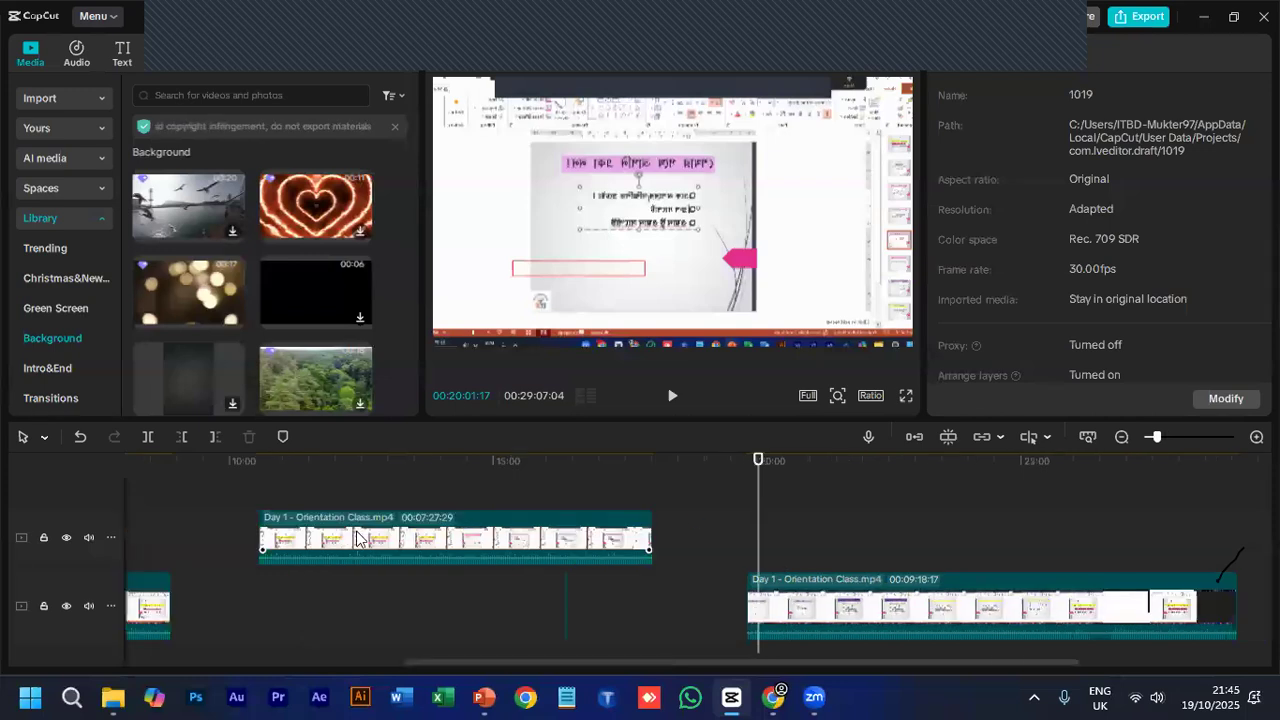
scroll(357, 538, down, 3)
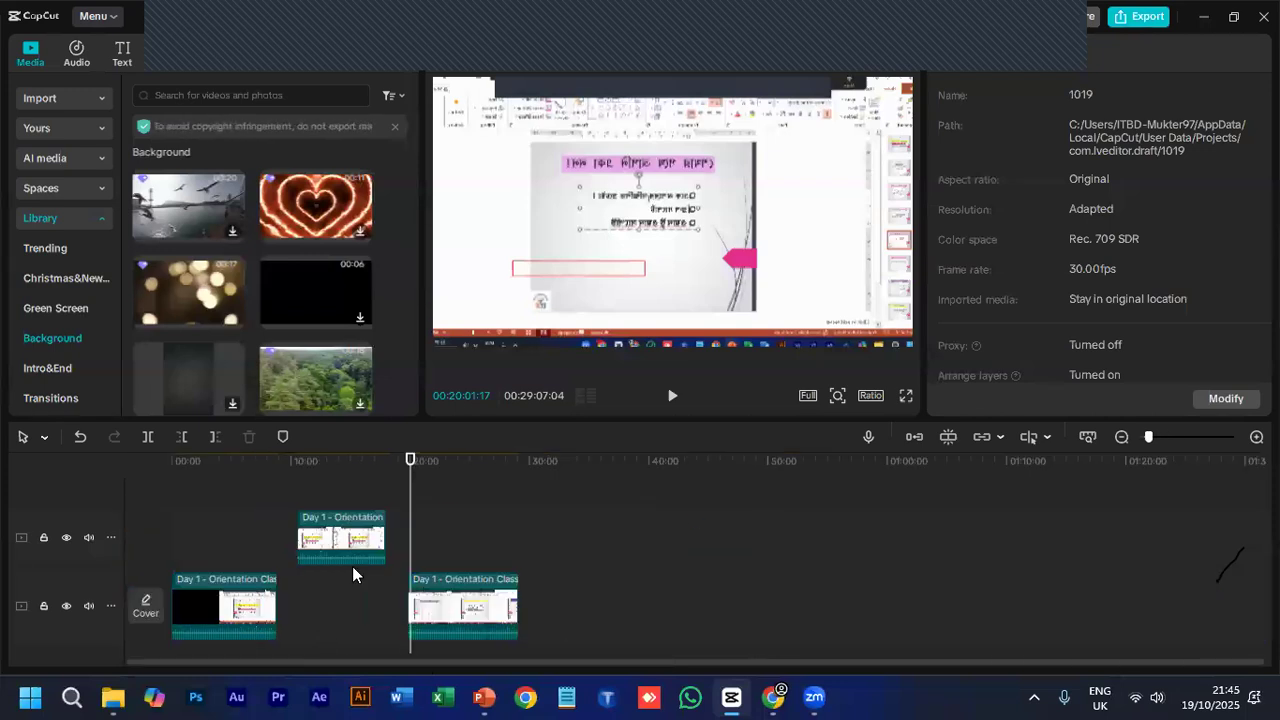
click(341, 542)
key(Delete)
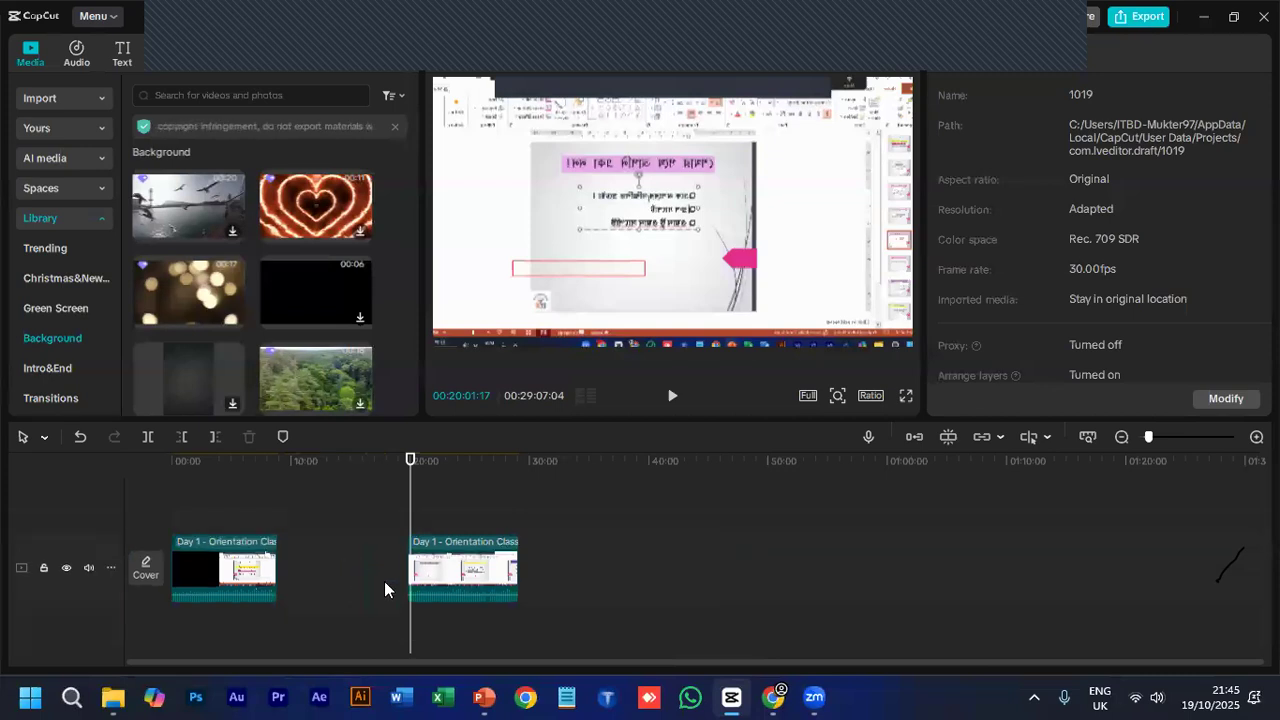
click(461, 557)
drag(441, 565, 345, 566)
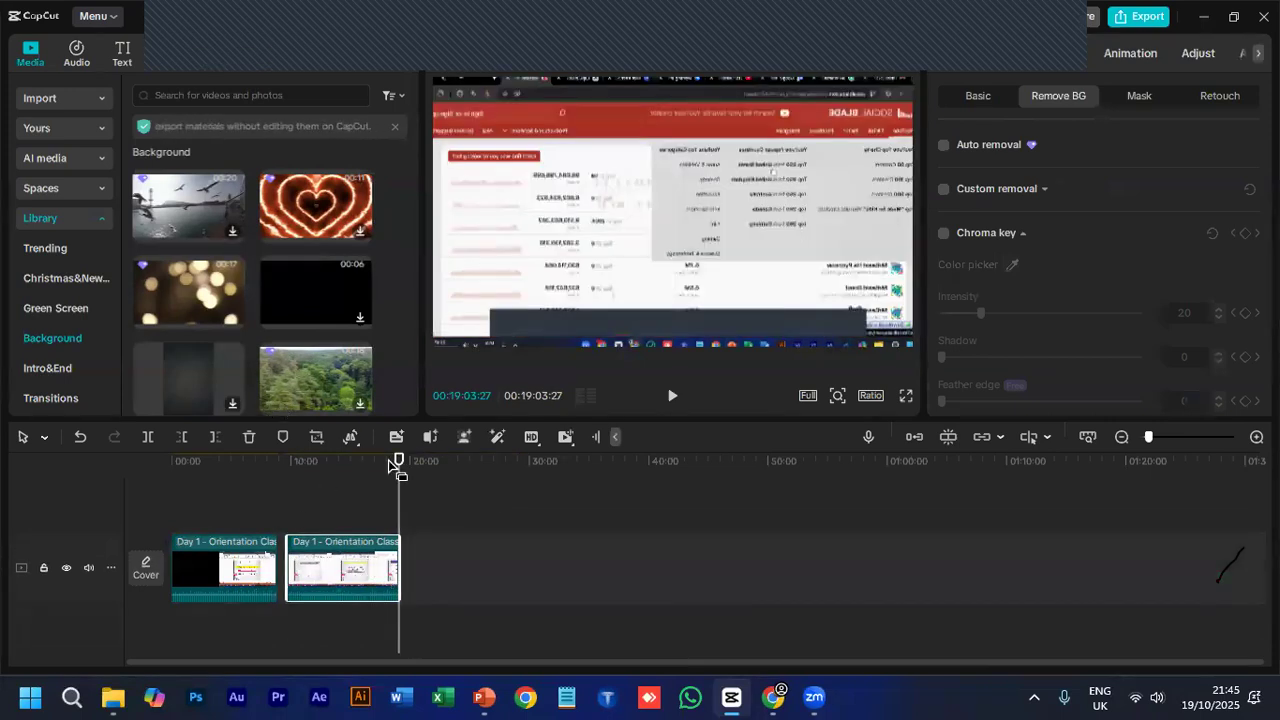
- Import the video Day 1 - Orientation Class.mp4 and add it to the main track after the last clip
click(66, 96)
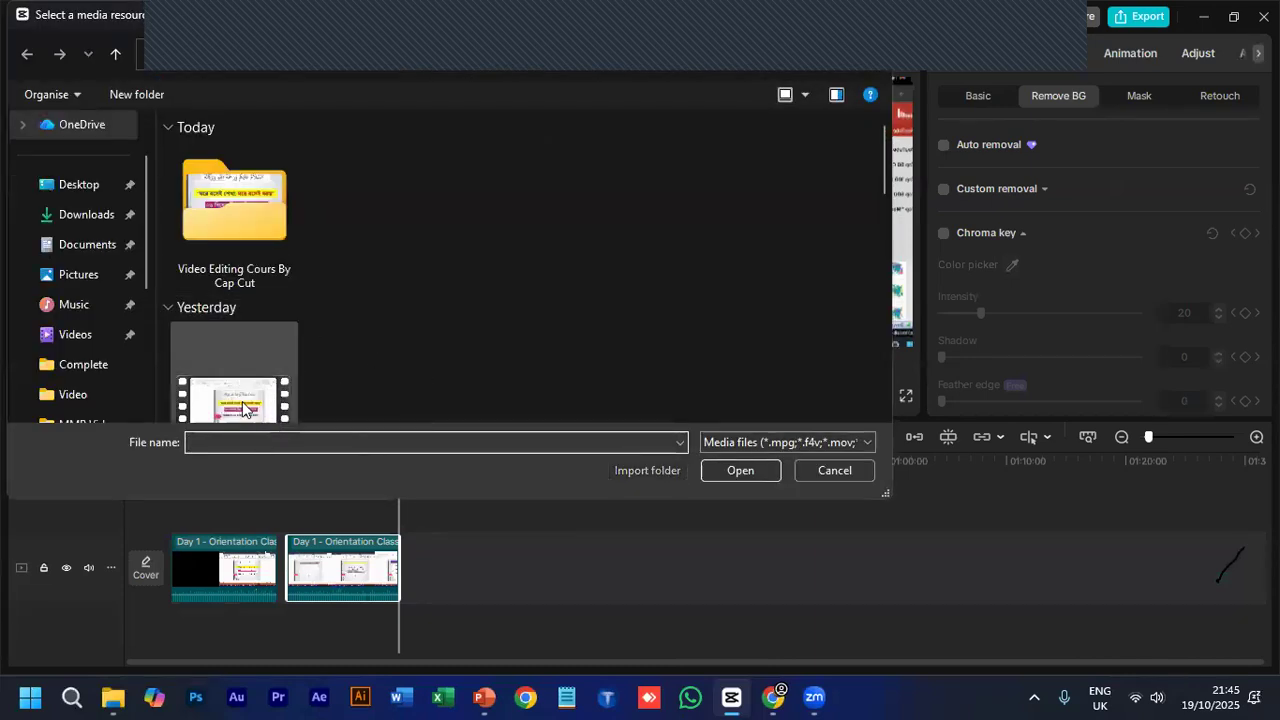
click(246, 380)
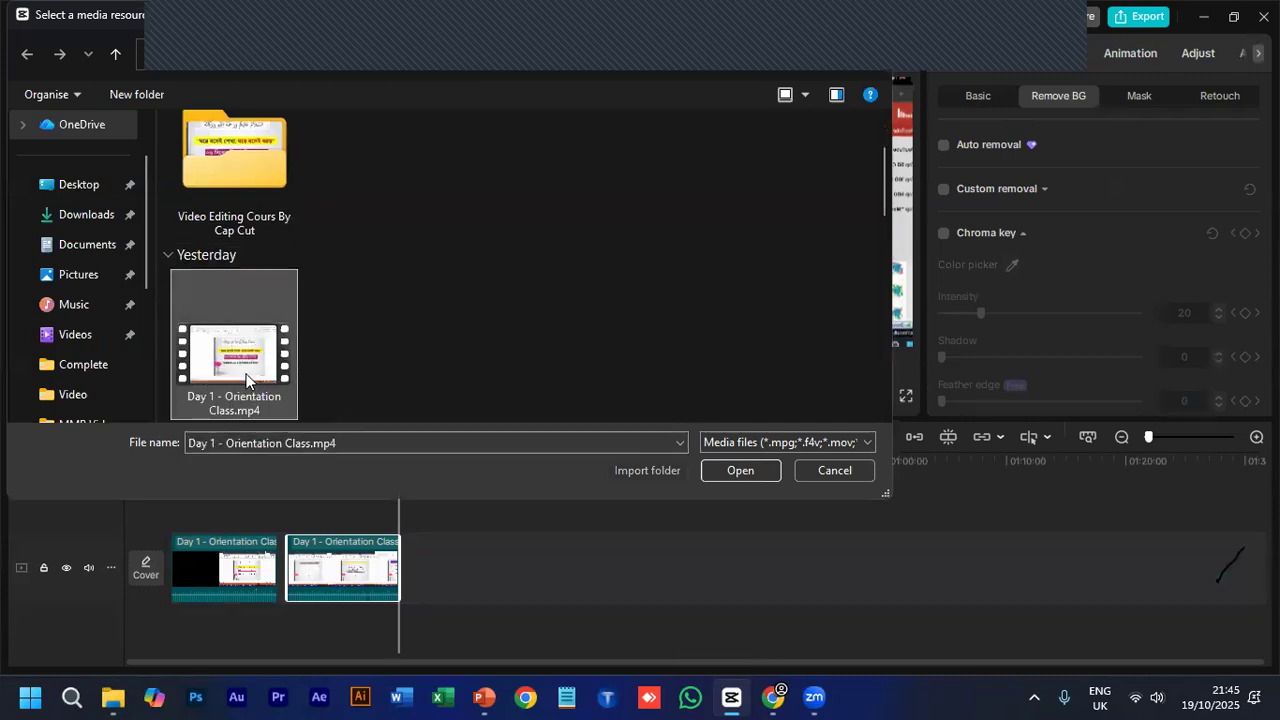
click(723, 472)
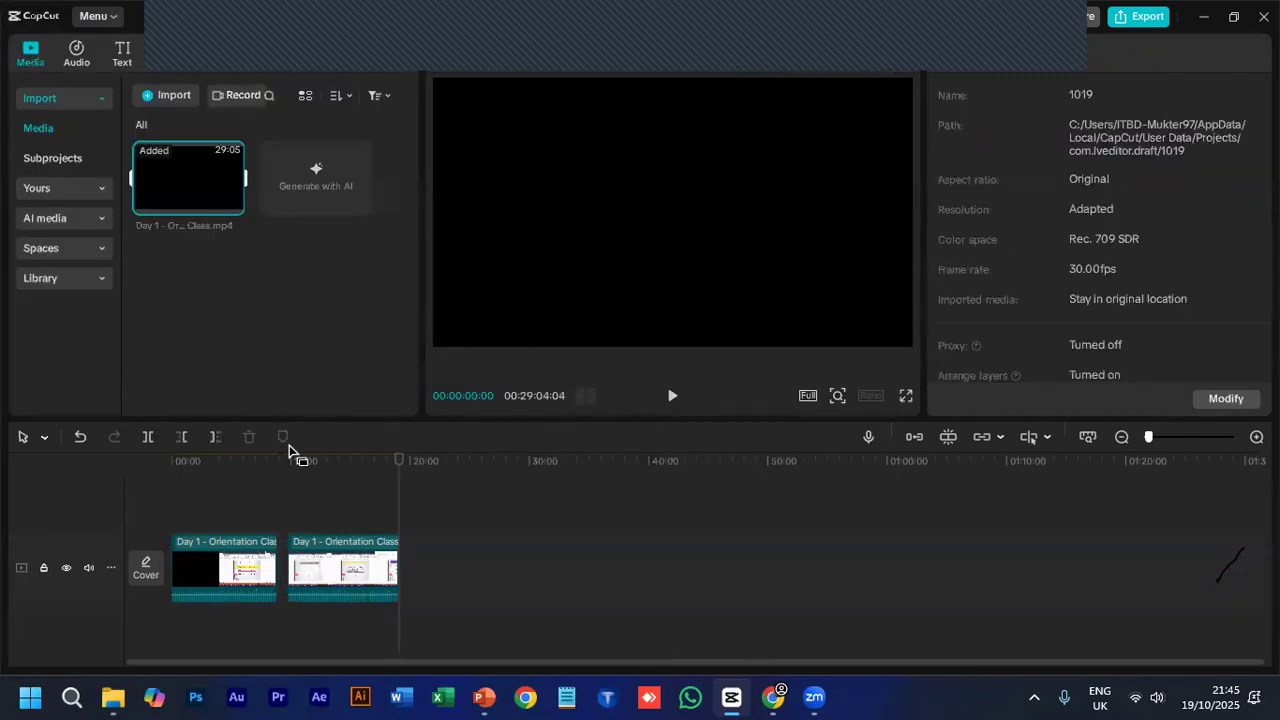
click(317, 461)
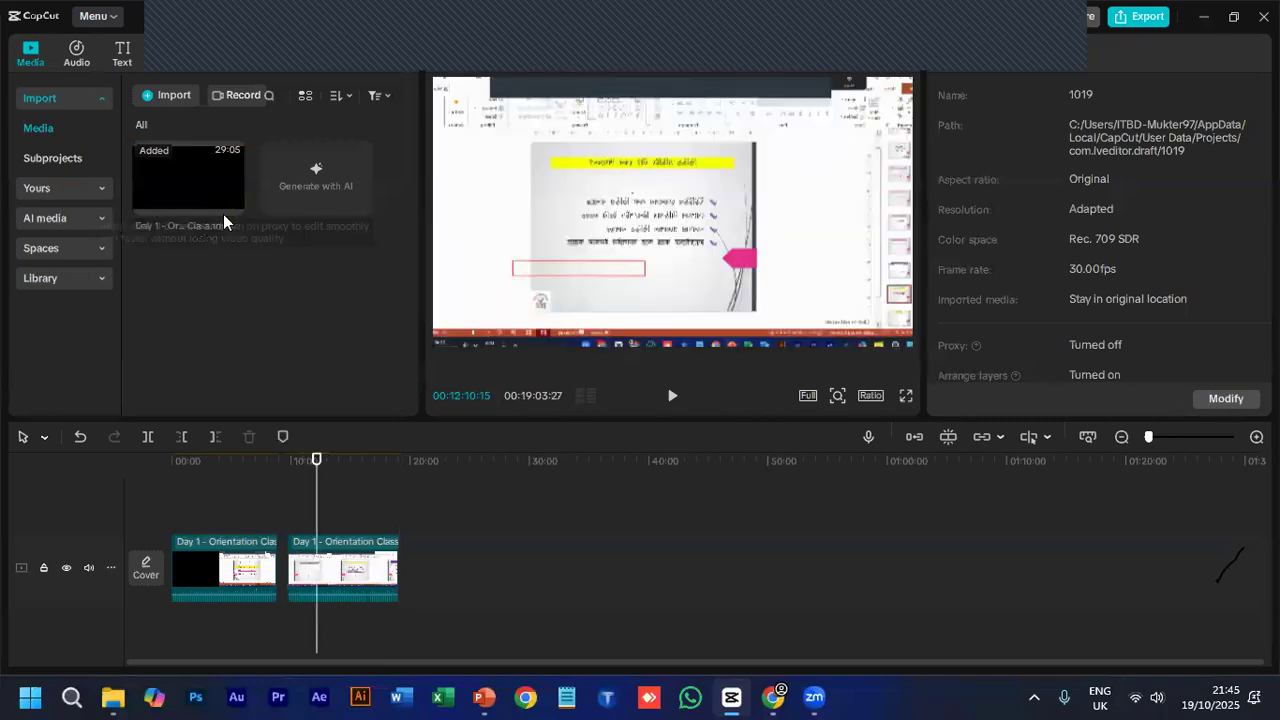
drag(207, 182, 405, 563)
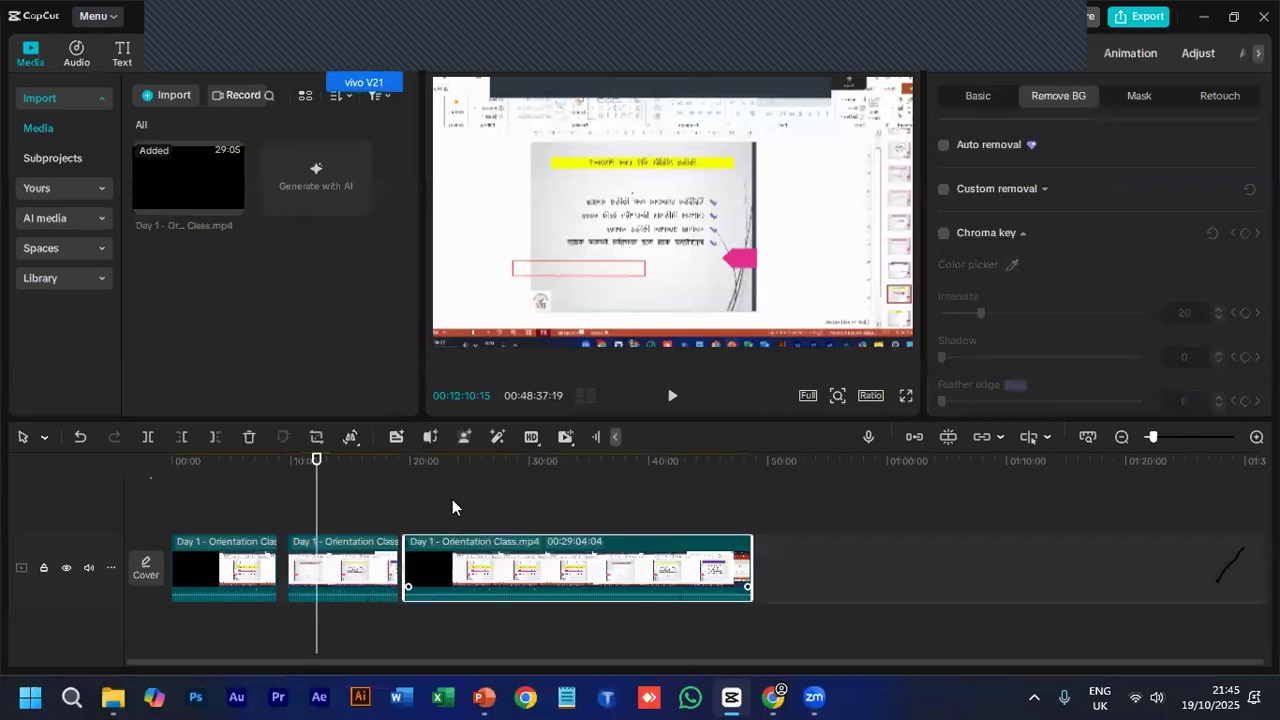
- Try another copy of the imported video at 00:21:50:05 and at the end of the main-track clips, and remove it
click(433, 461)
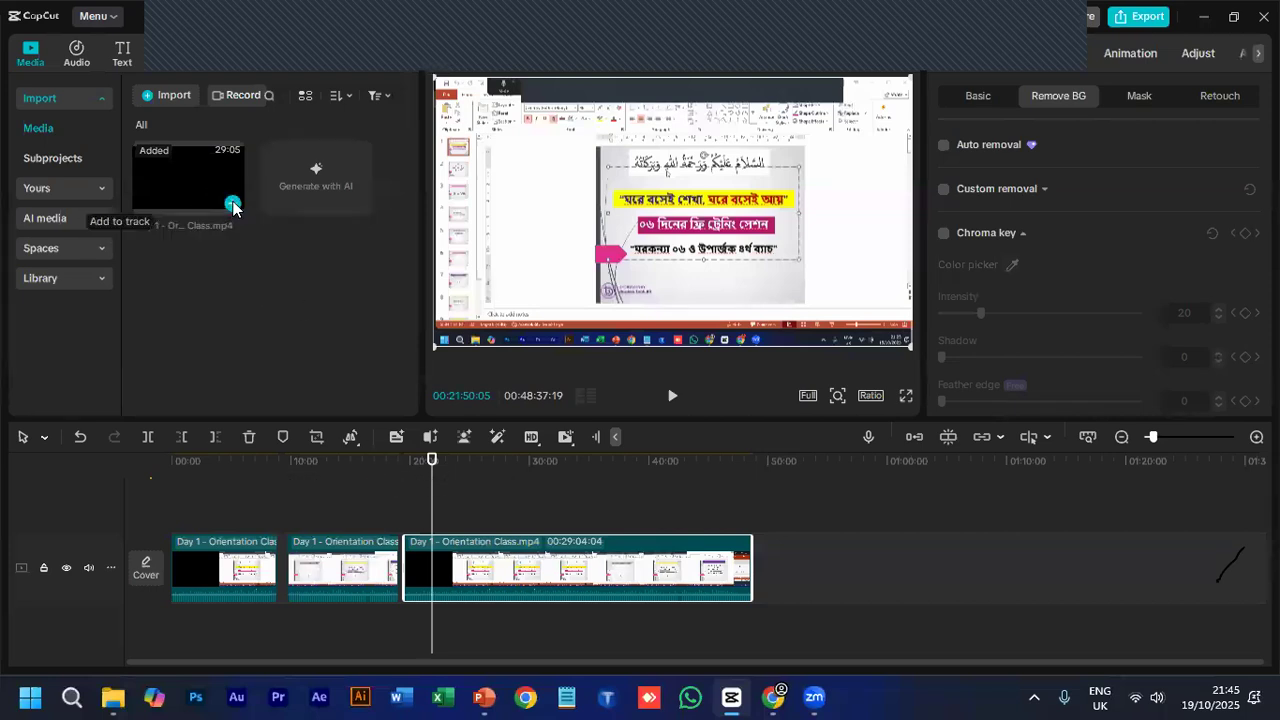
click(232, 204)
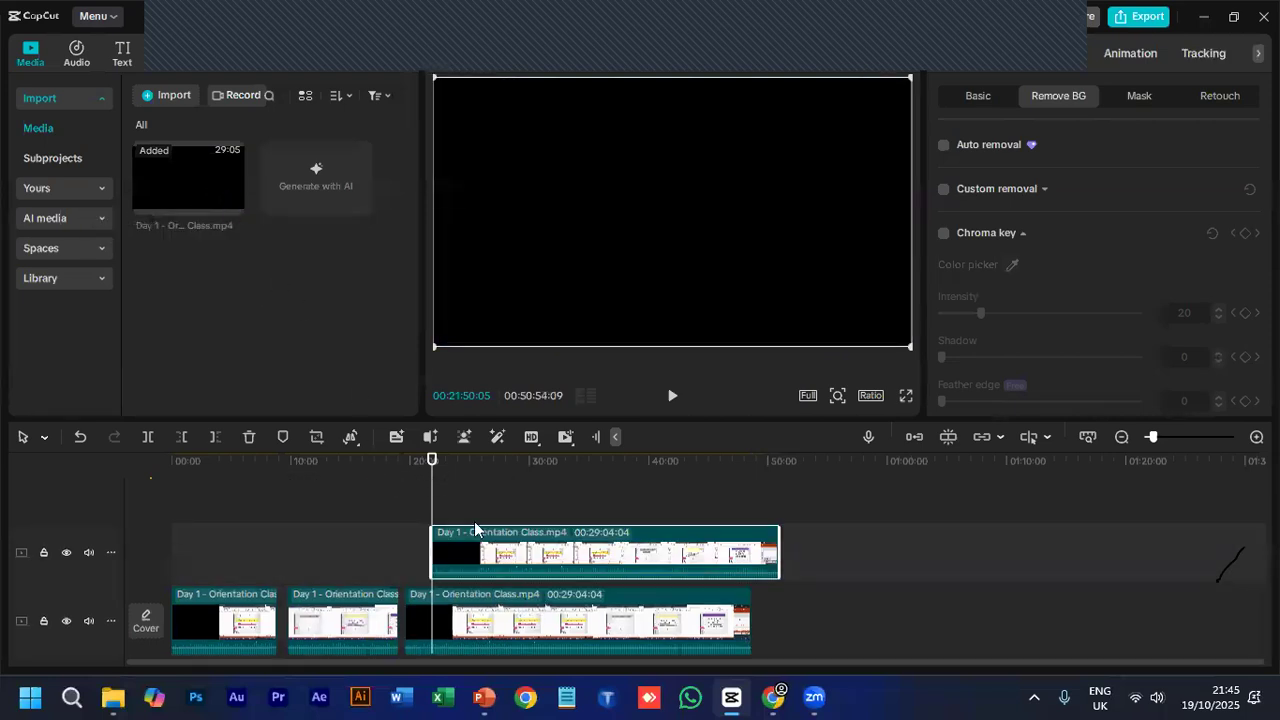
drag(512, 556, 796, 612)
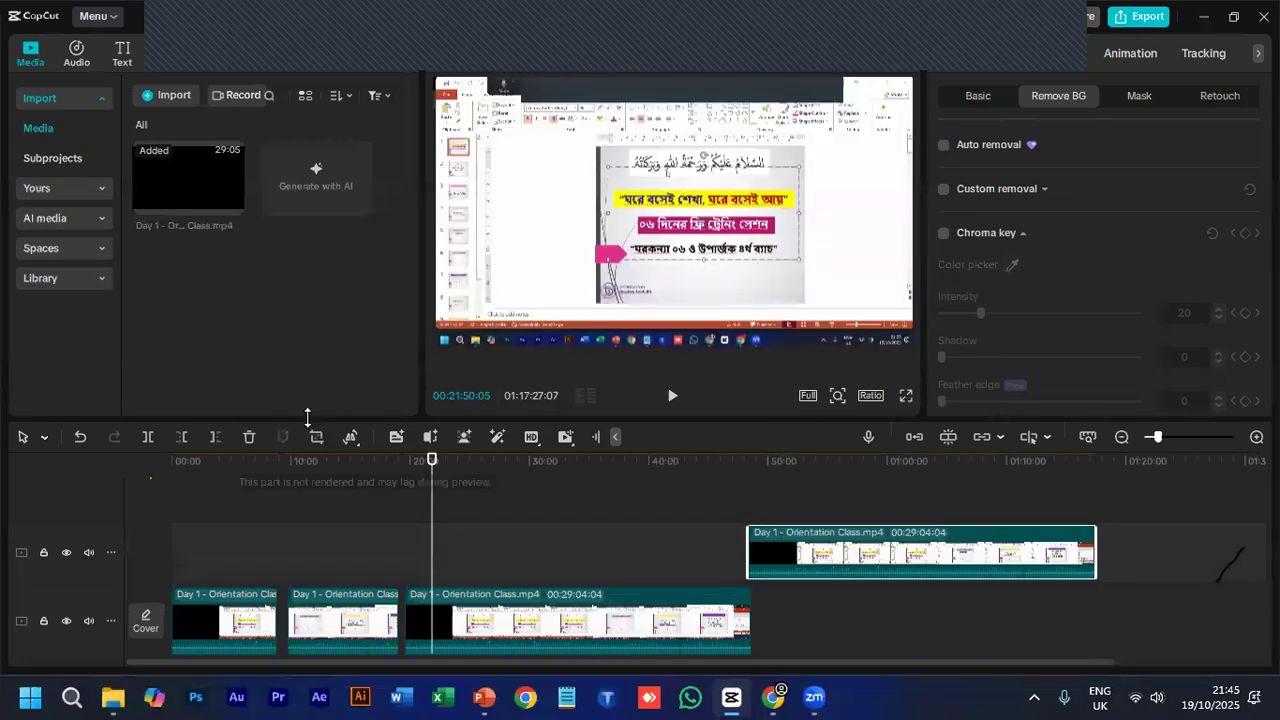
click(250, 436)
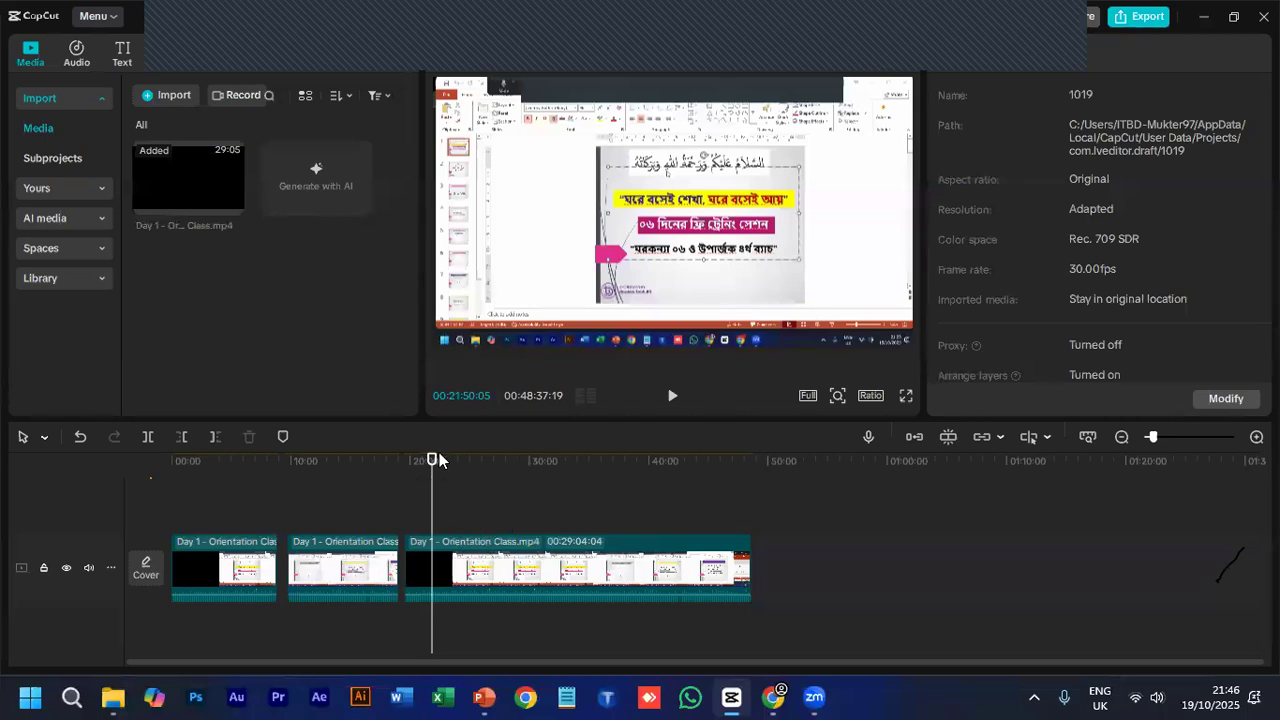
- Split the last main-track clip at 00:23:29:04 and delete its black opening segment
mouse_move(430, 463)
mouse_down()
mouse_move(486, 465)
mouse_move(451, 462)
mouse_up()
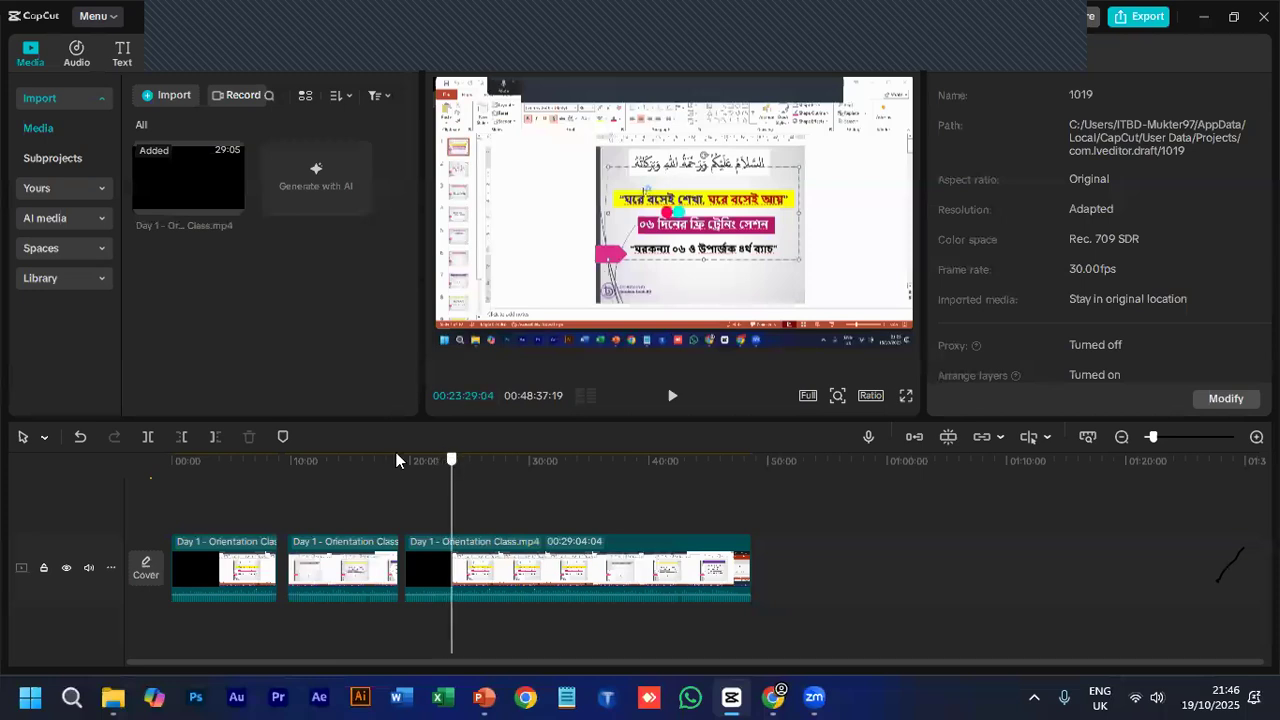
click(149, 437)
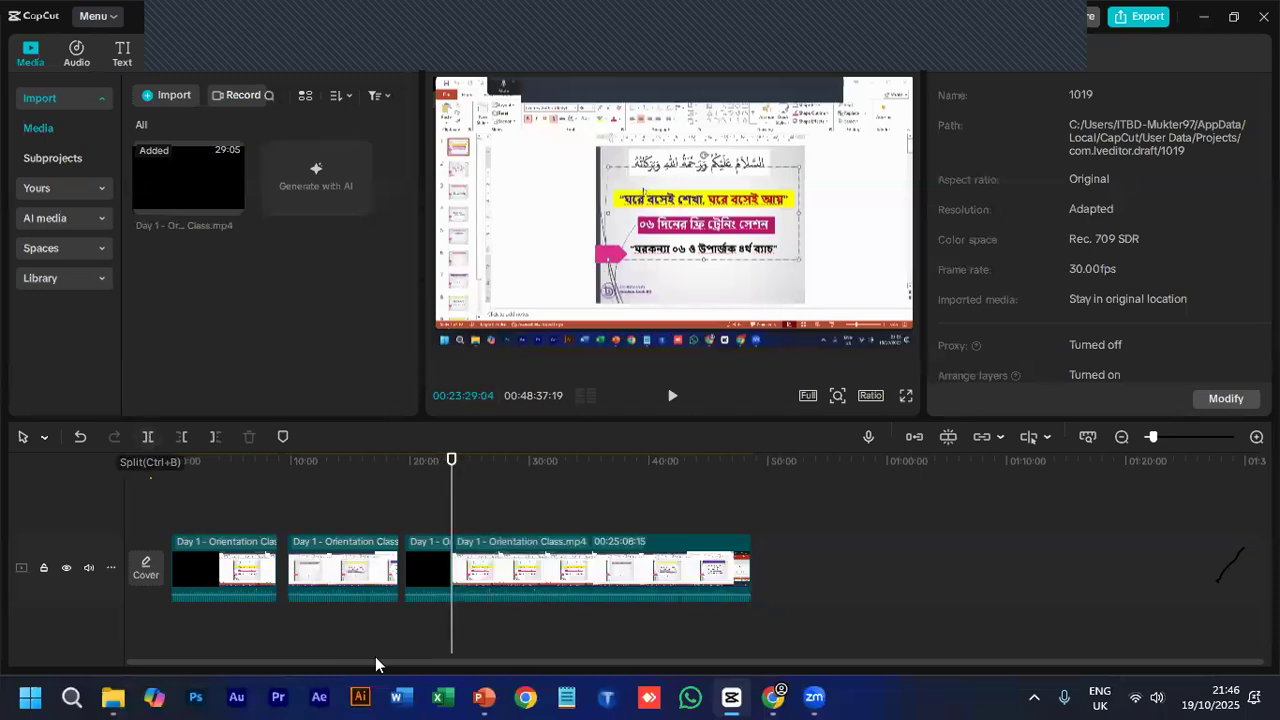
click(412, 585)
click(247, 437)
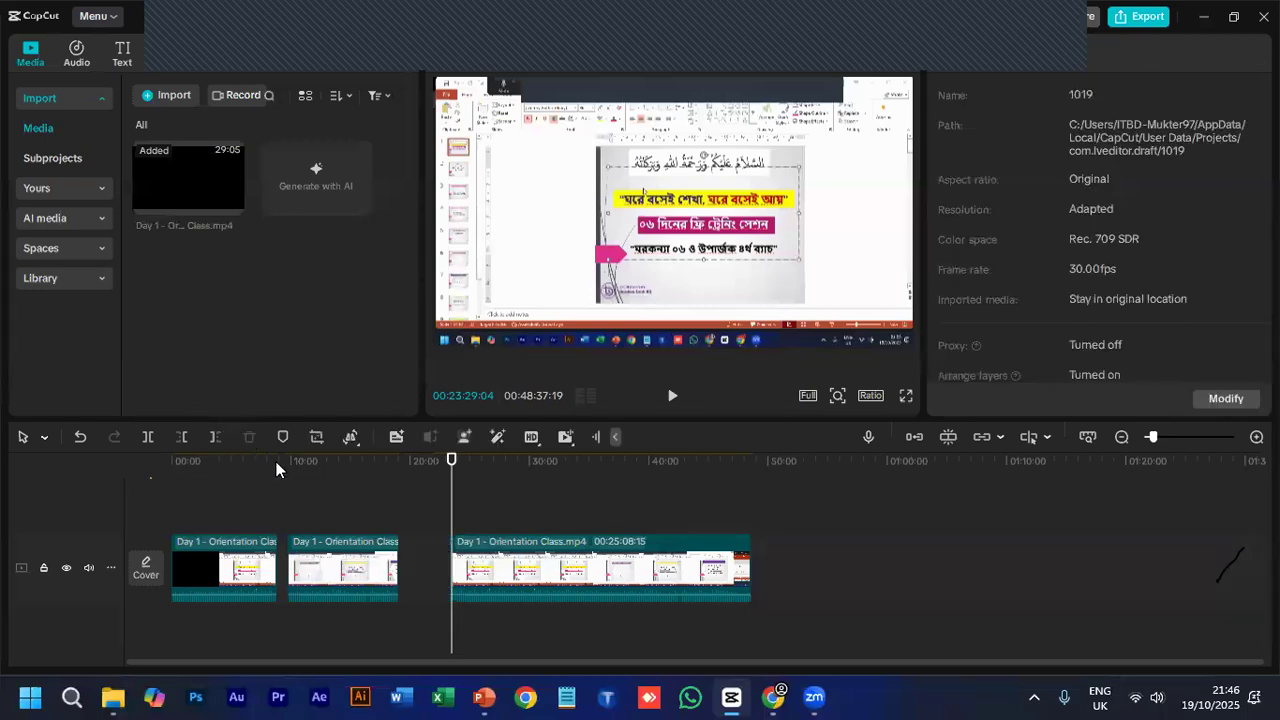
click(521, 465)
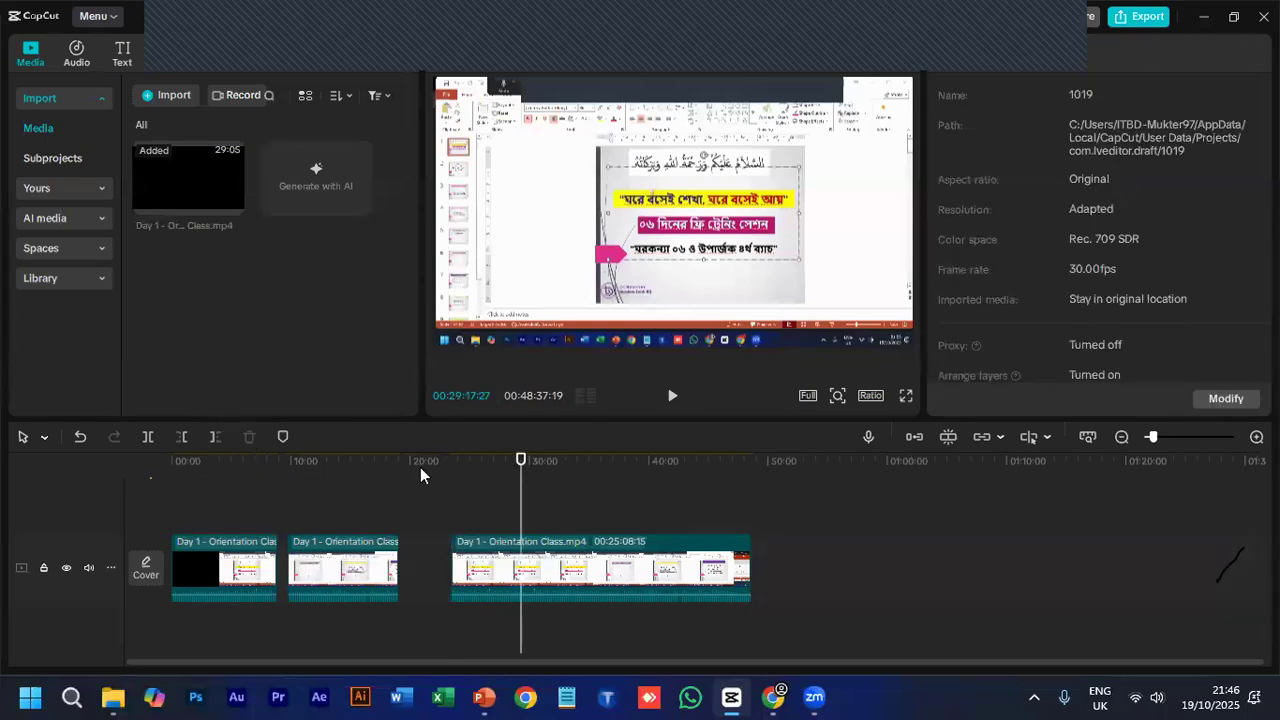
- Cut the section between 00:29:17:27 and 00:33:51:07 out of the last main-track clip and move the remaining part up to close the gap
click(148, 437)
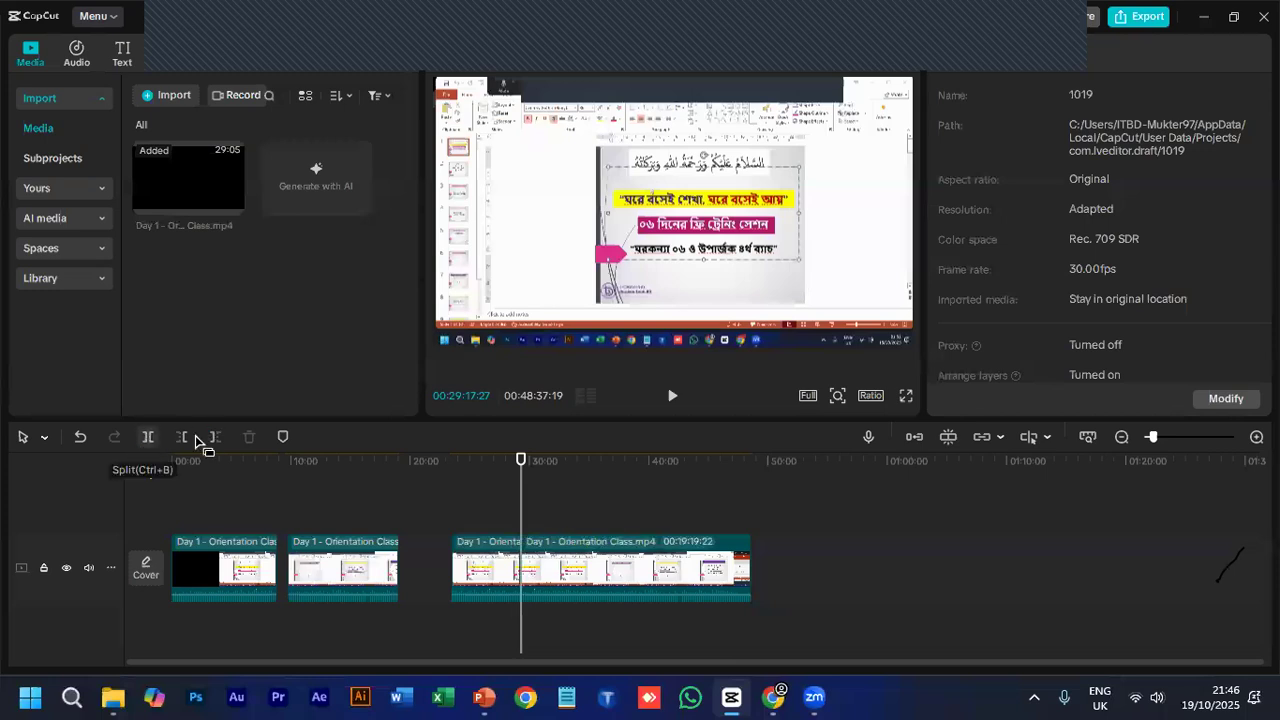
click(570, 488)
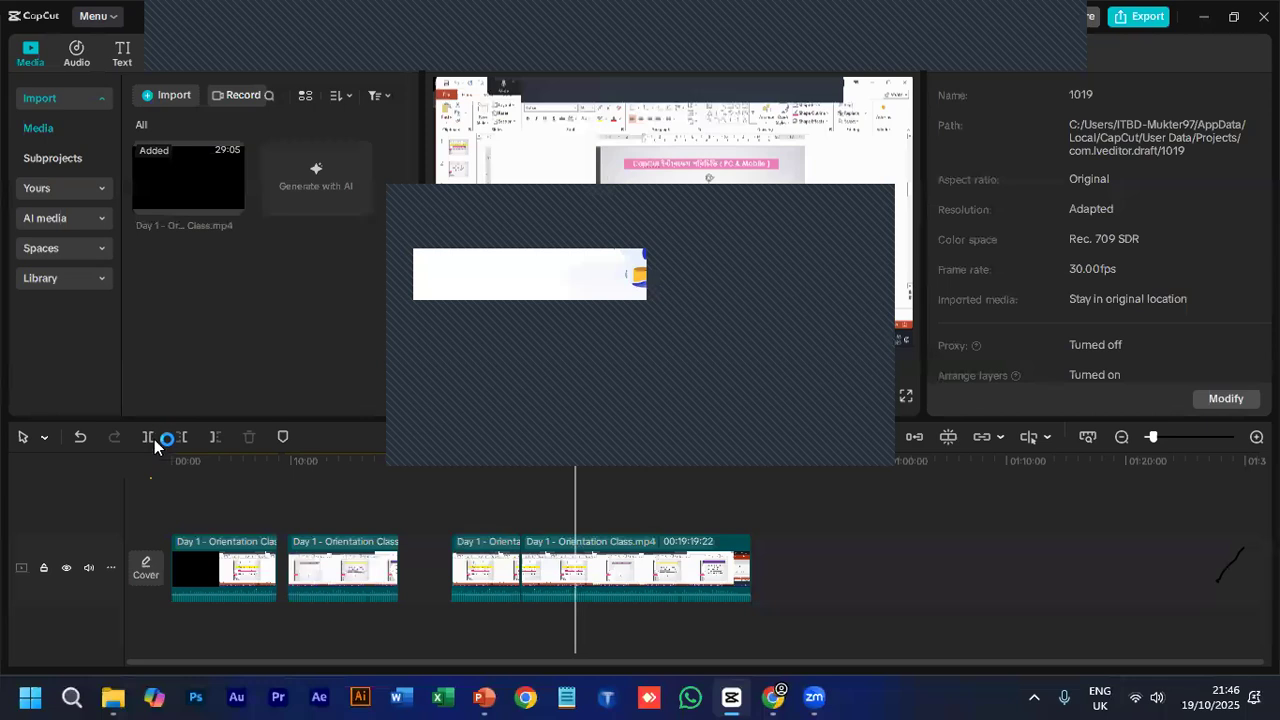
click(154, 441)
click(560, 558)
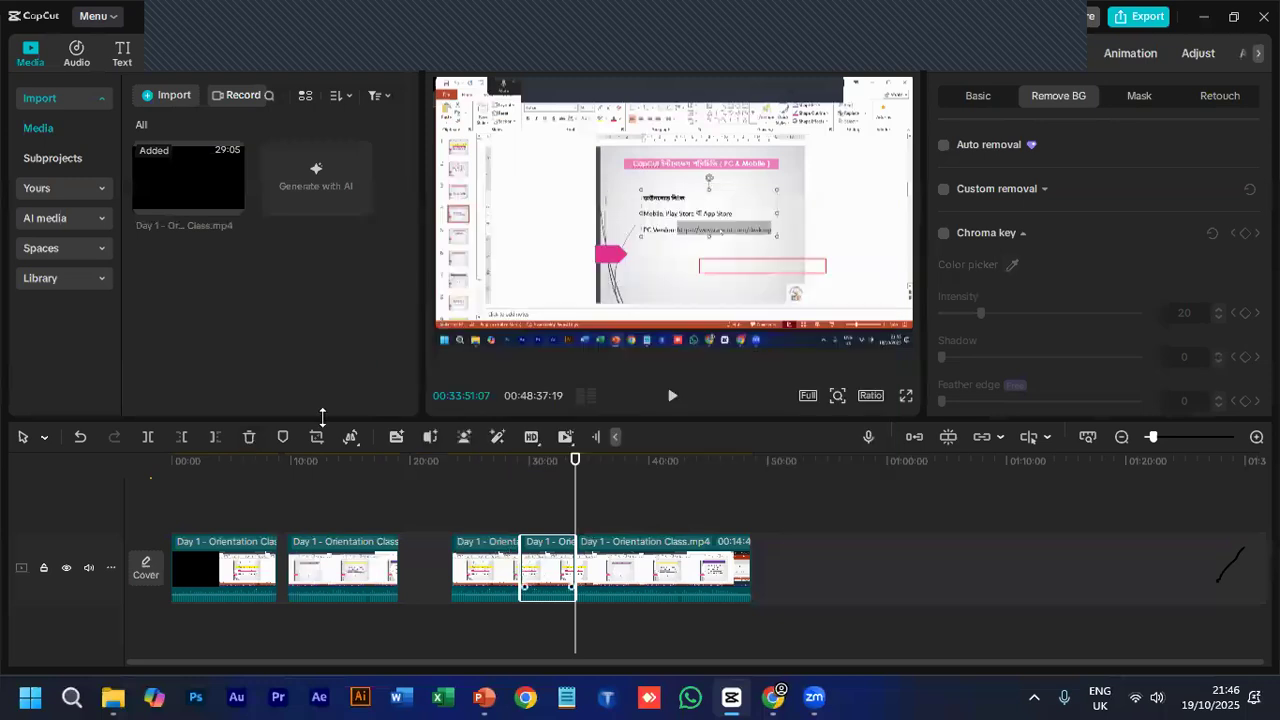
click(249, 437)
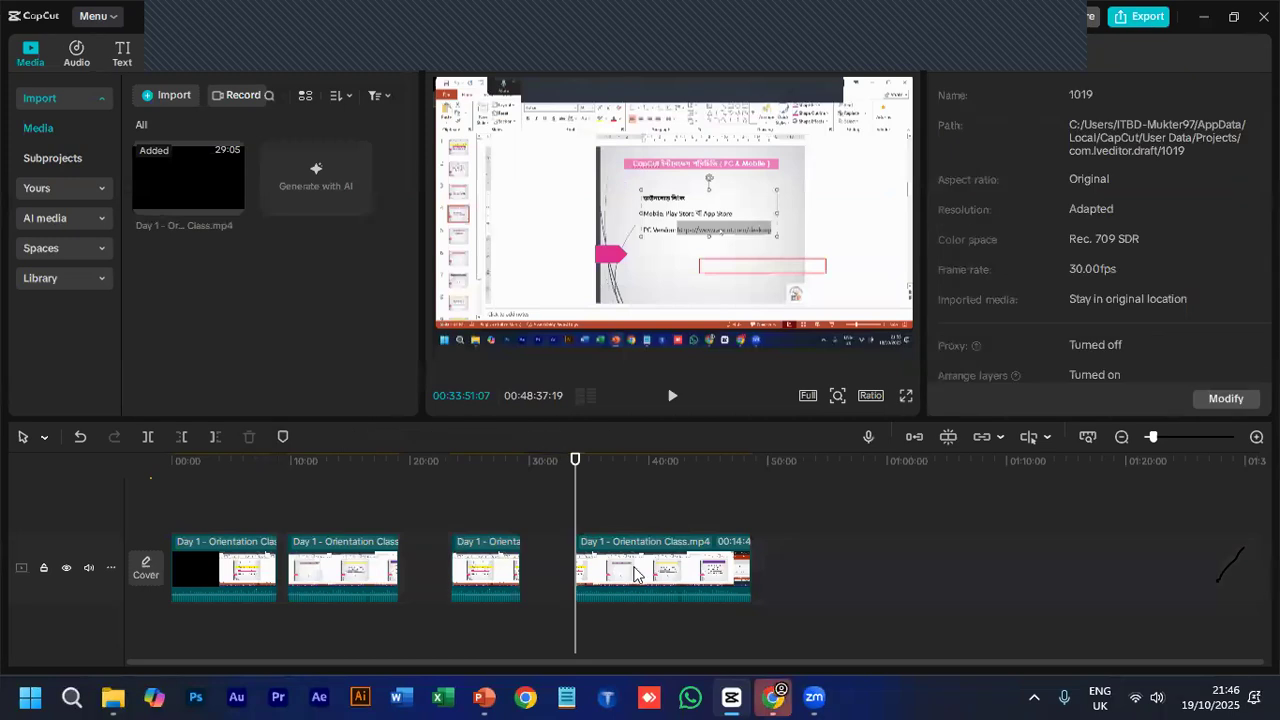
drag(596, 571, 586, 592)
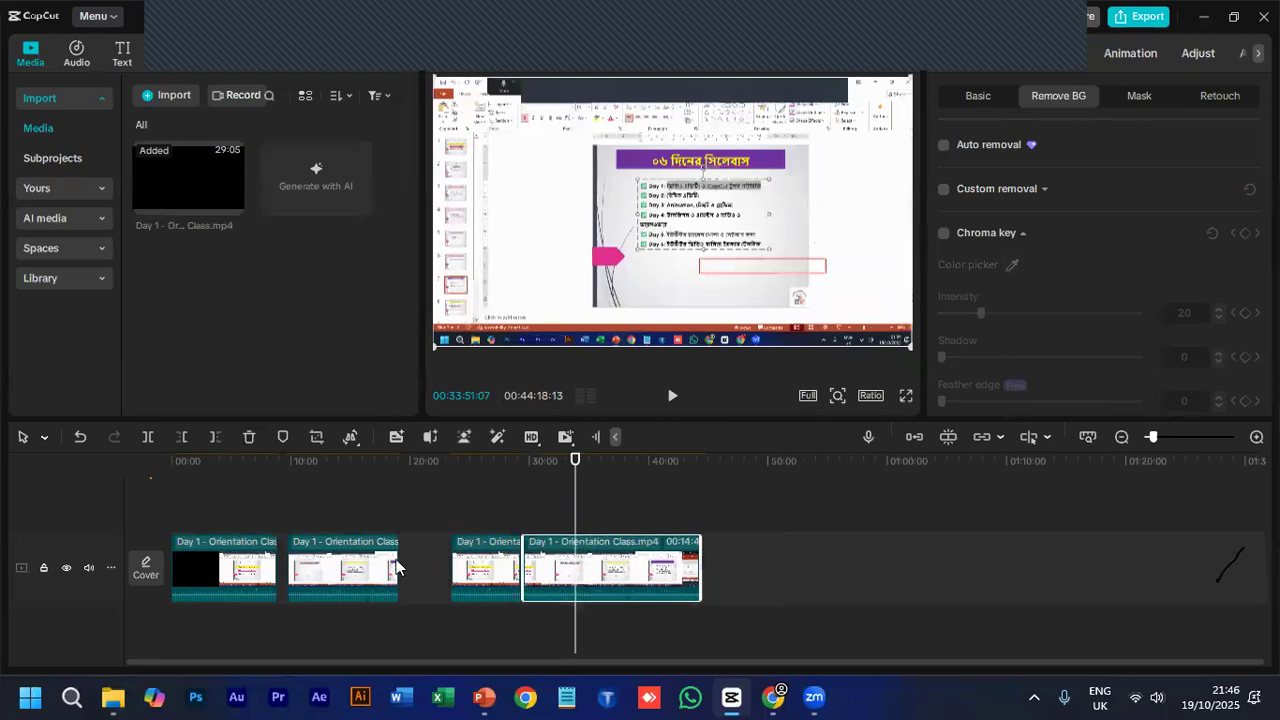
- Delete the first two main-track clips and move the remaining two together to the start of the timeline
click(395, 567)
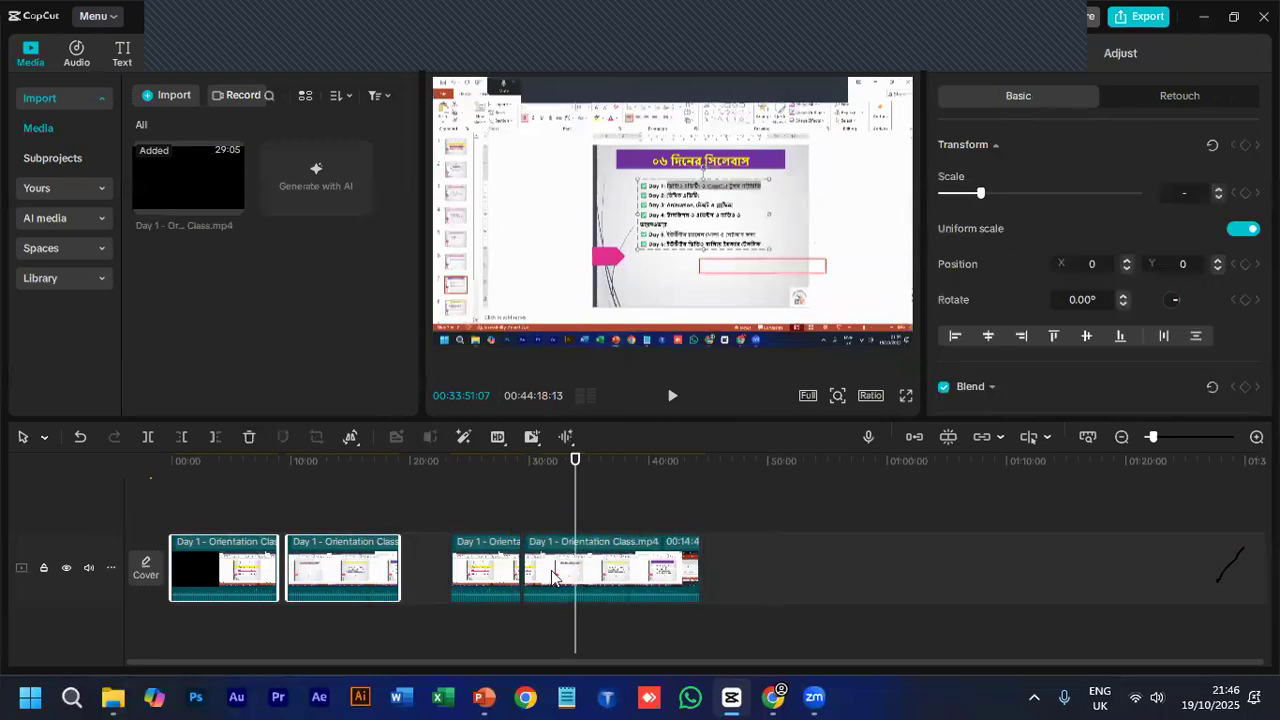
key(Delete)
drag(398, 506, 748, 663)
drag(635, 591, 467, 587)
drag(332, 600, 345, 600)
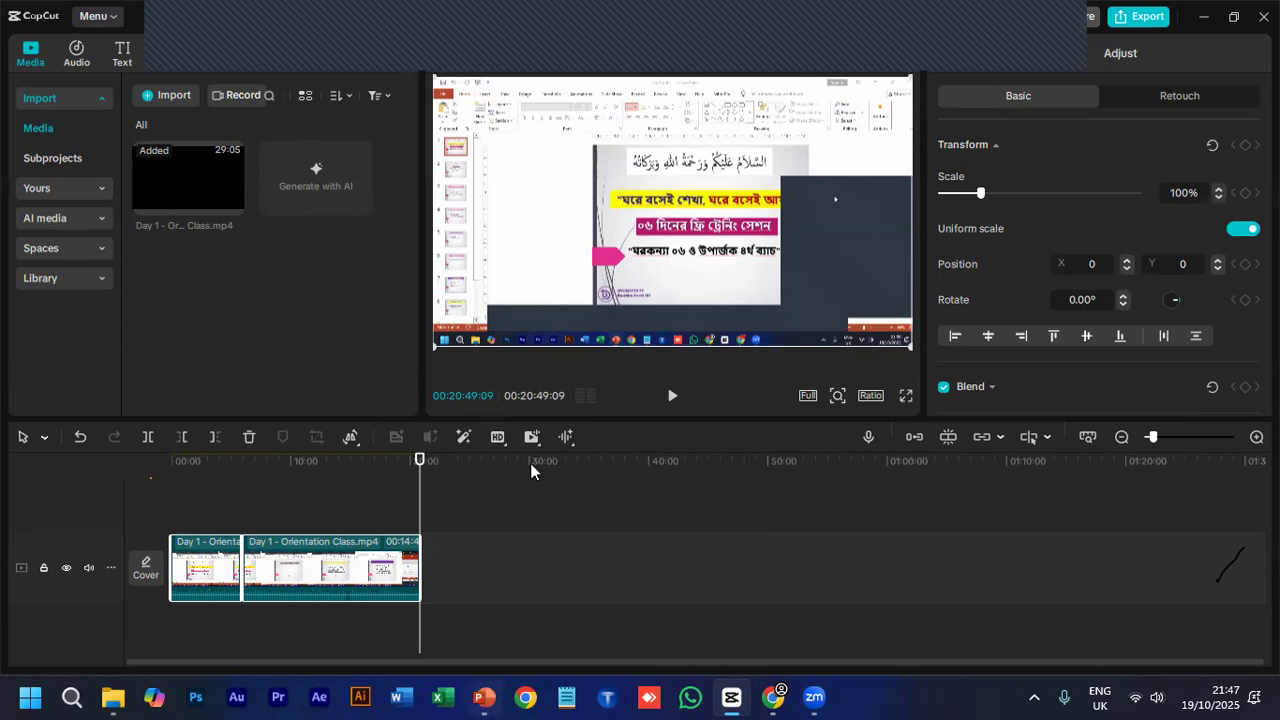
- Switch to PowerPoint to check the class topics slide and return to the CapCut project
key(alt+Tab)
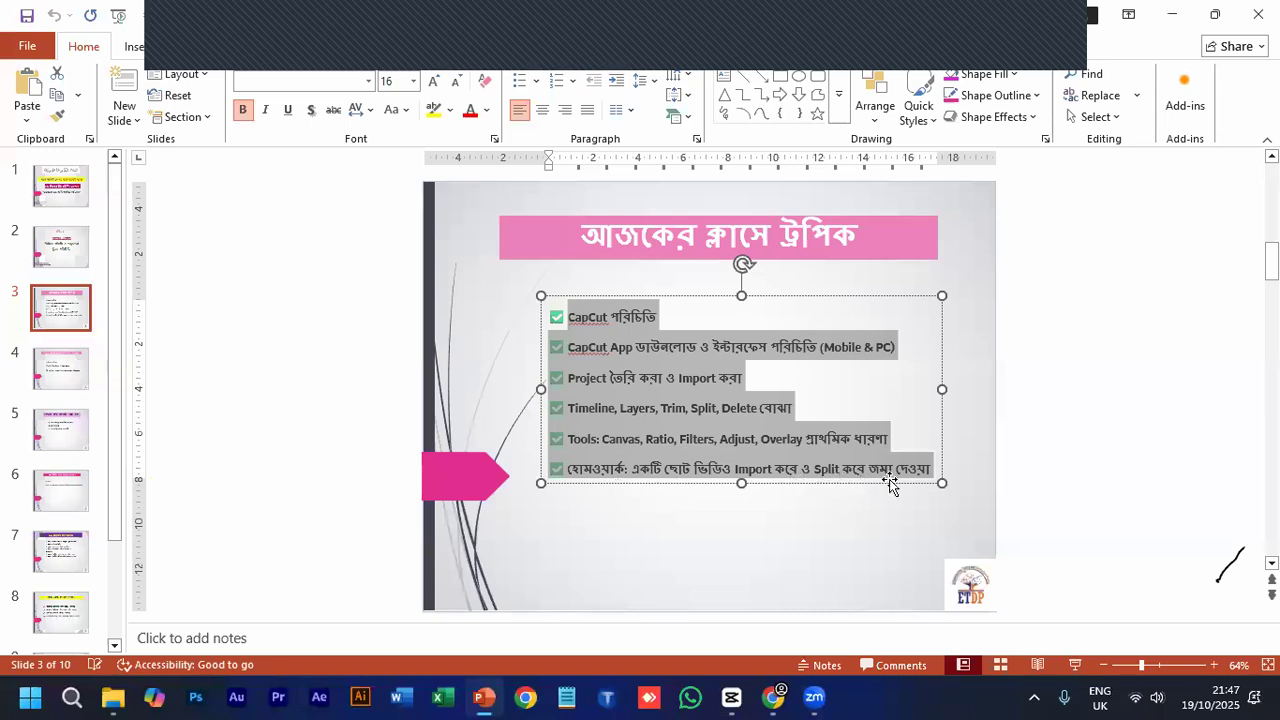
click(731, 698)
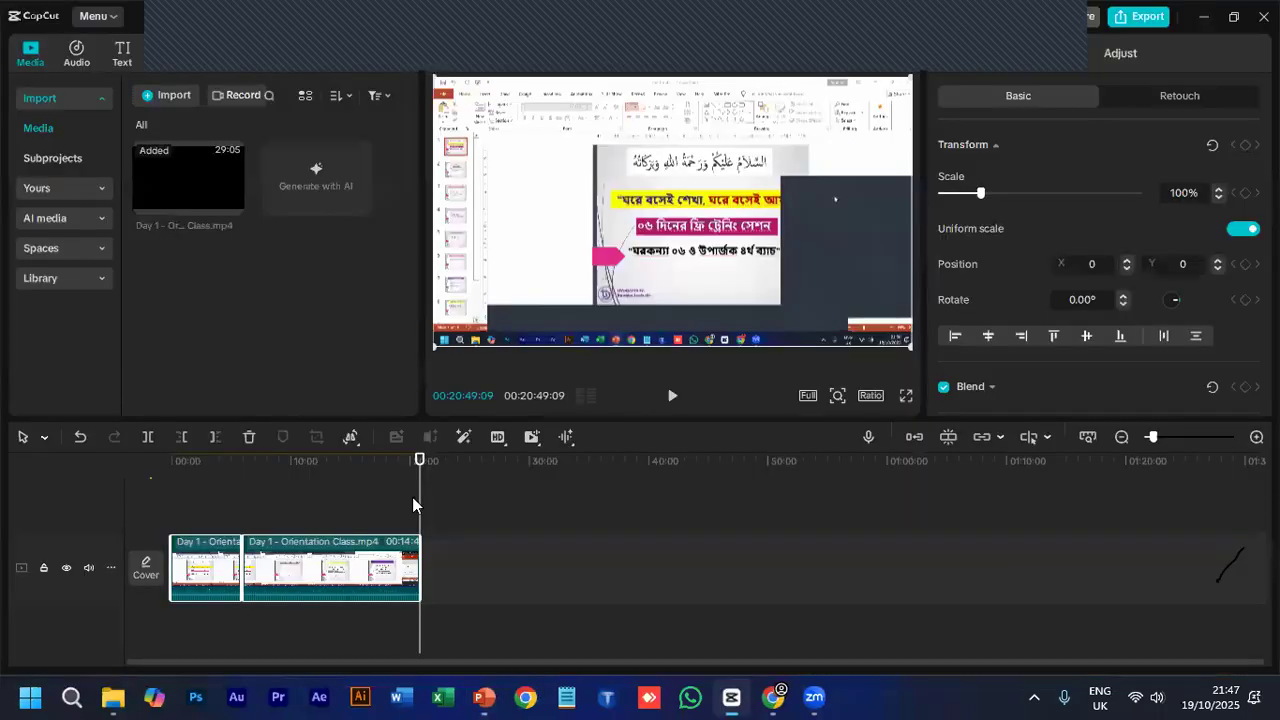
click(284, 462)
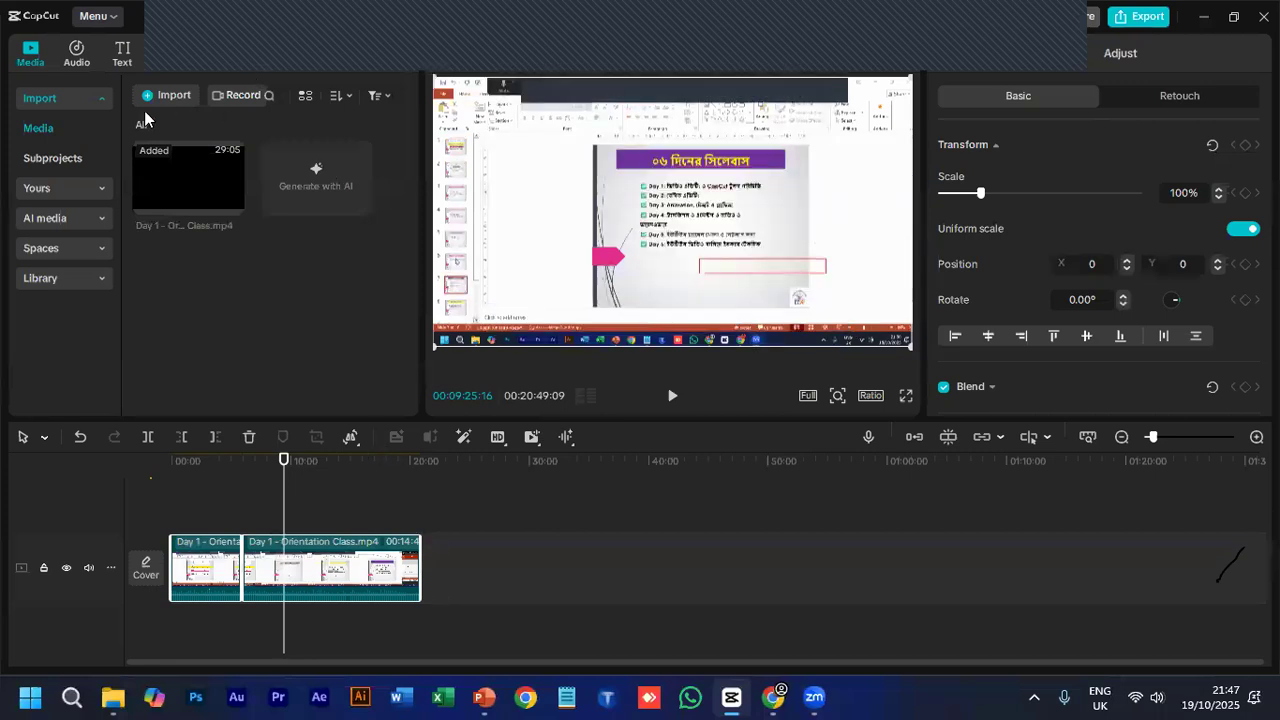
mouse_move(196, 189)
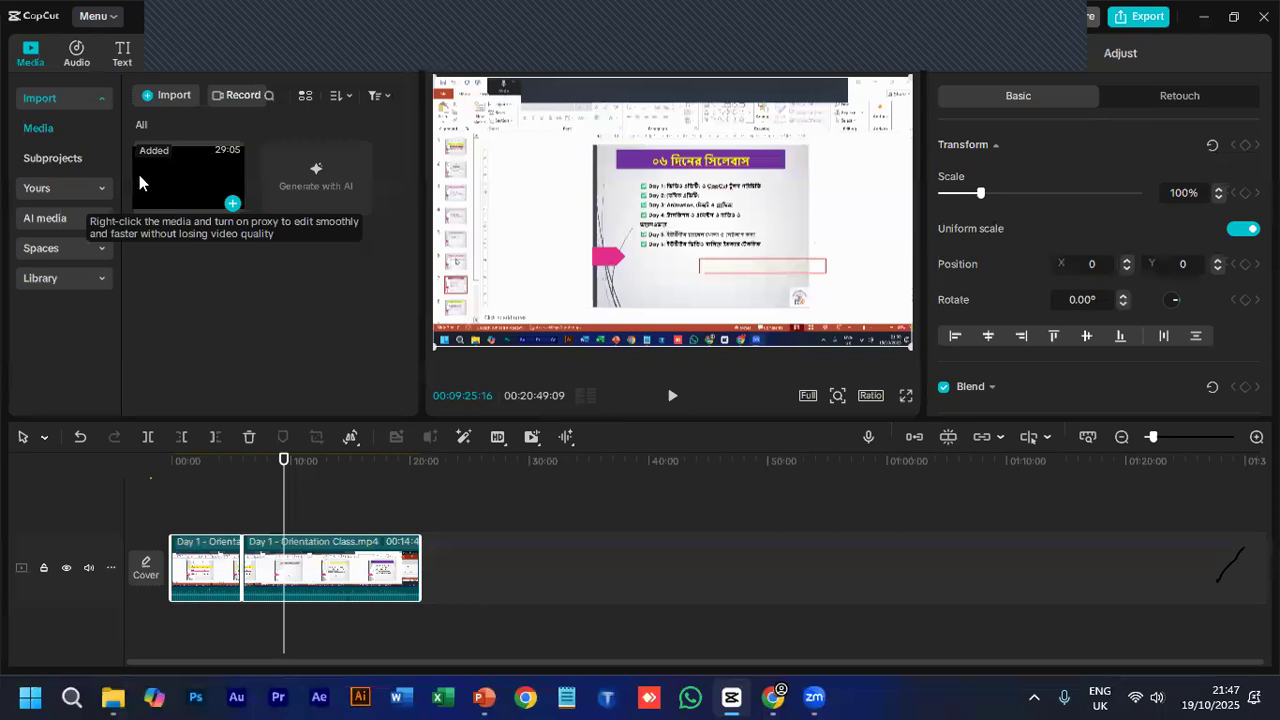
- Add the cloudy blue sky clip from the library's Trending category at the end of the main track, at 00:20:49:09
click(83, 278)
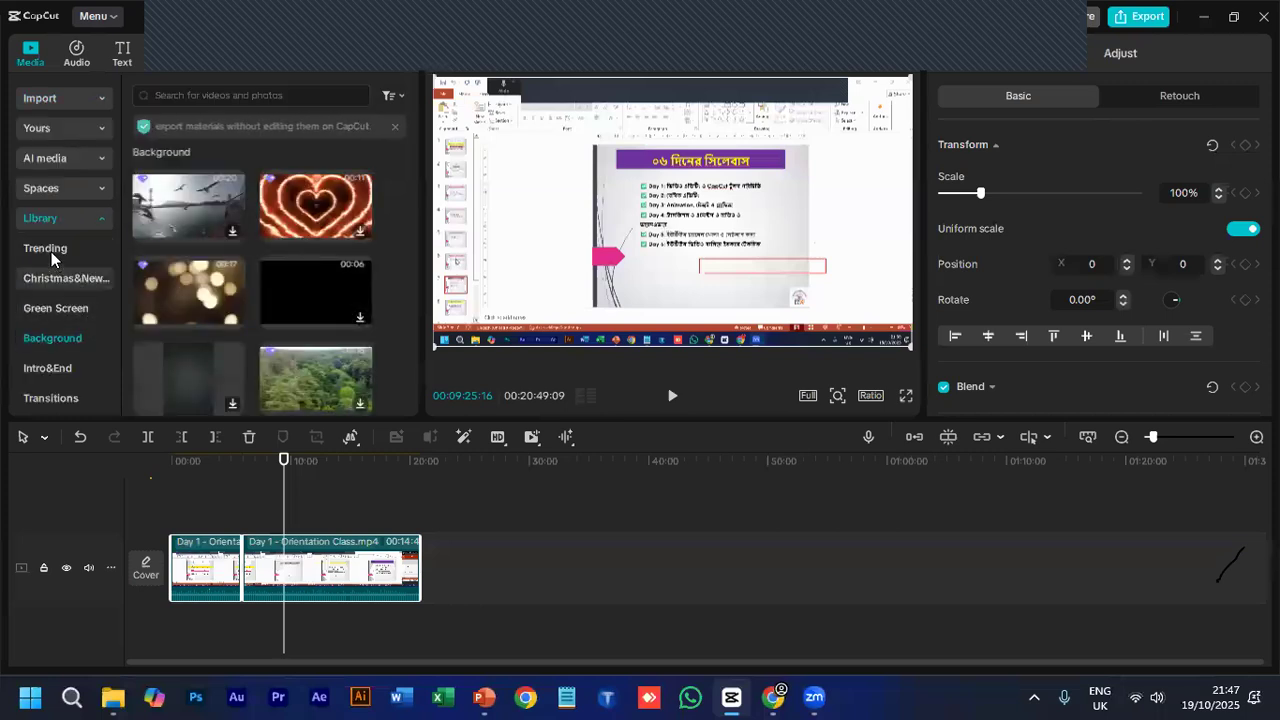
click(51, 248)
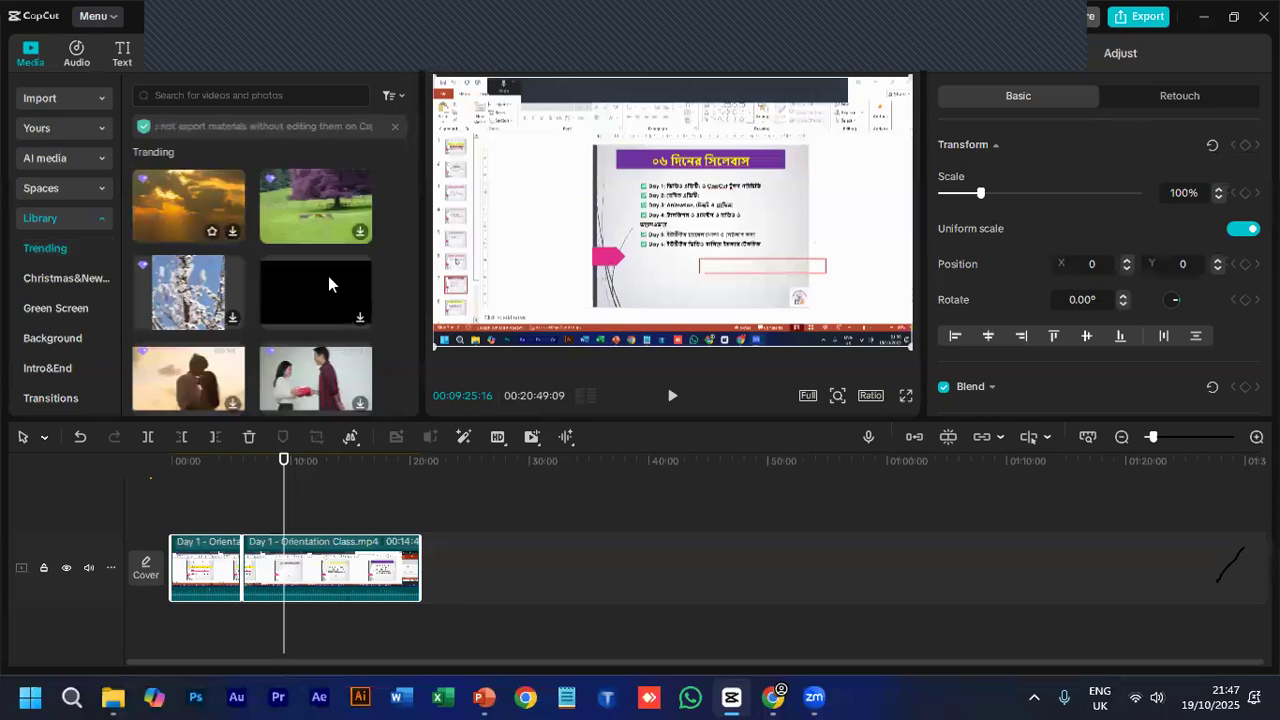
scroll(328, 282, down, 1)
scroll(280, 293, down, 1)
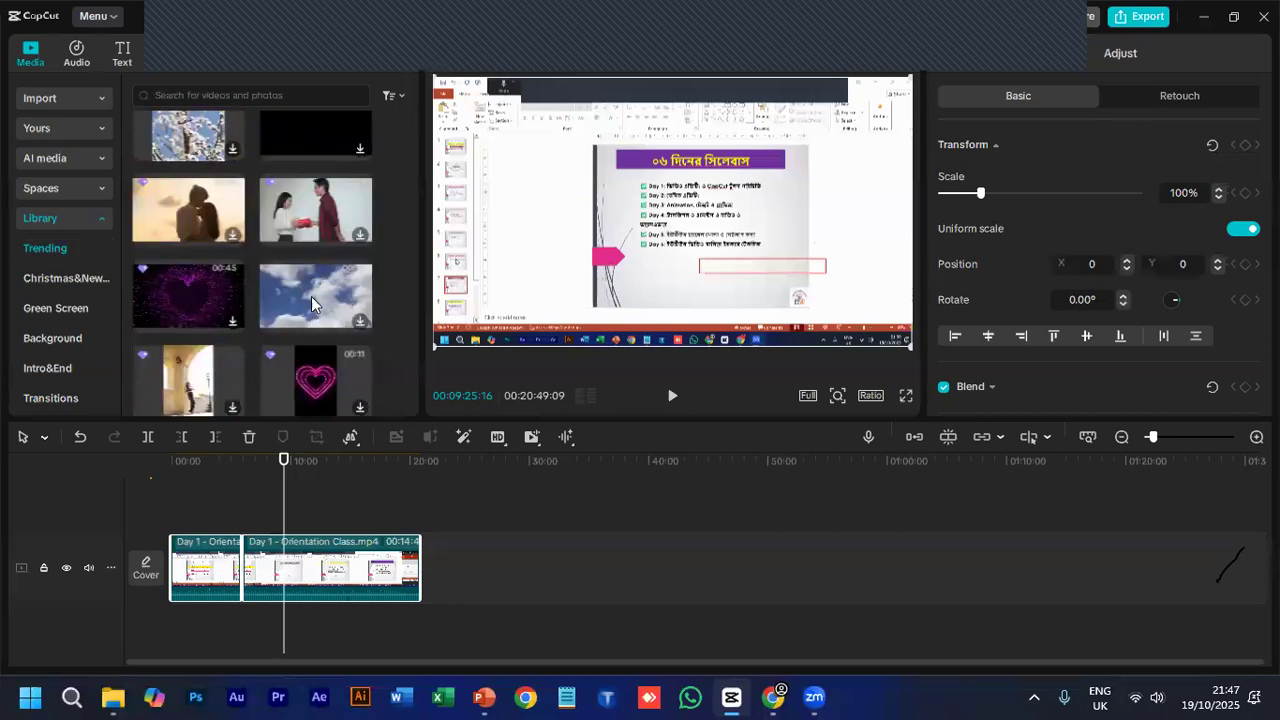
click(352, 321)
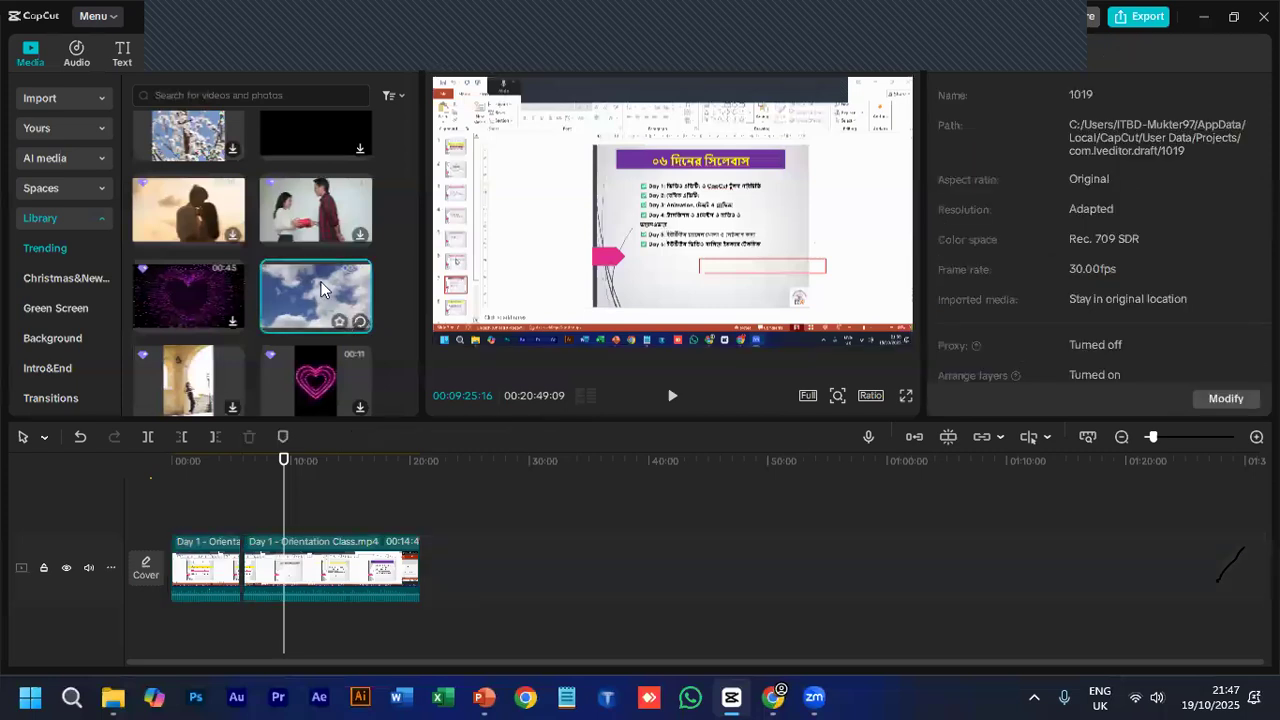
click(442, 465)
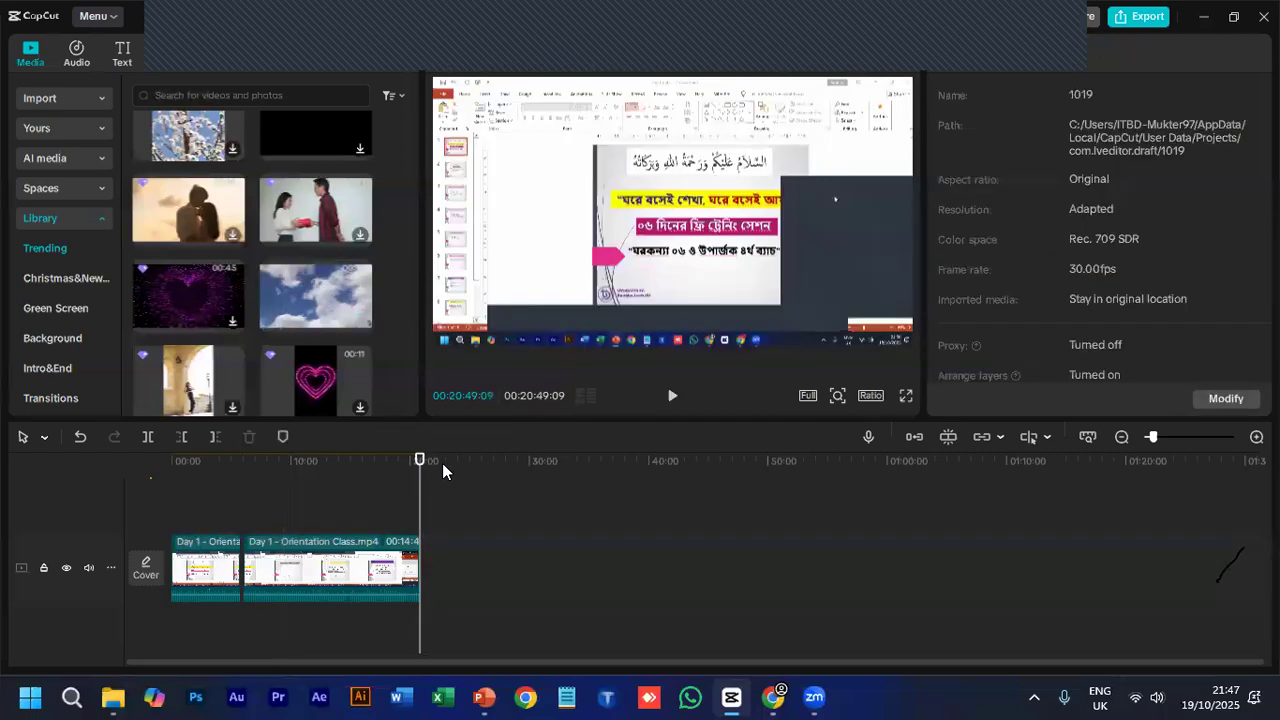
click(360, 321)
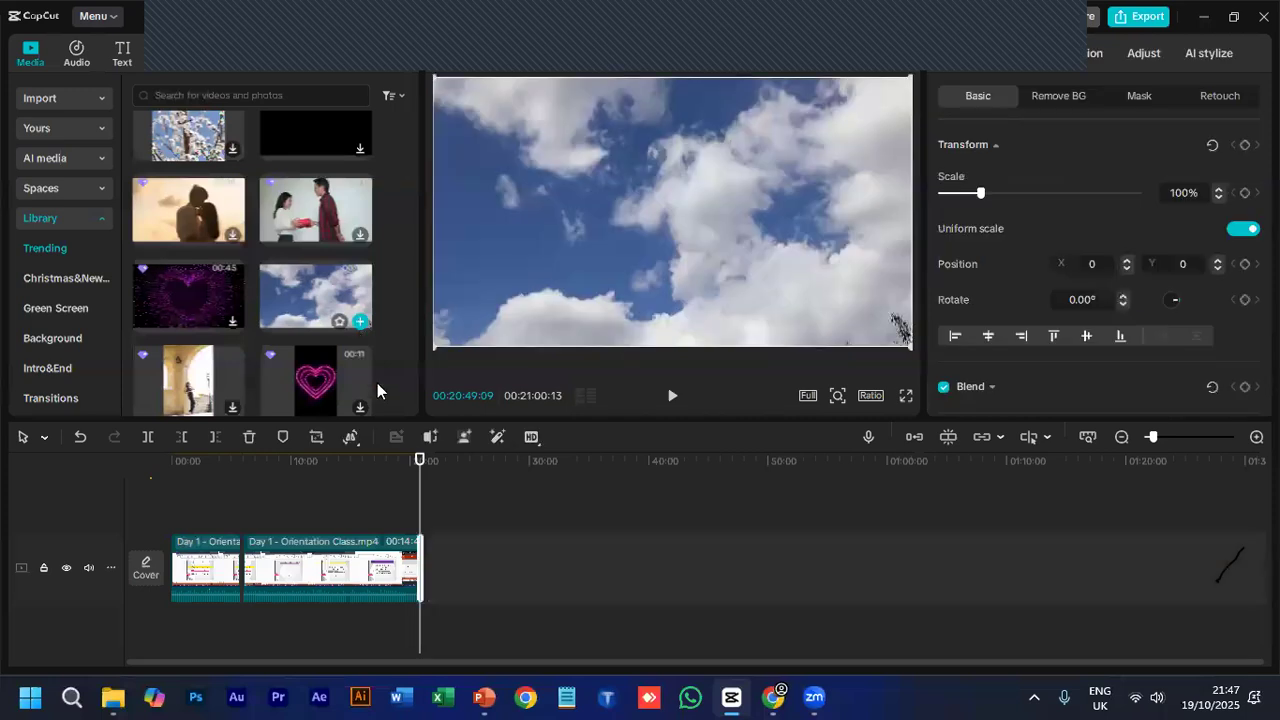
- Trim the end of the sky clip to 00:20:59:24 and place the playhead within it at 00:20:52:21
click(1162, 439)
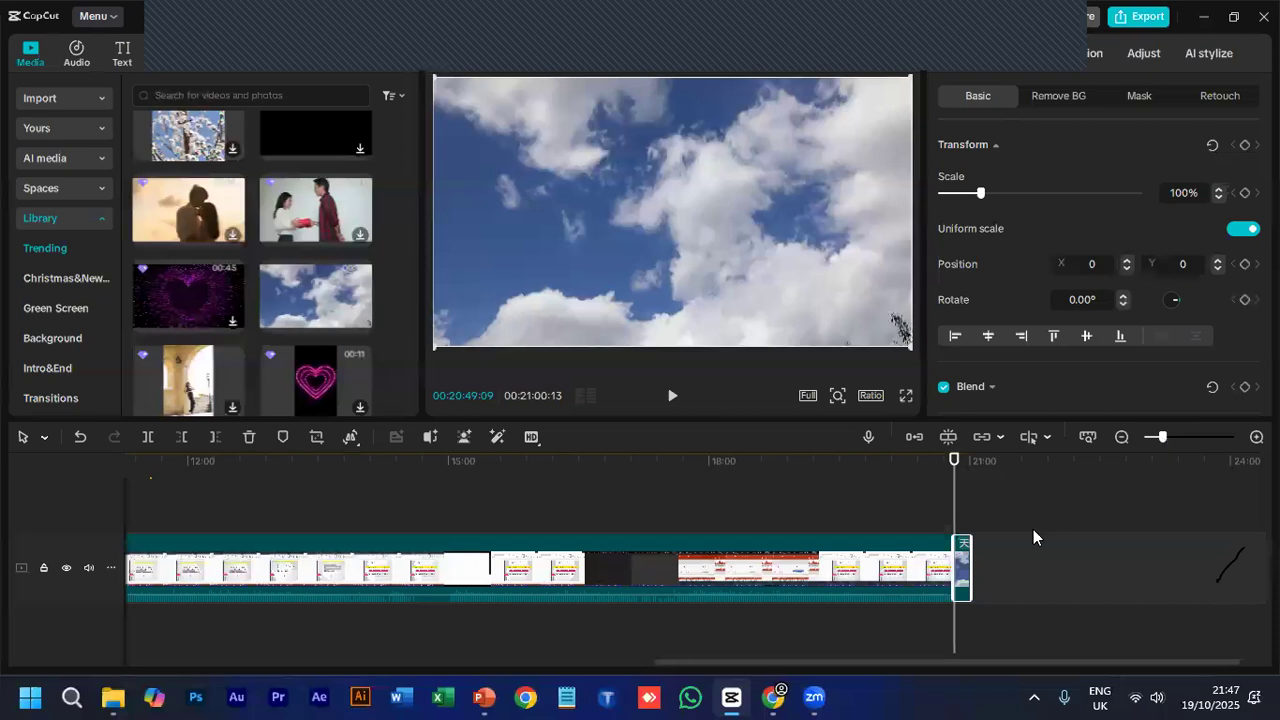
drag(971, 562, 970, 562)
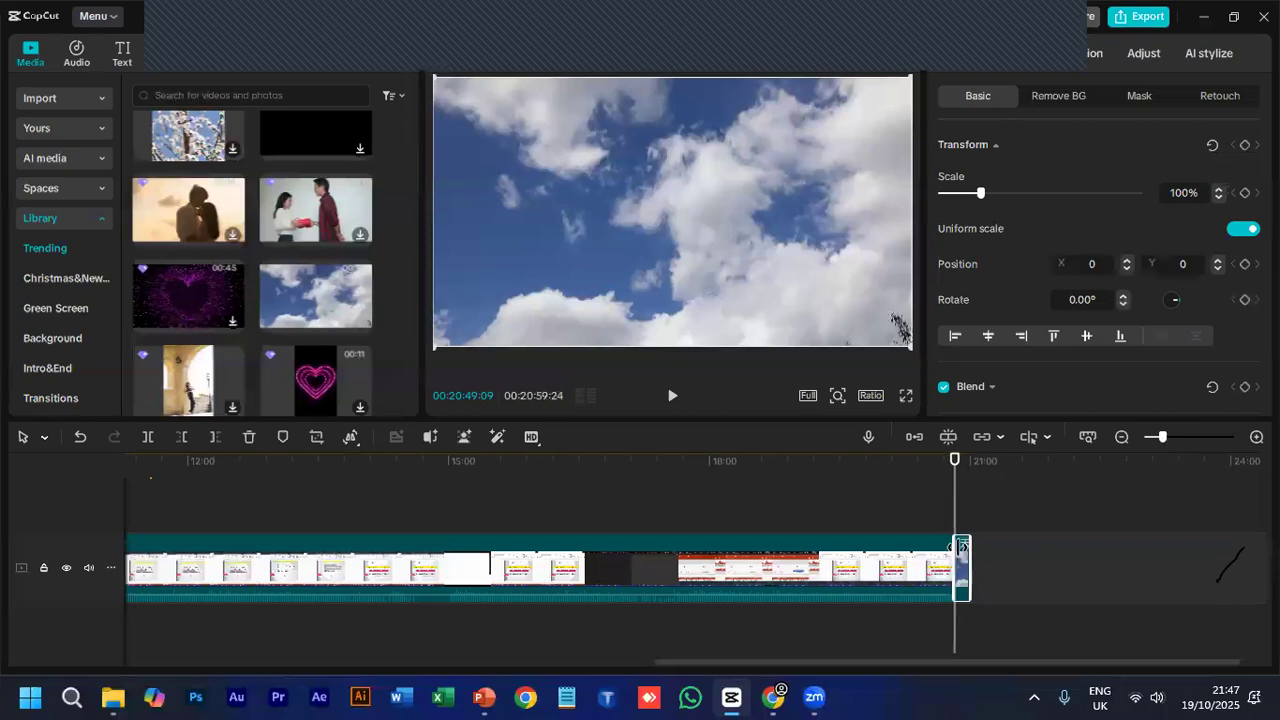
drag(957, 461, 959, 463)
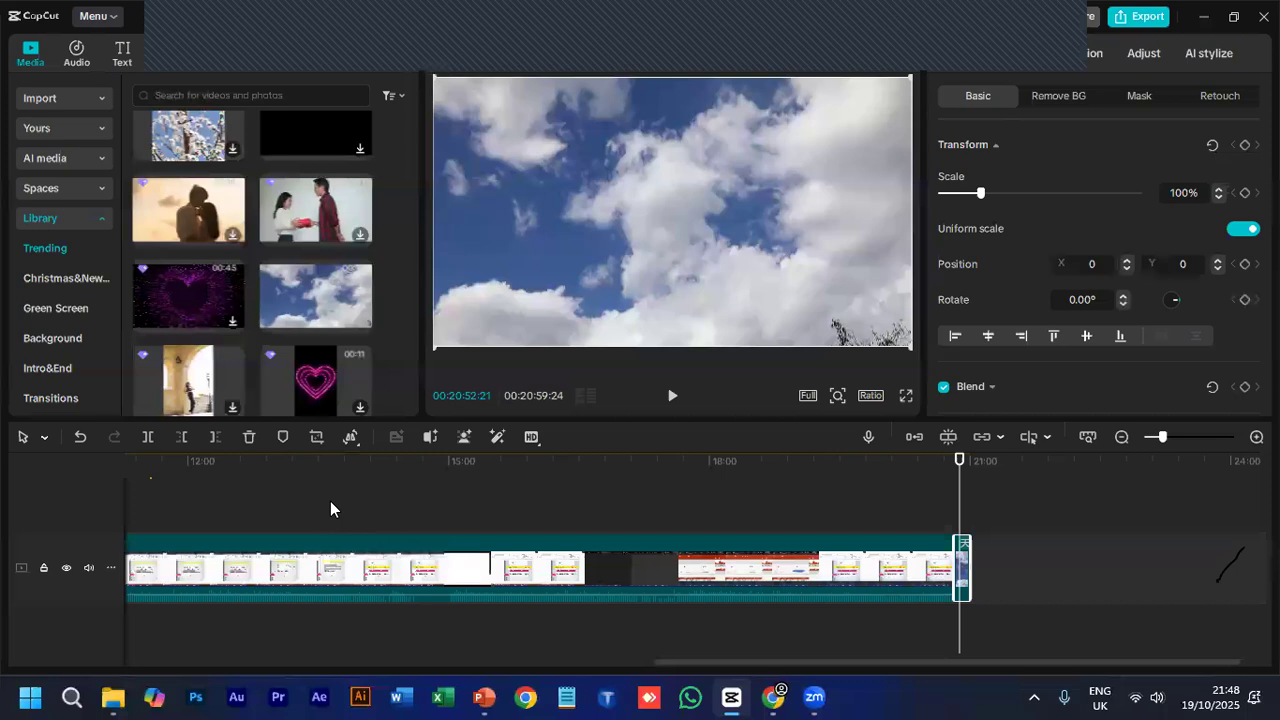
- Move the second Orientation Class clip closer to the first and turn on the main track magnet to close the gap
scroll(336, 510, right, 1)
scroll(337, 503, down, 1)
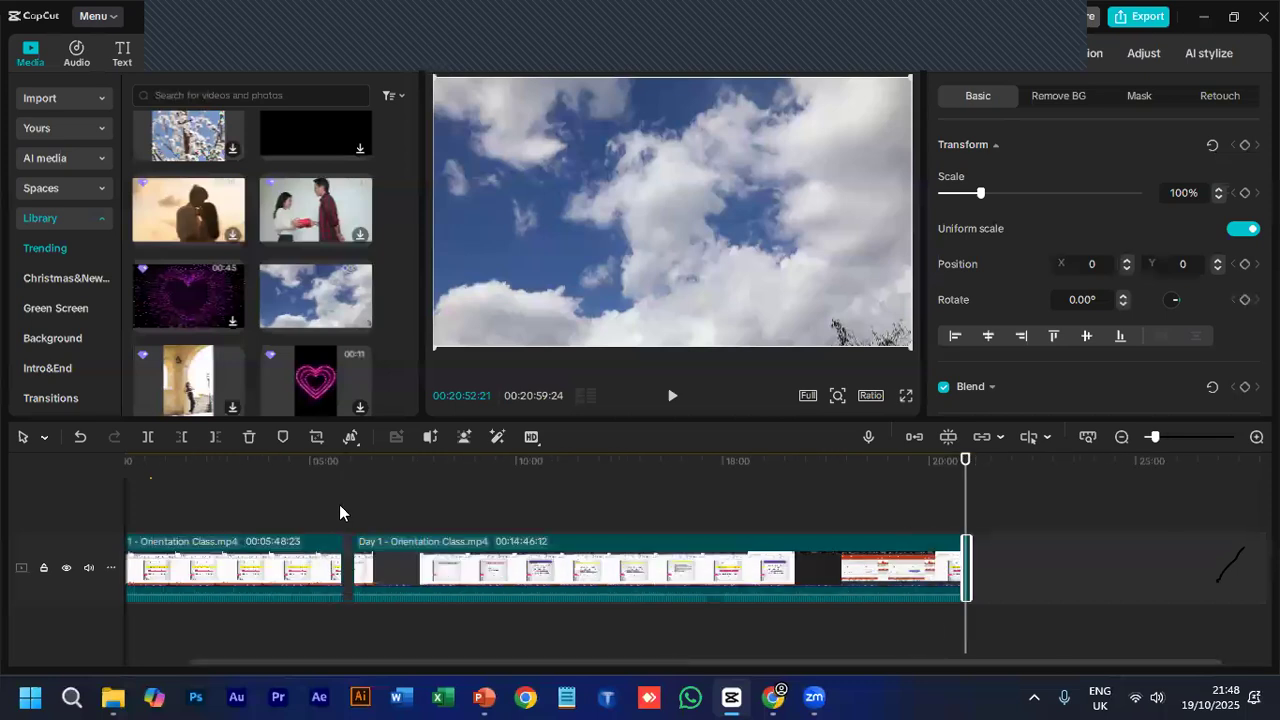
scroll(338, 548, down, 1)
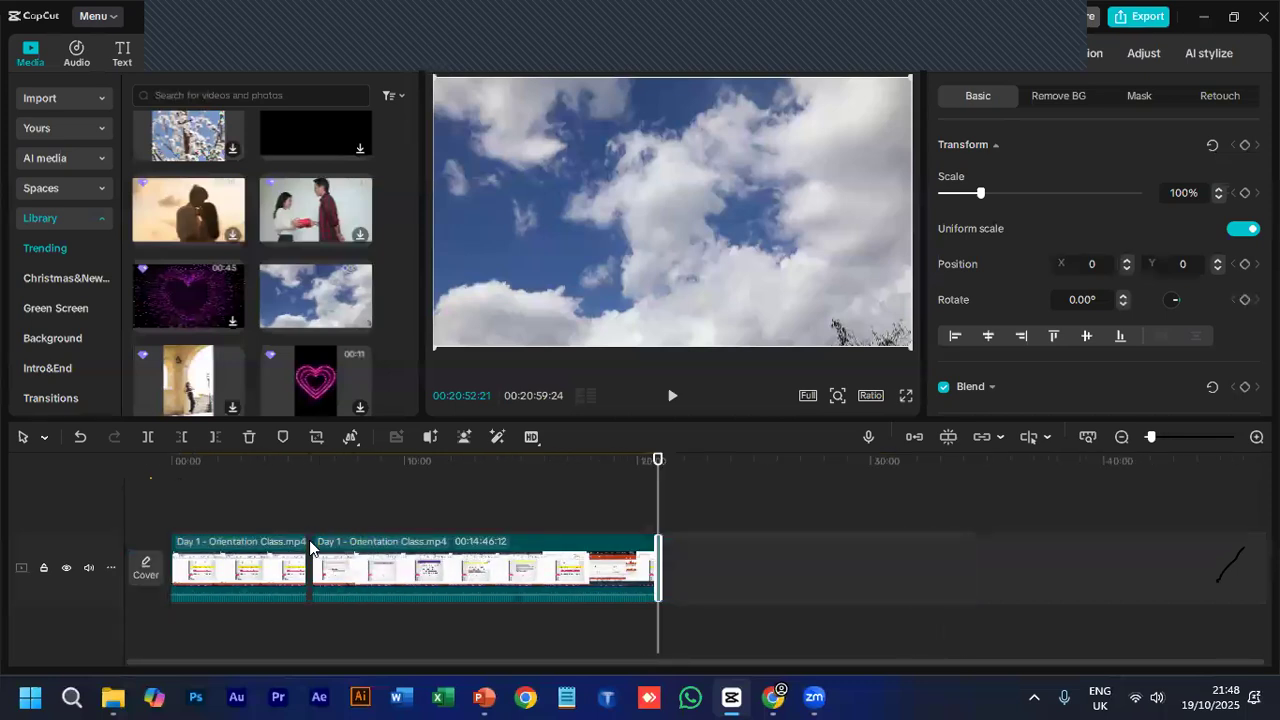
click(310, 545)
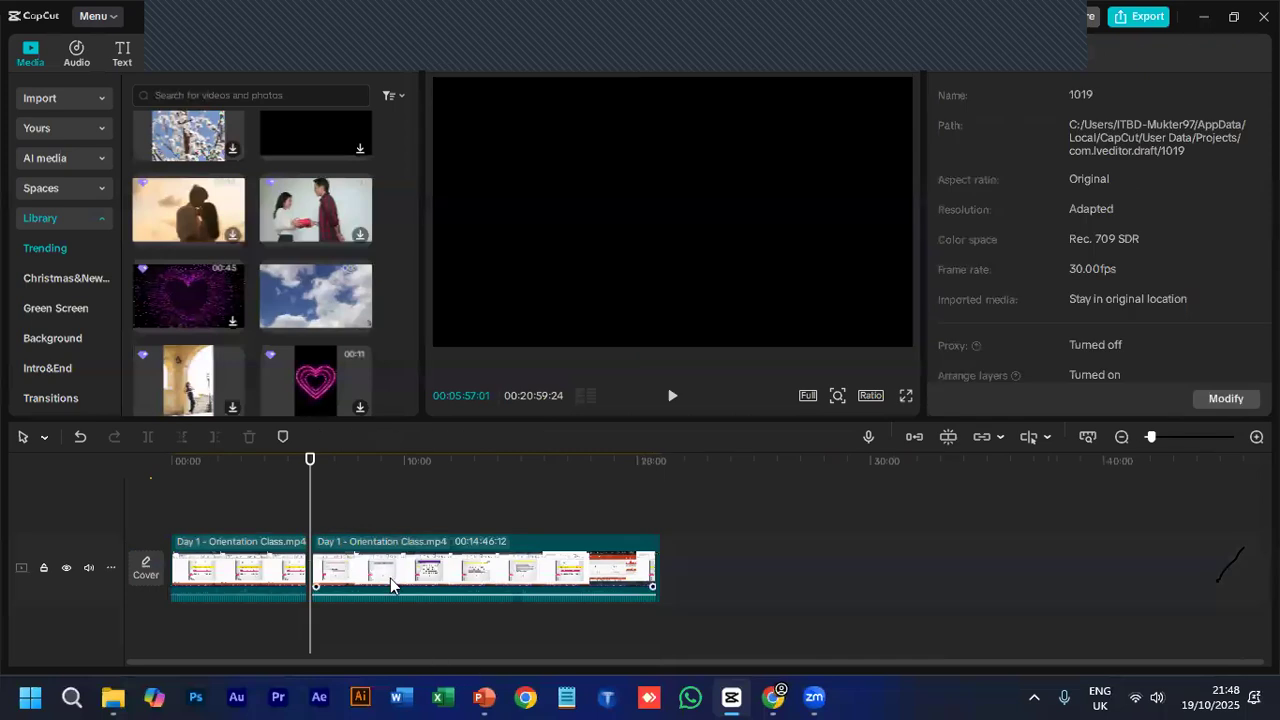
scroll(308, 545, up, 1)
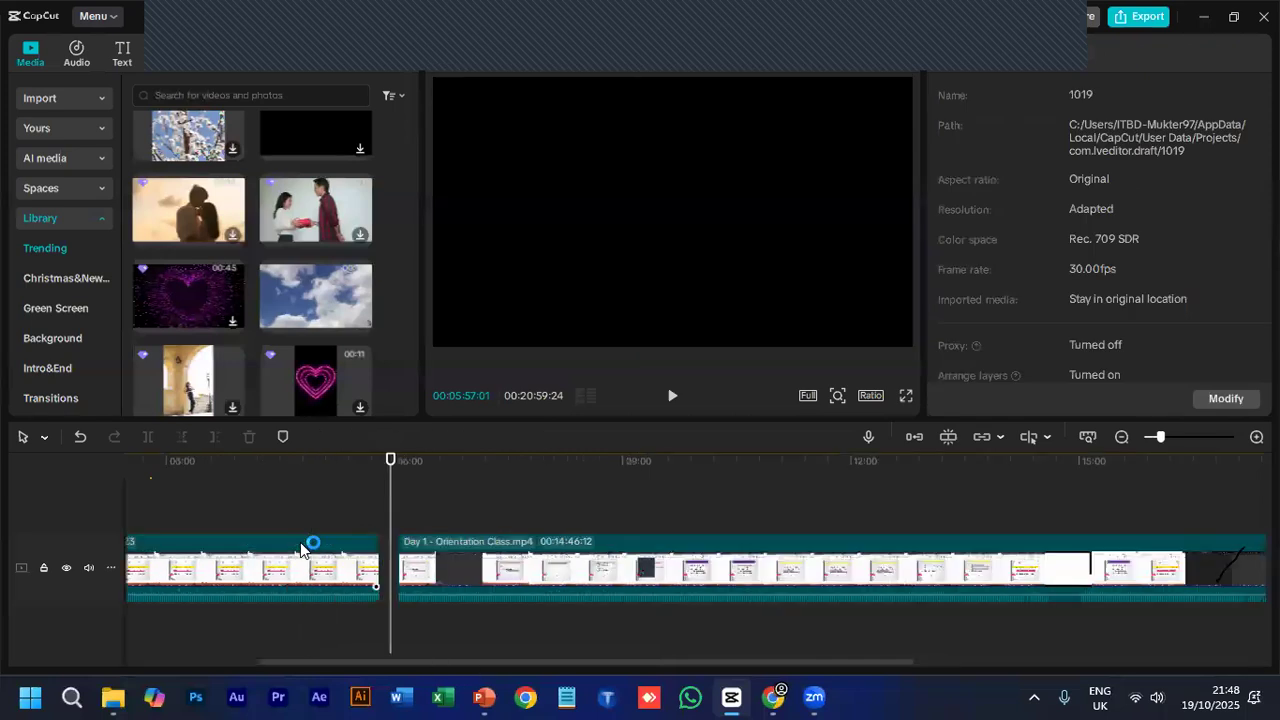
scroll(384, 557, up, 1)
click(382, 552)
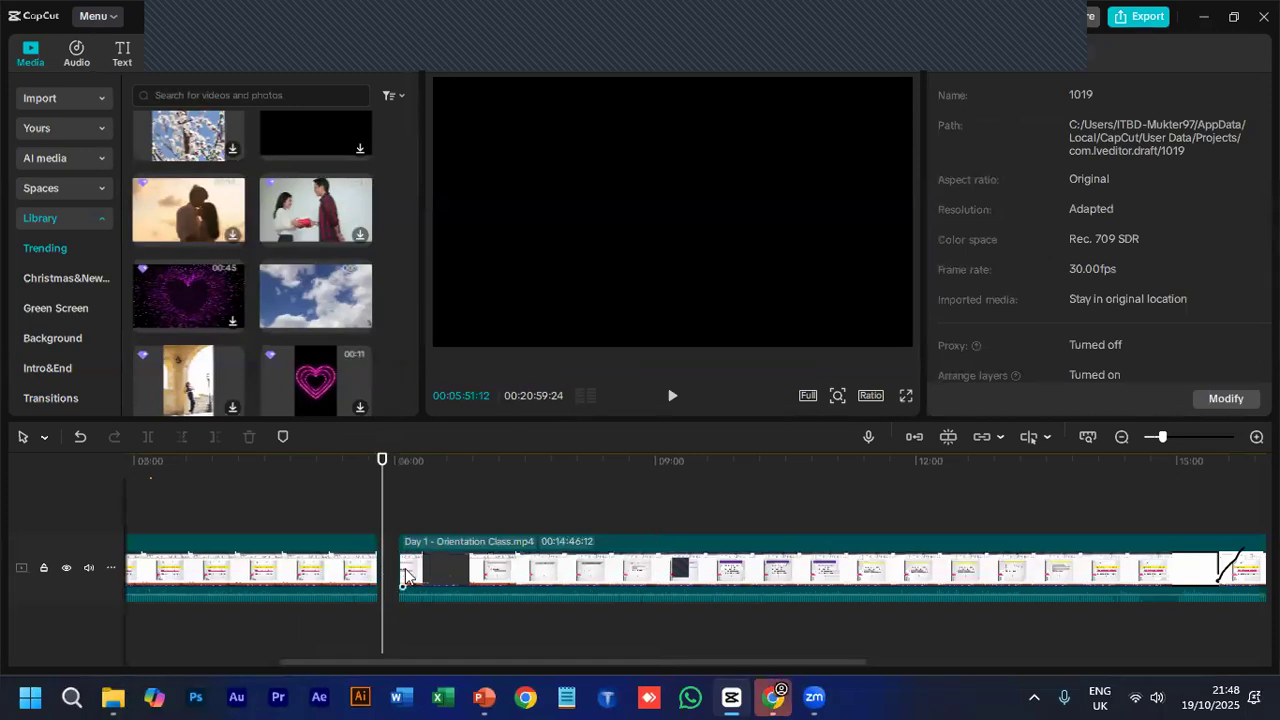
mouse_move(405, 575)
mouse_down()
mouse_move(420, 570)
mouse_move(429, 600)
mouse_move(395, 610)
mouse_move(384, 578)
mouse_up()
click(309, 457)
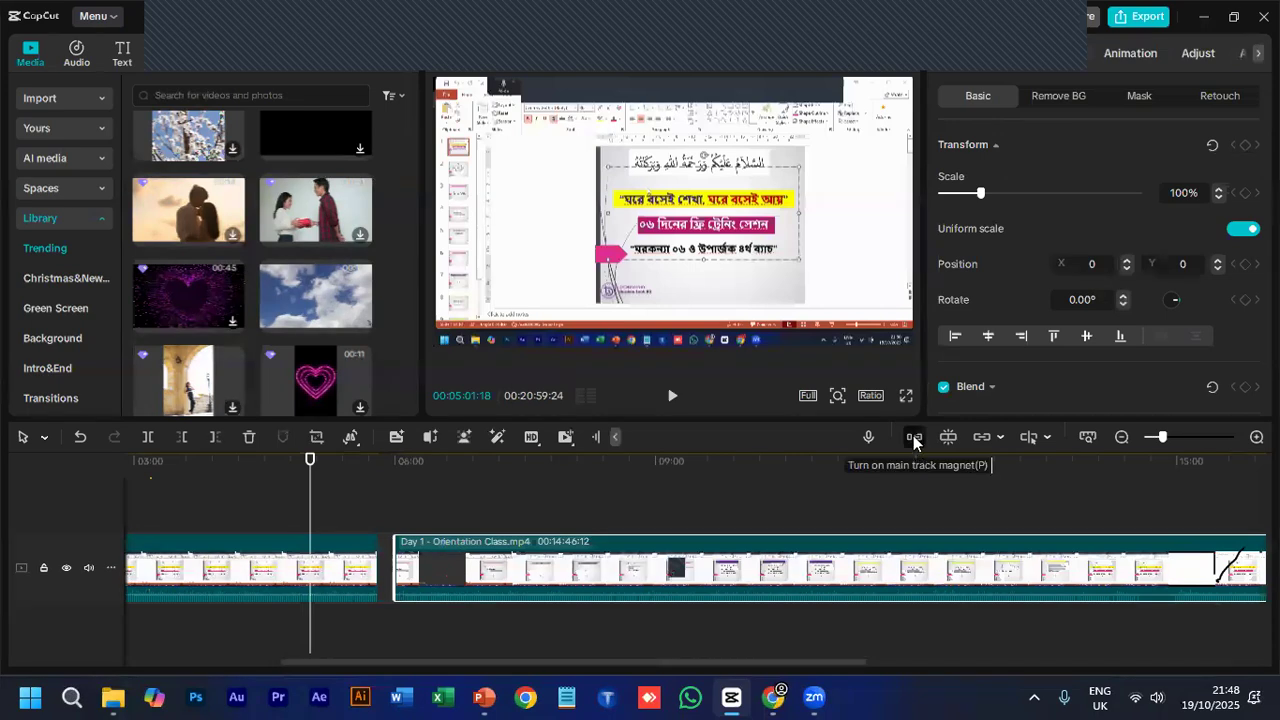
key(p)
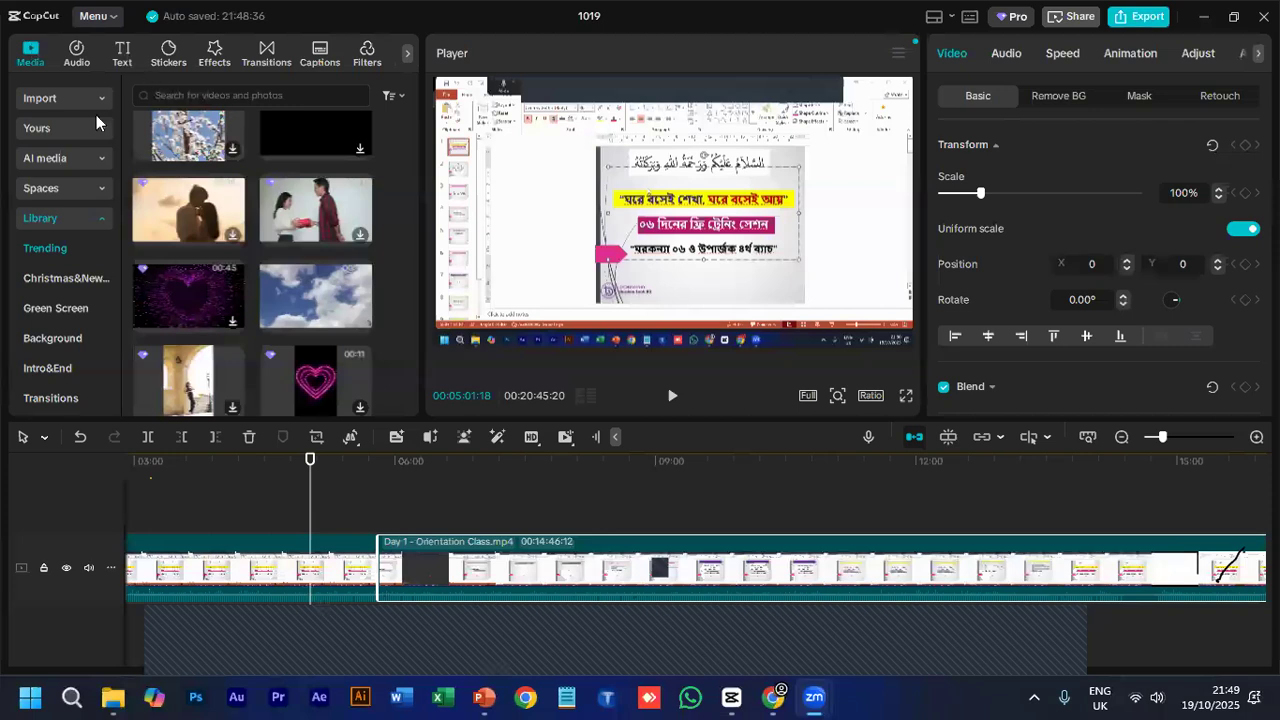
- Look through the available text effects, stickers, video effects, transitions and filters
click(80, 55)
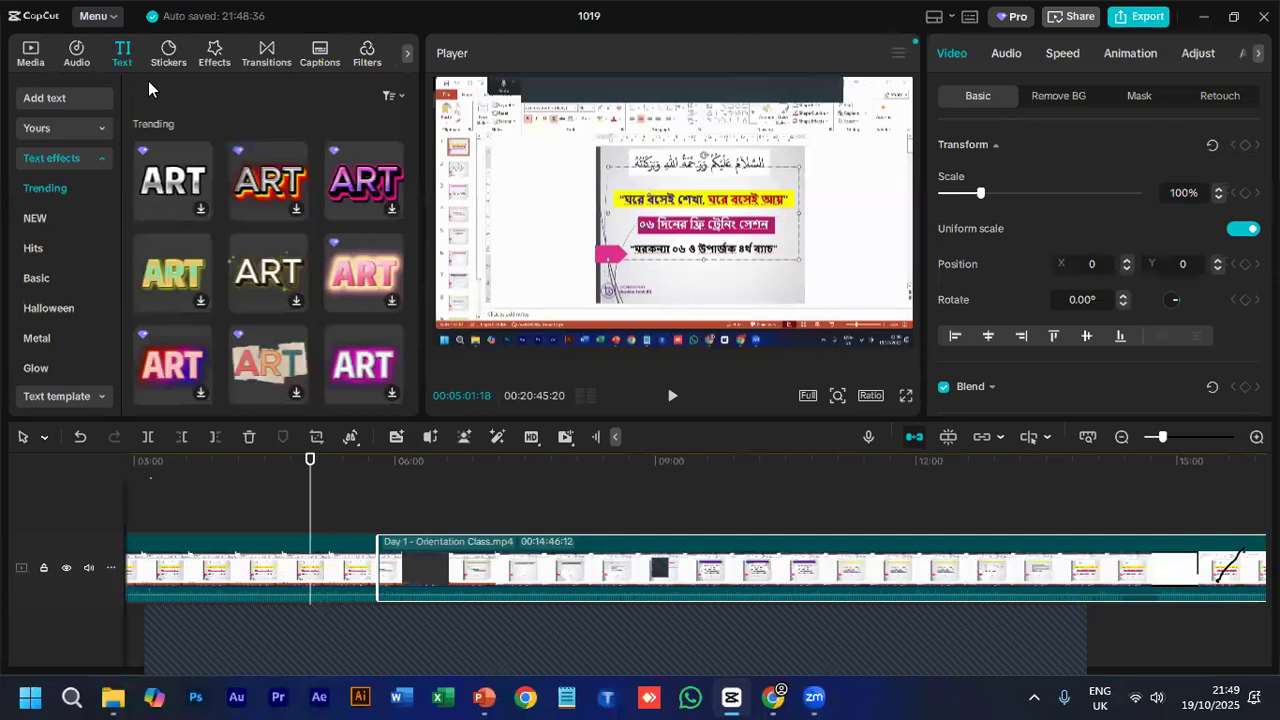
click(171, 49)
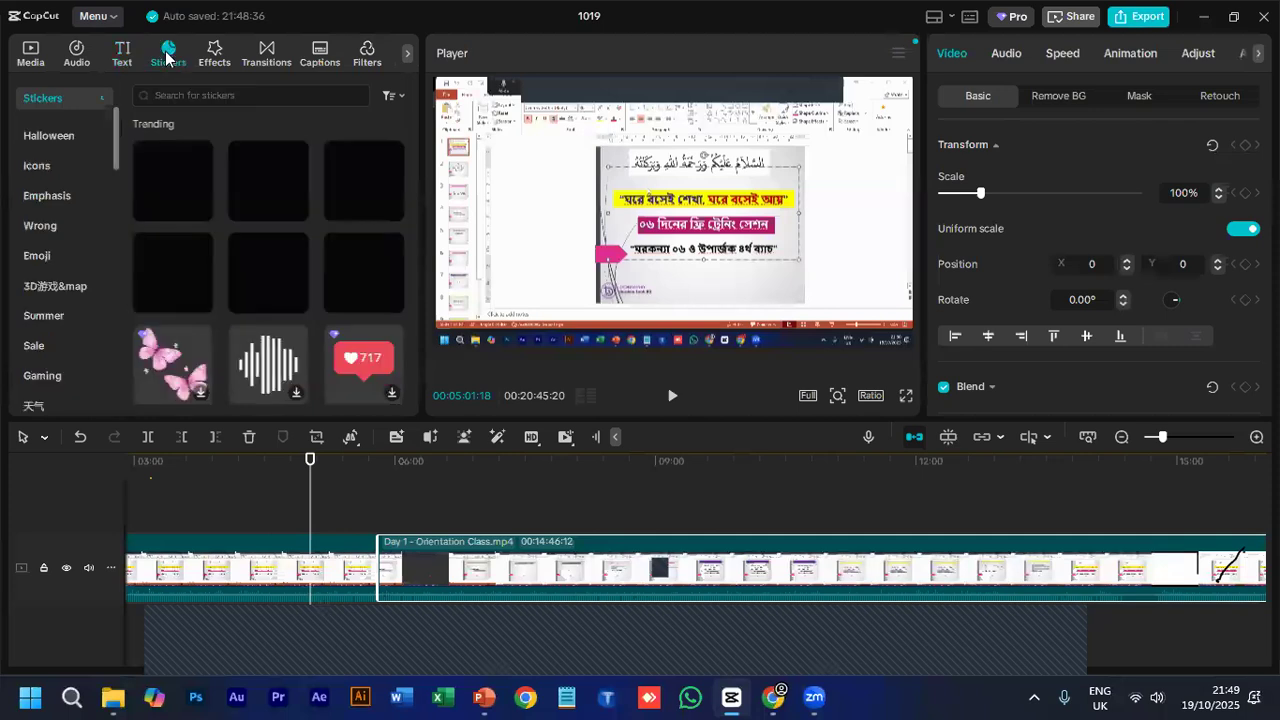
scroll(242, 240, down, 2)
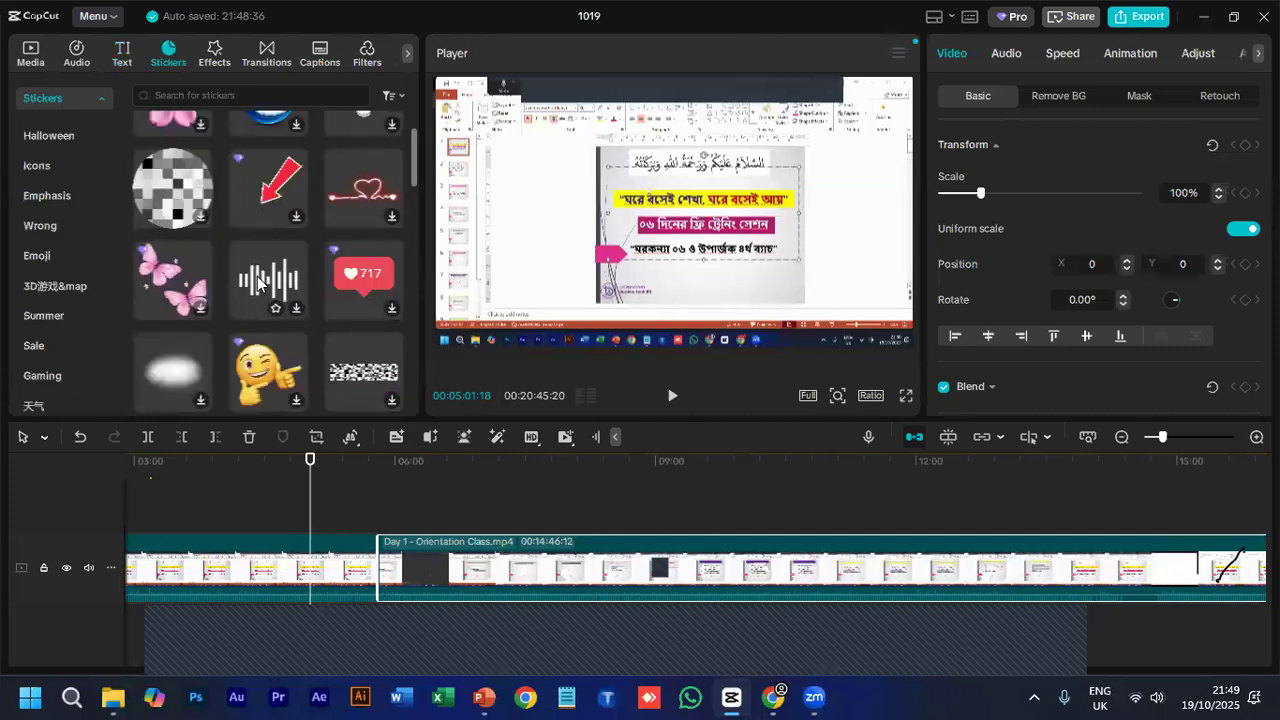
scroll(242, 240, up, 2)
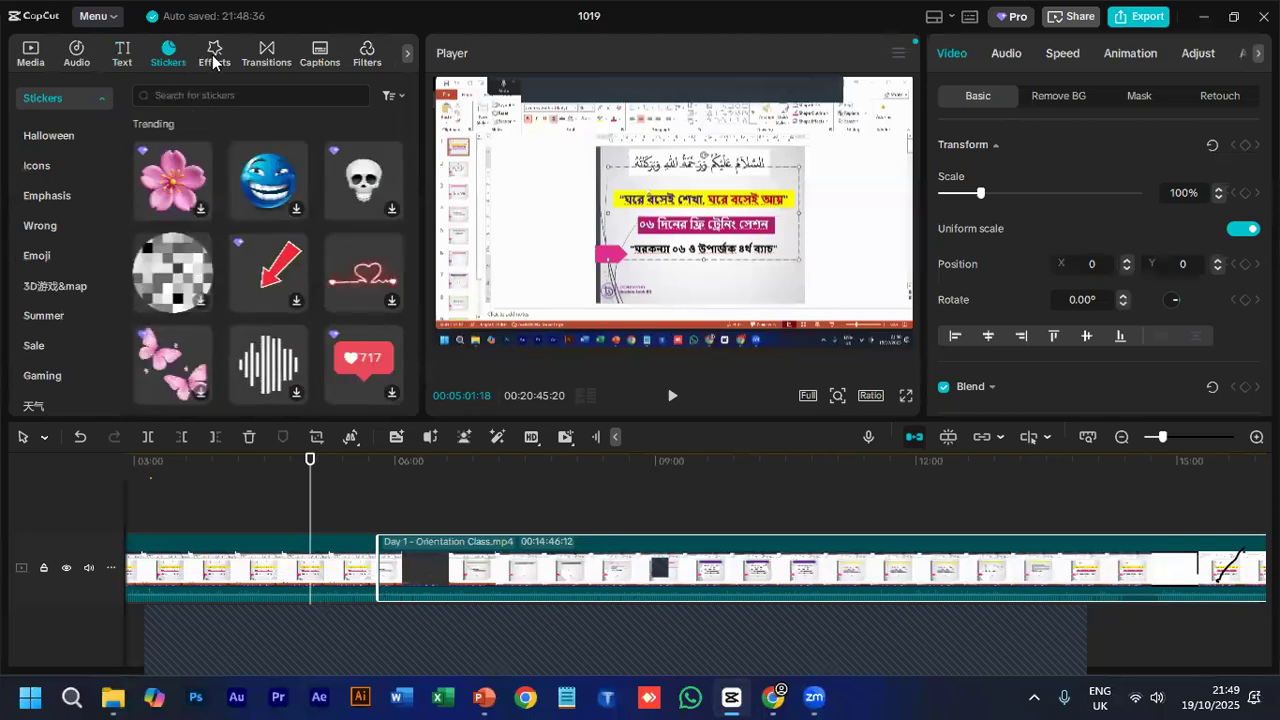
click(219, 62)
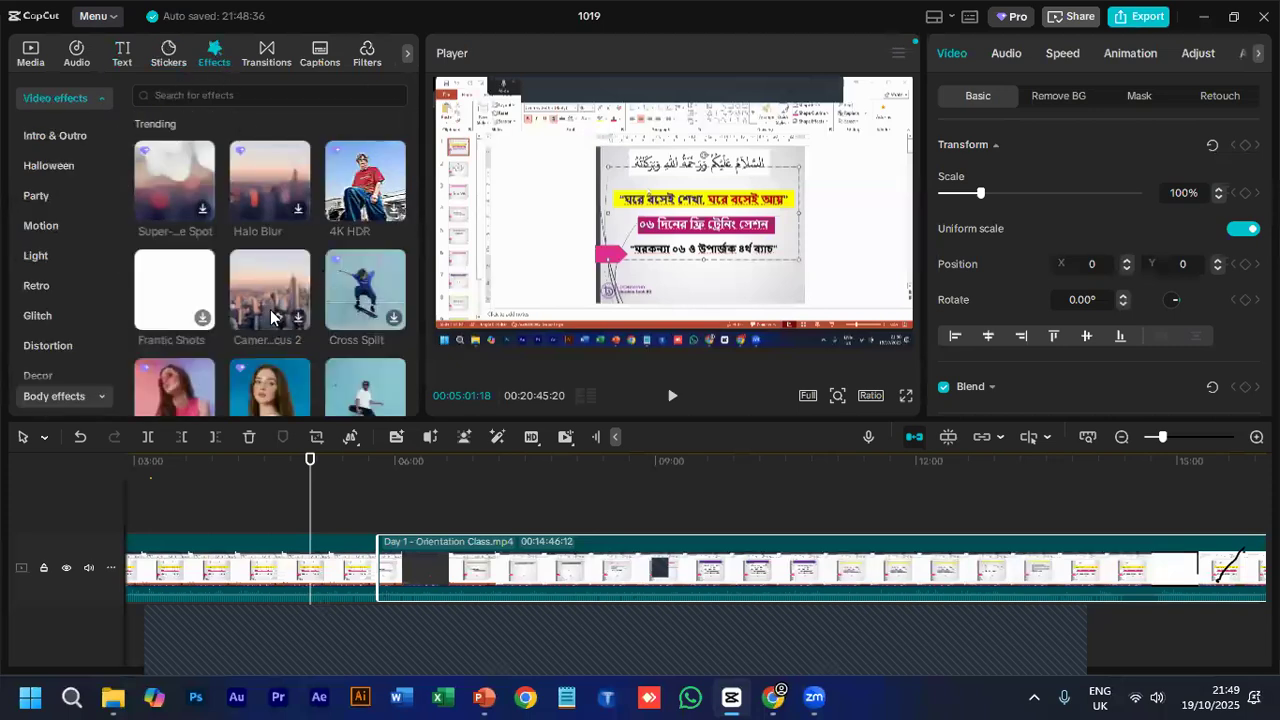
scroll(270, 309, down, 2)
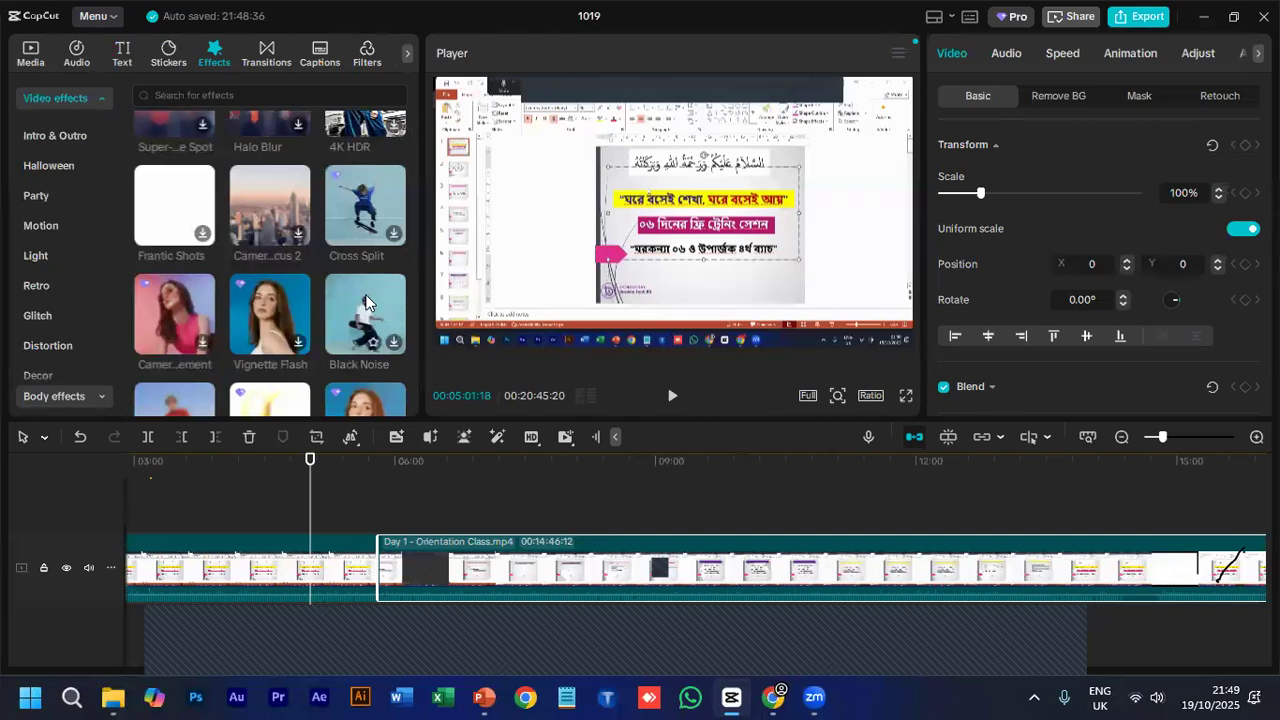
click(264, 52)
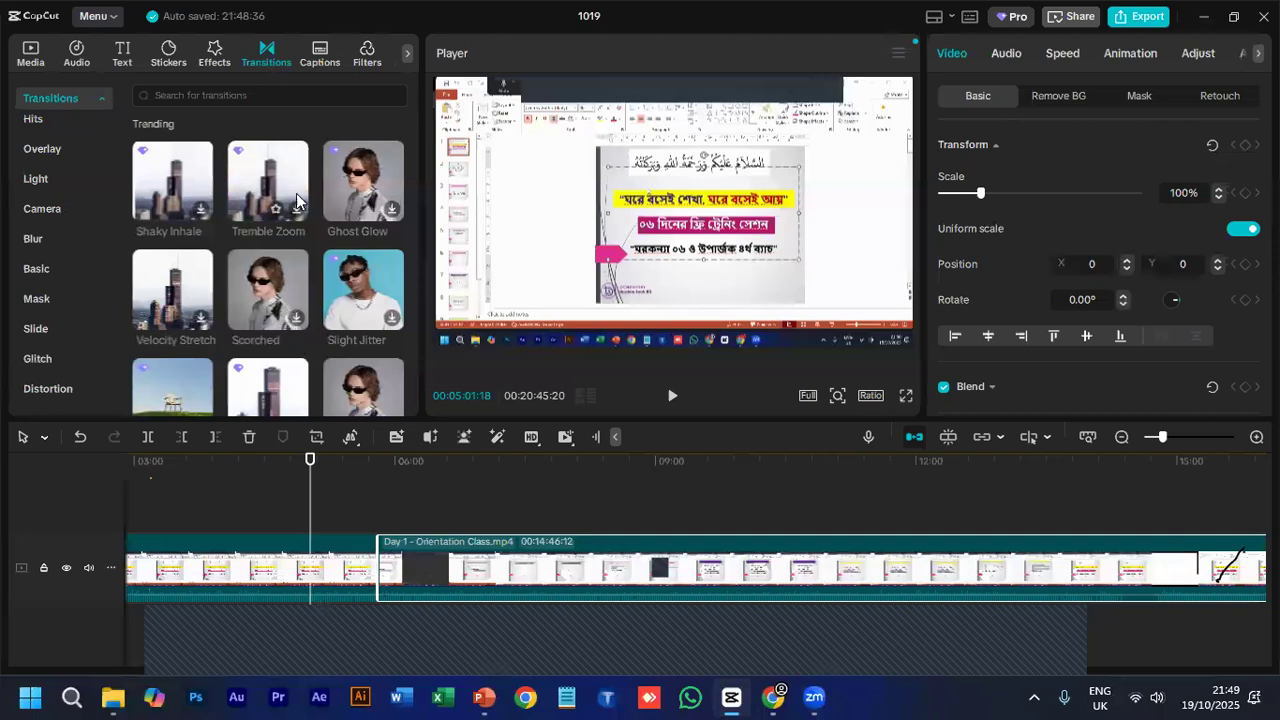
click(385, 57)
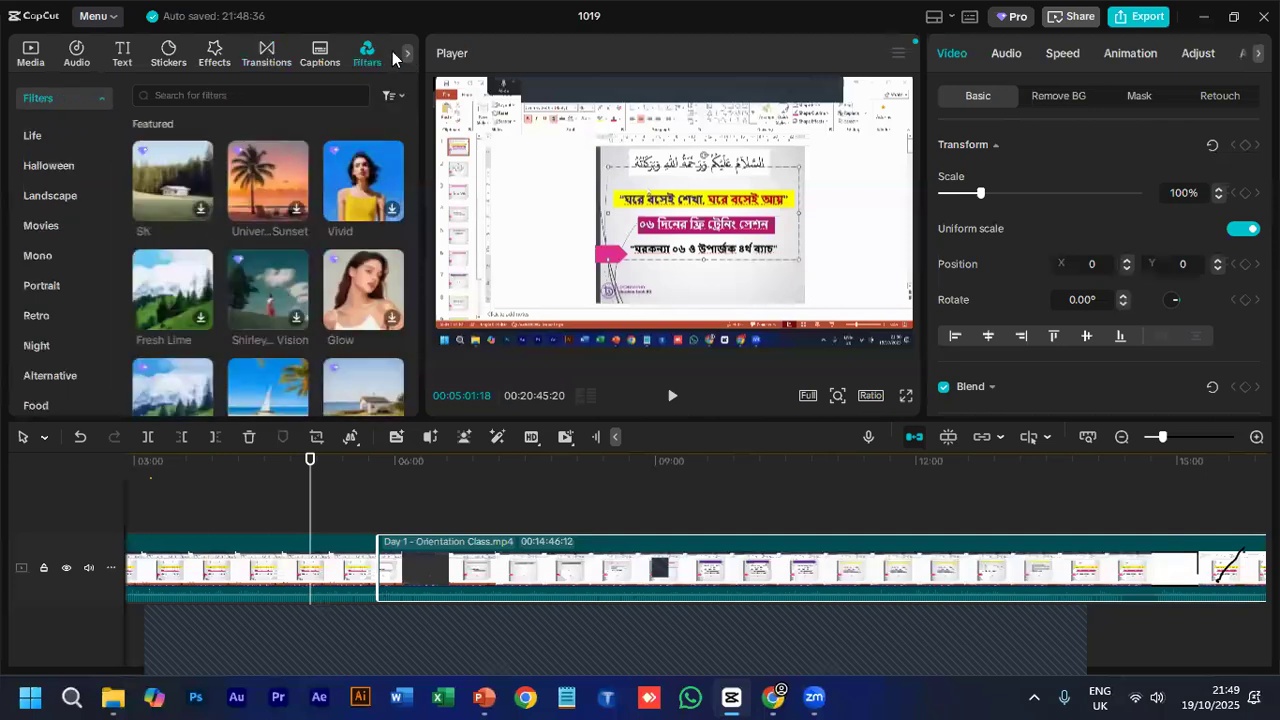
- Examine the options offered in the Adjustment category, including custom adjustment and LUT
click(407, 55)
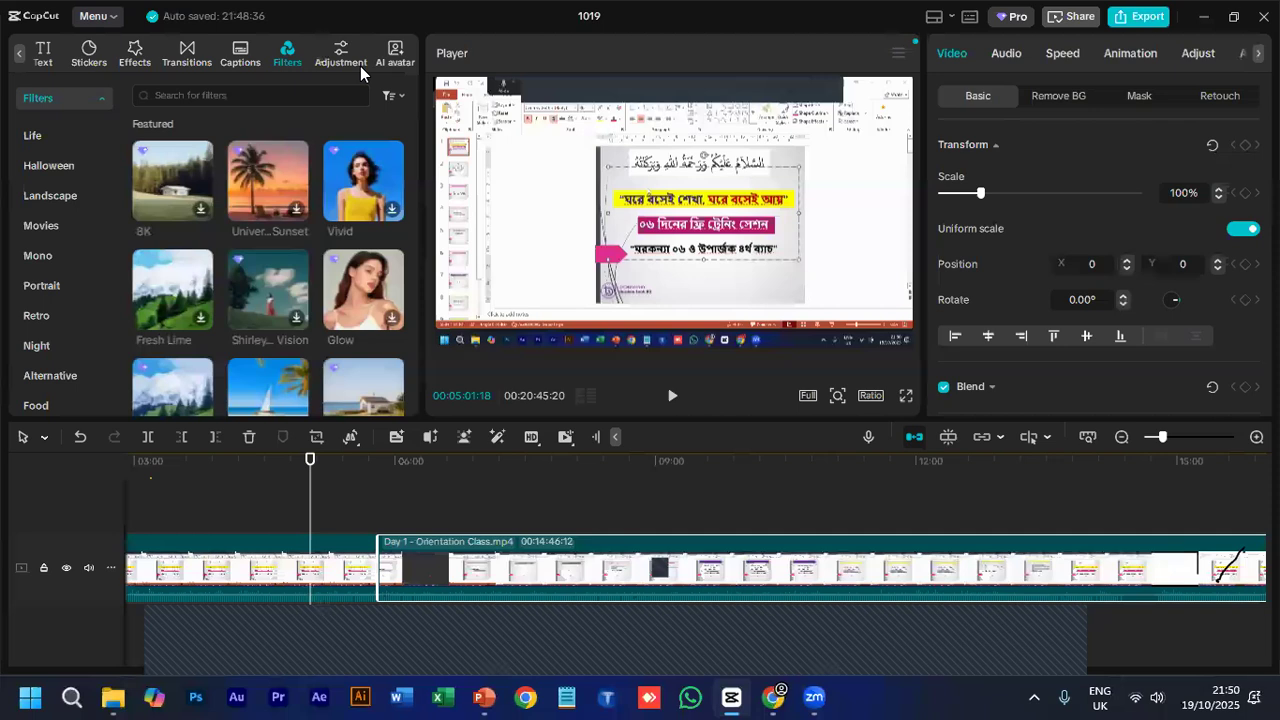
click(337, 56)
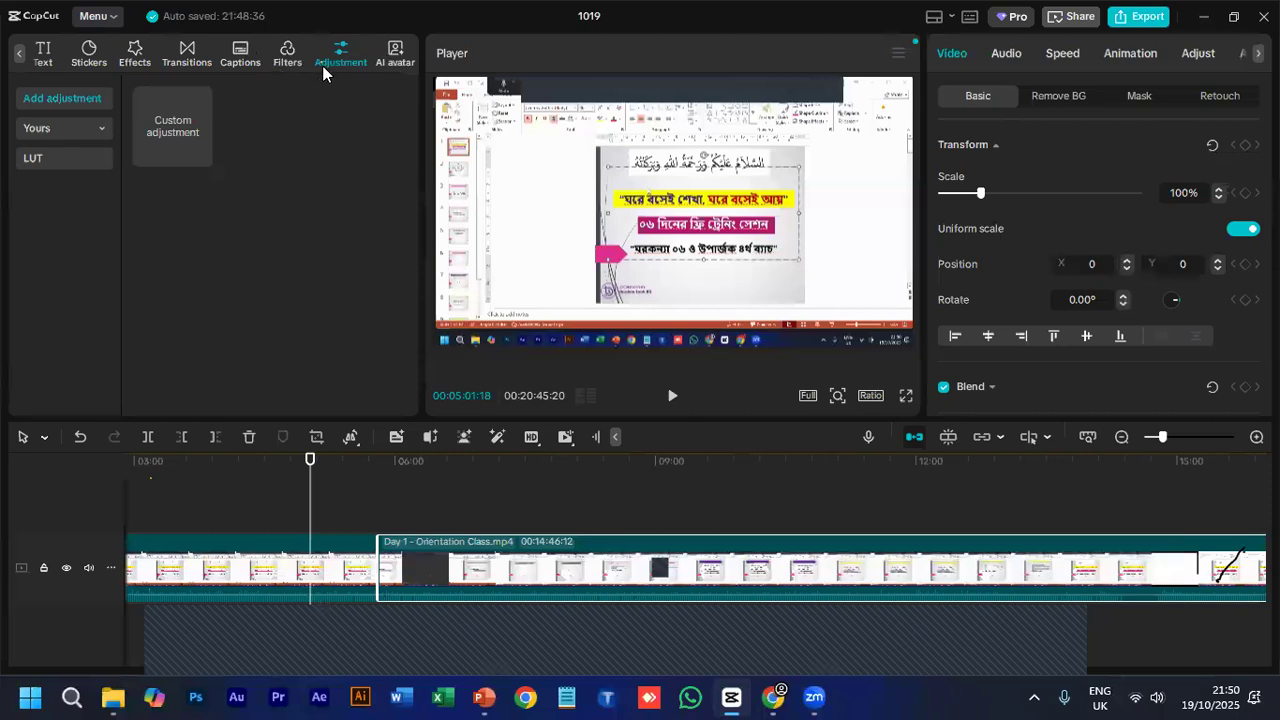
click(18, 52)
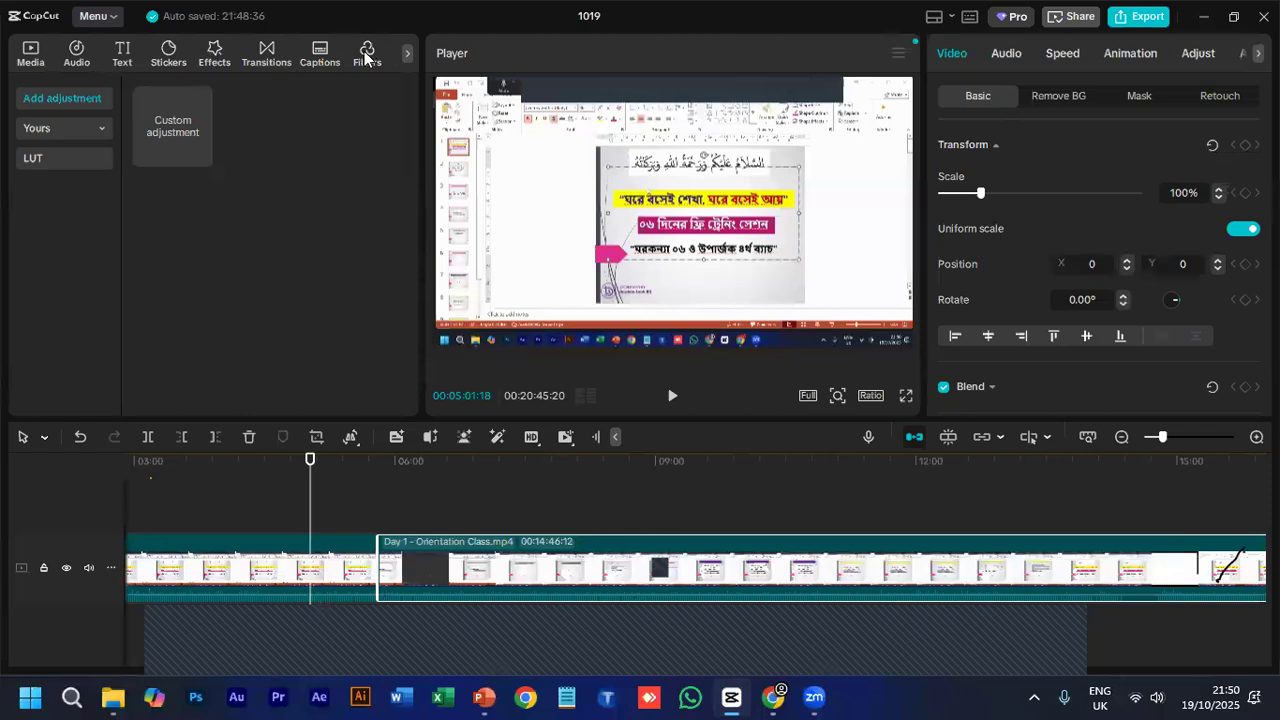
- Add the Vivid filter above the first Orientation Class clip at 00:05:13:25 and enlarge the timeline around it
click(392, 209)
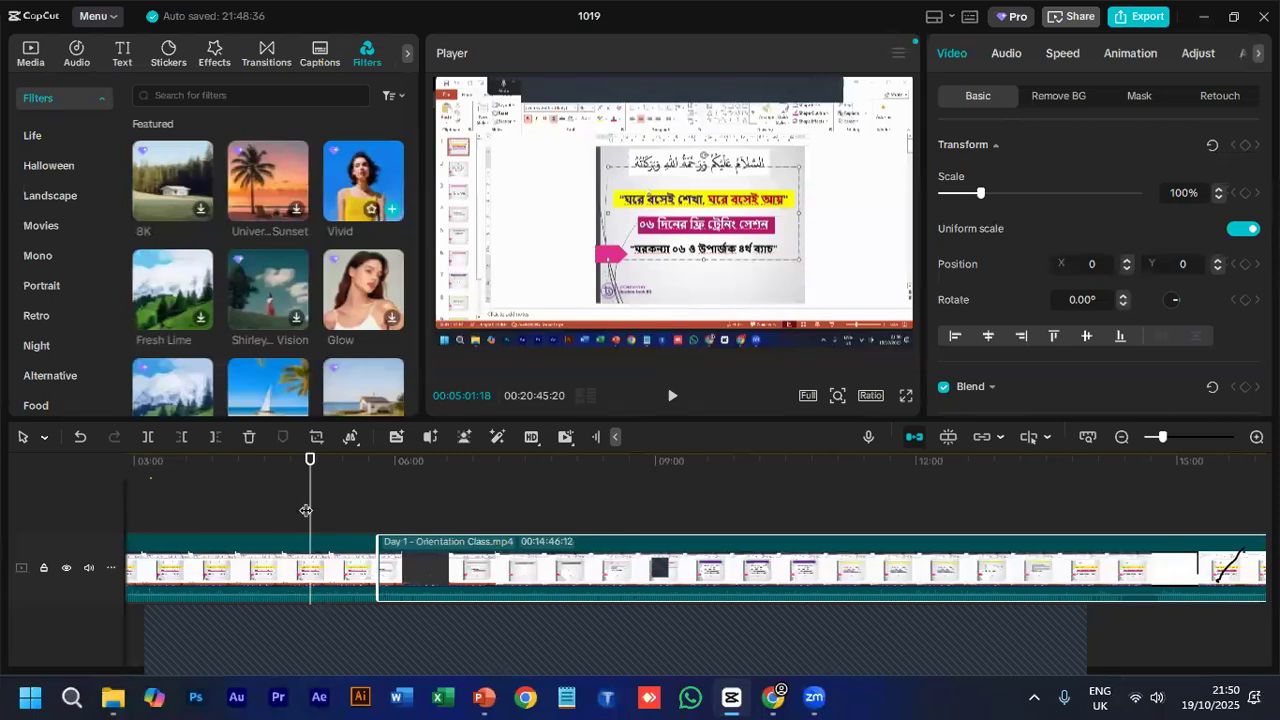
click(329, 541)
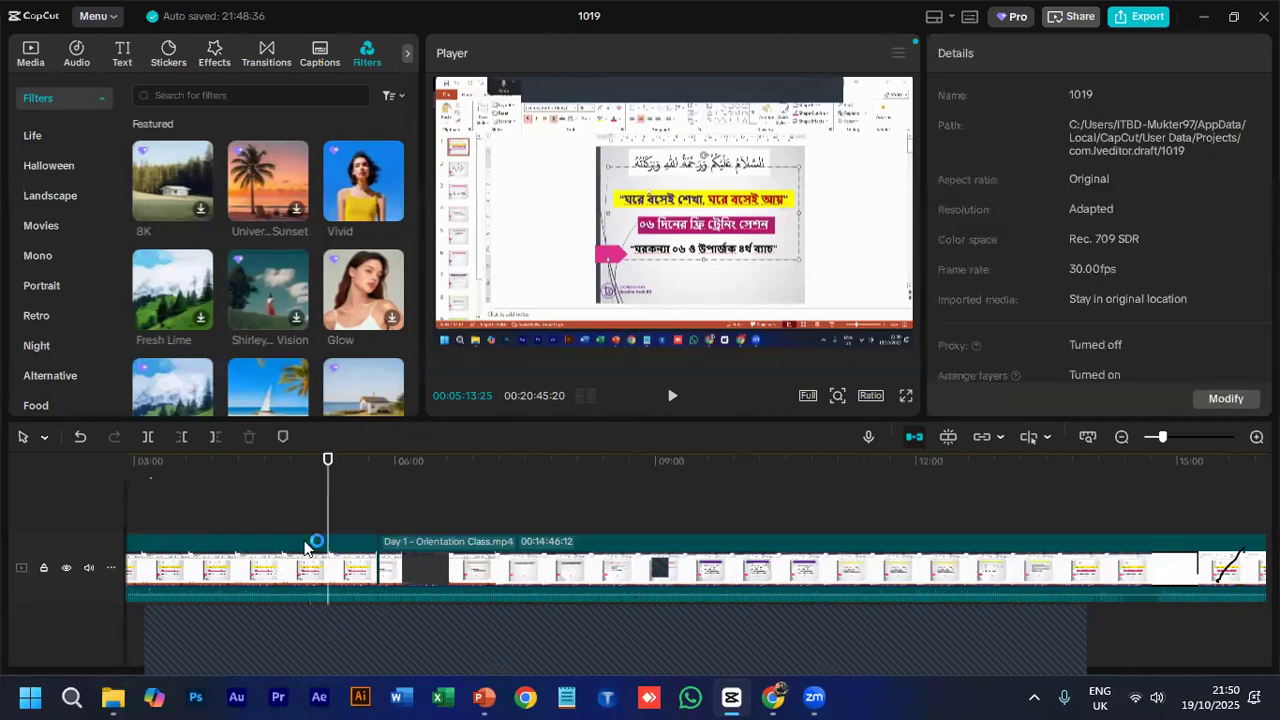
click(391, 208)
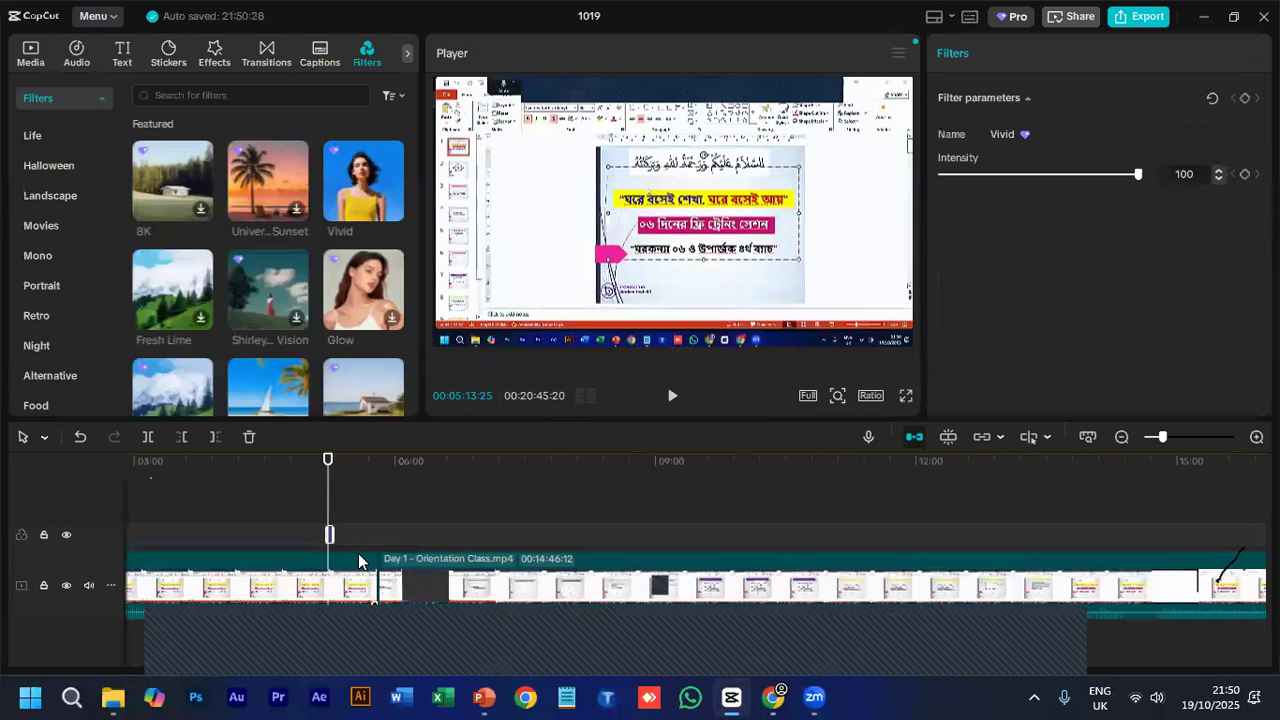
click(338, 548)
click(328, 530)
click(1173, 439)
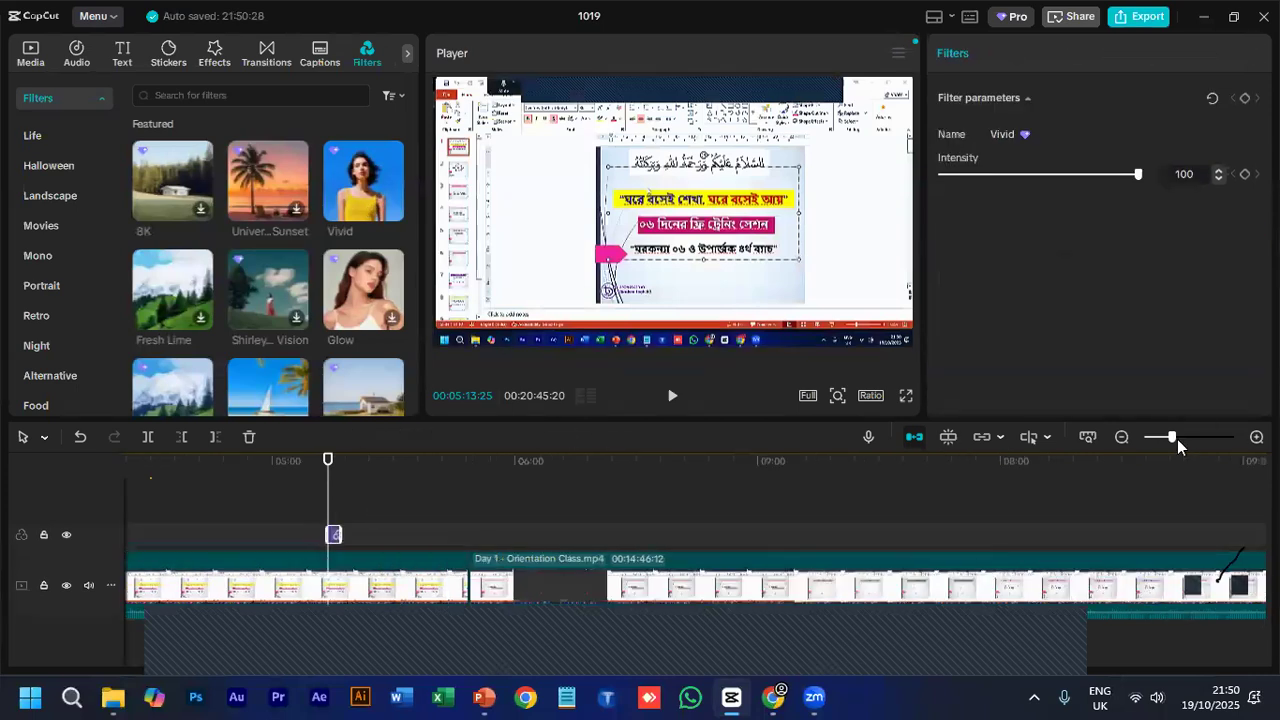
click(1185, 438)
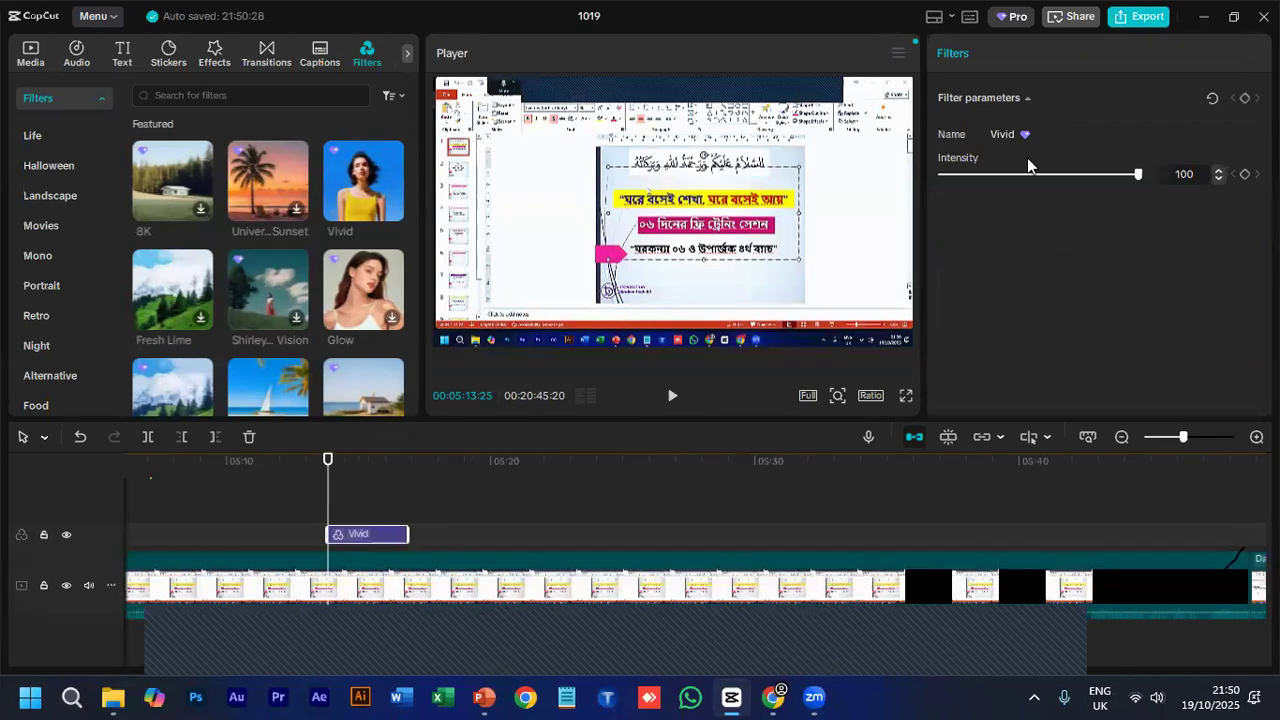
- Examine the first Orientation Class clip's video, audio, speed and animation settings
click(360, 588)
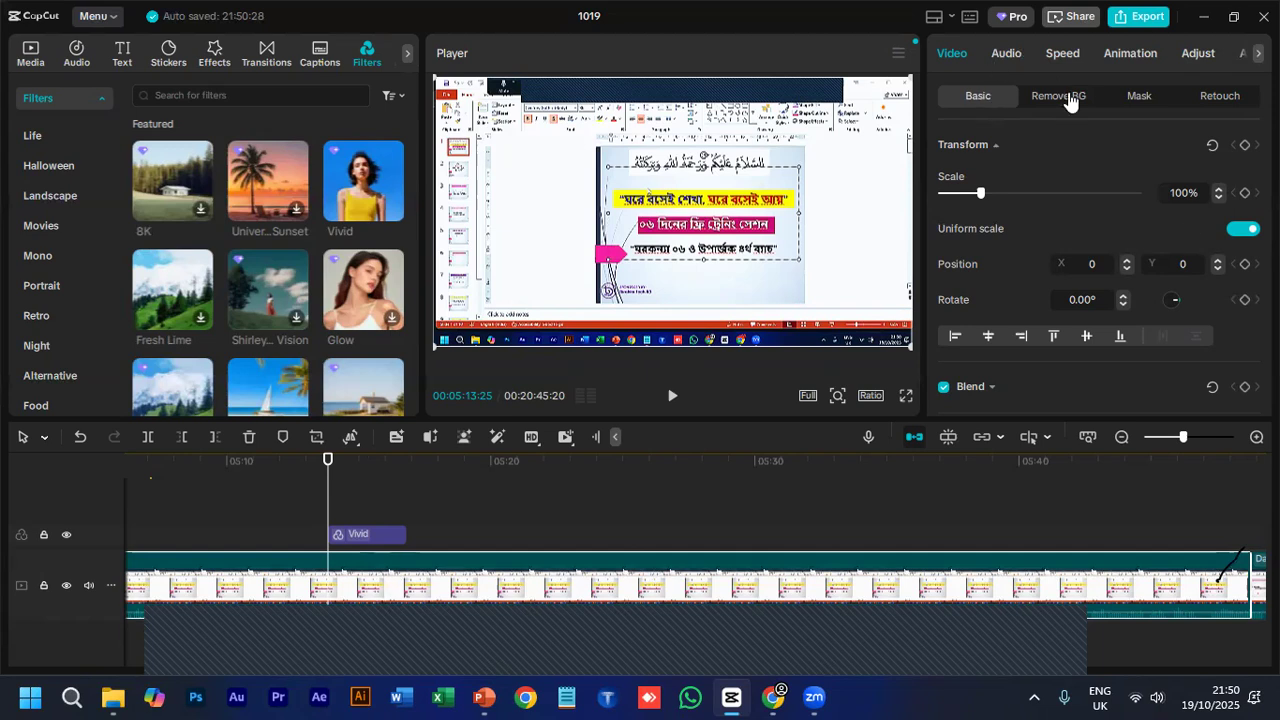
click(1008, 53)
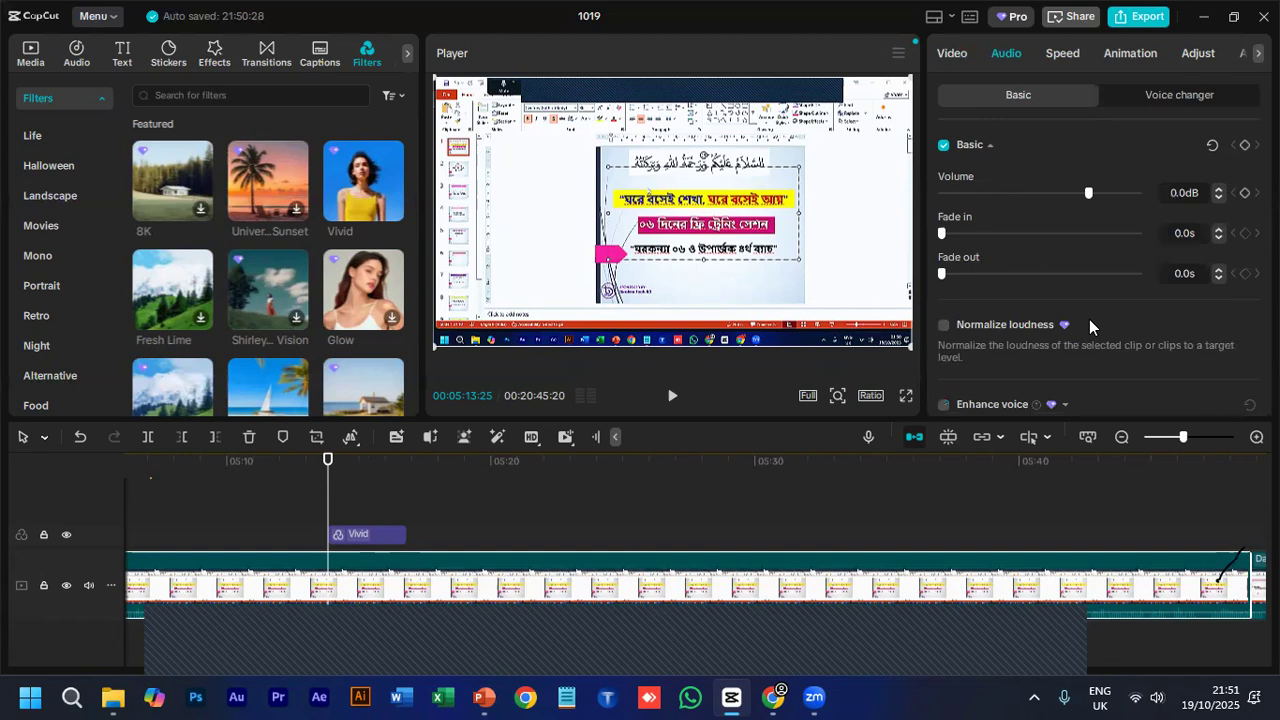
scroll(1207, 291, down, 2)
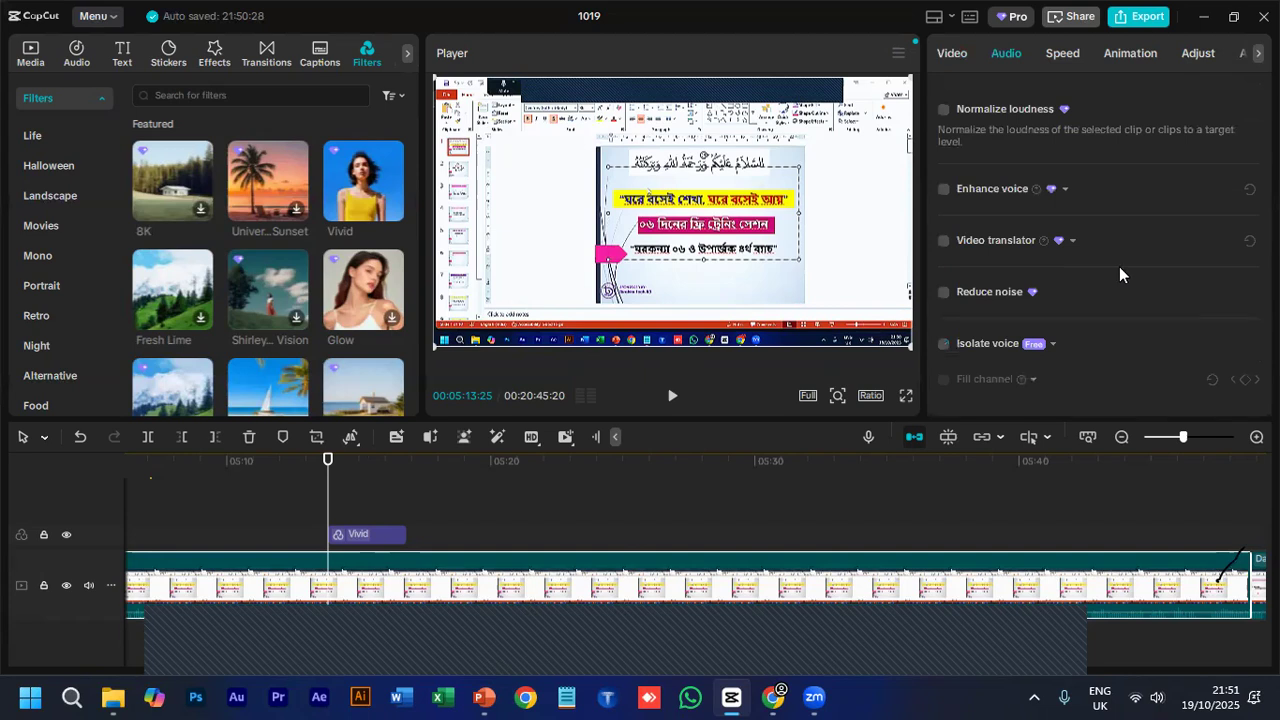
click(1060, 60)
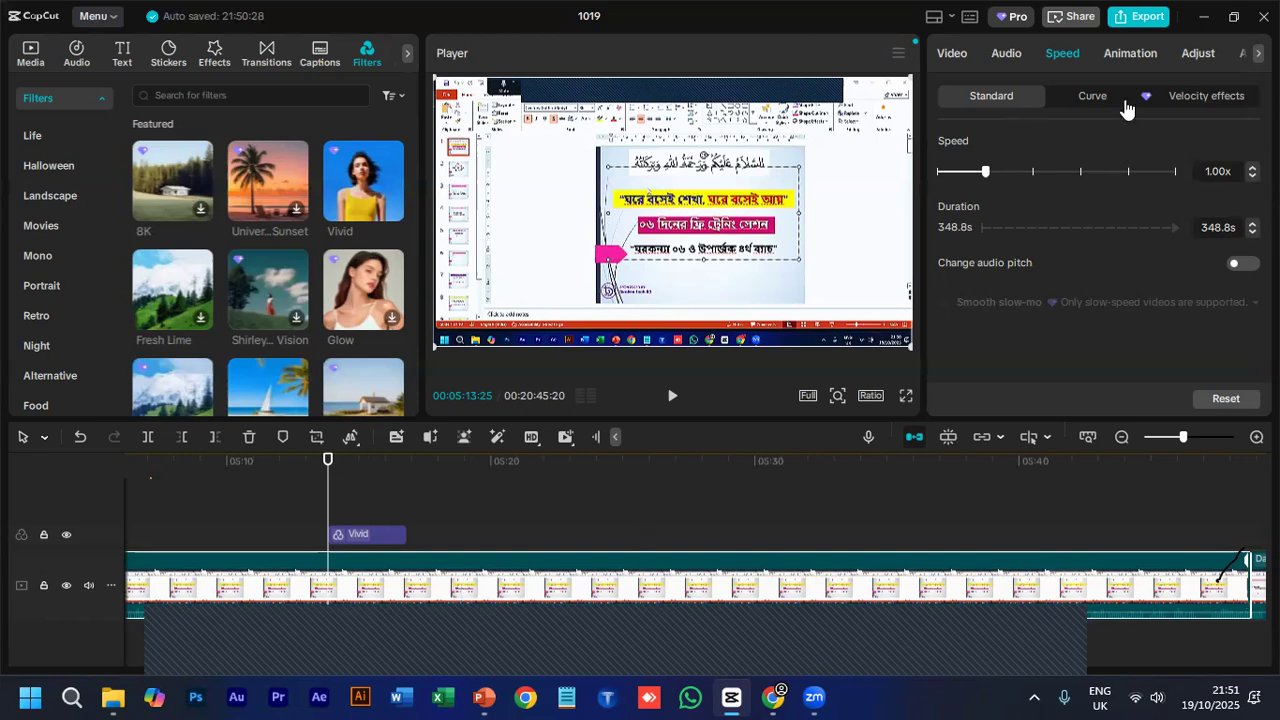
click(1136, 62)
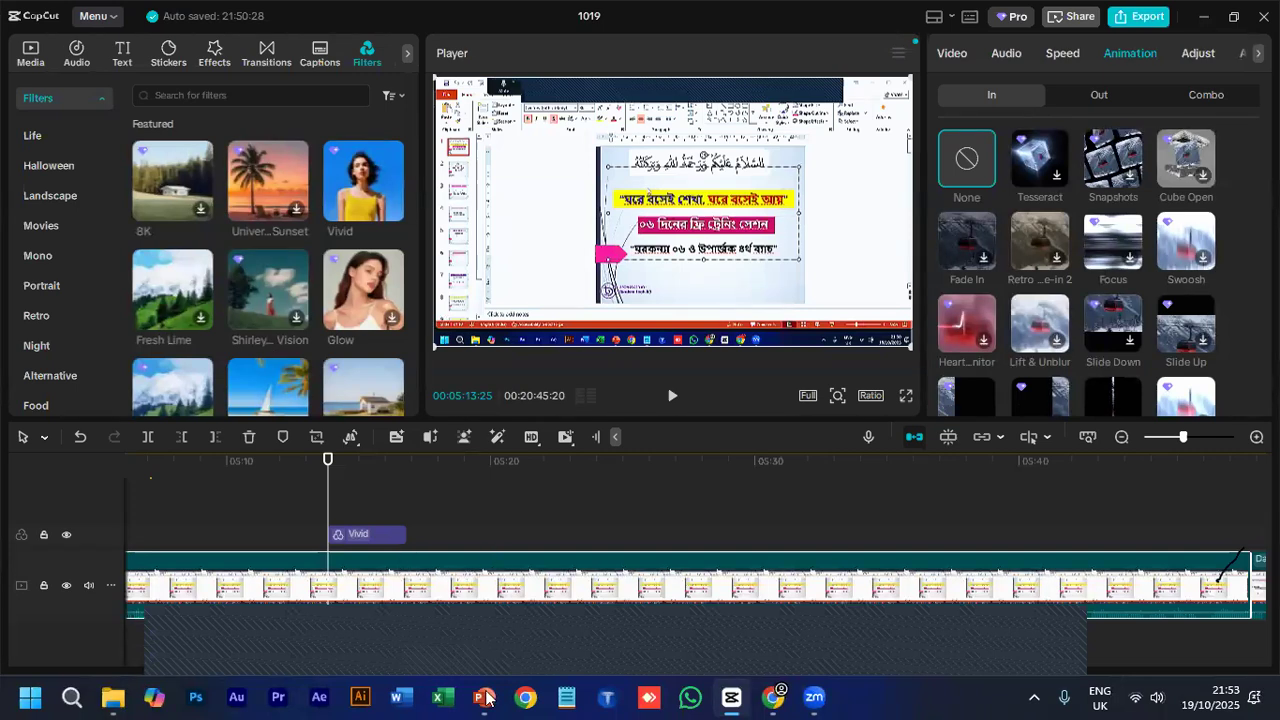
- Switch to the Day 1.pptx presentation in PowerPoint and show slide 5
key(alt+Tab)
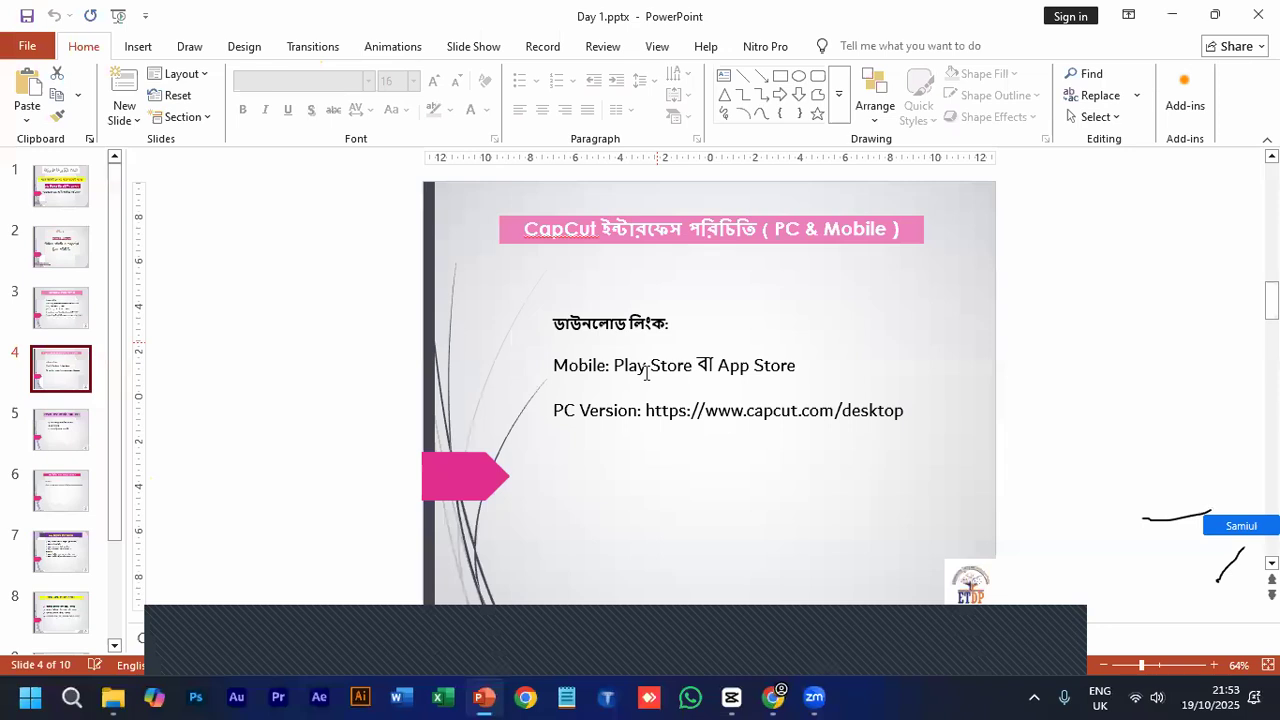
click(74, 428)
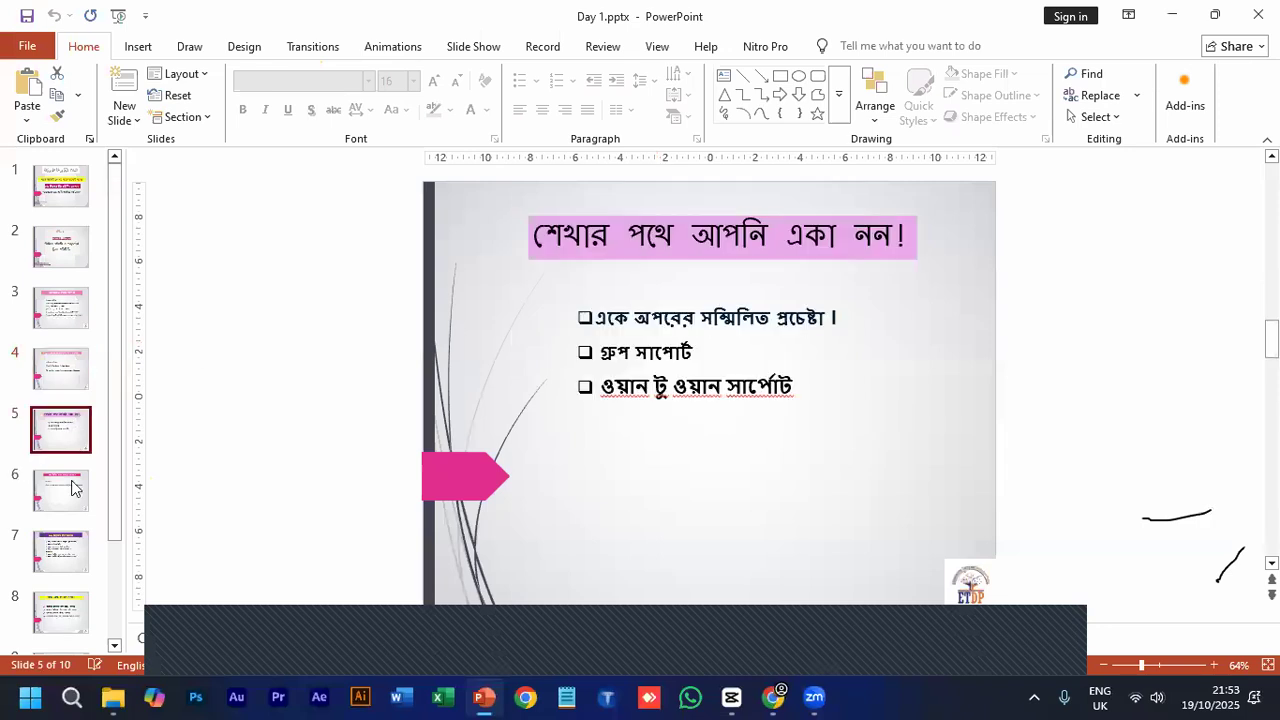